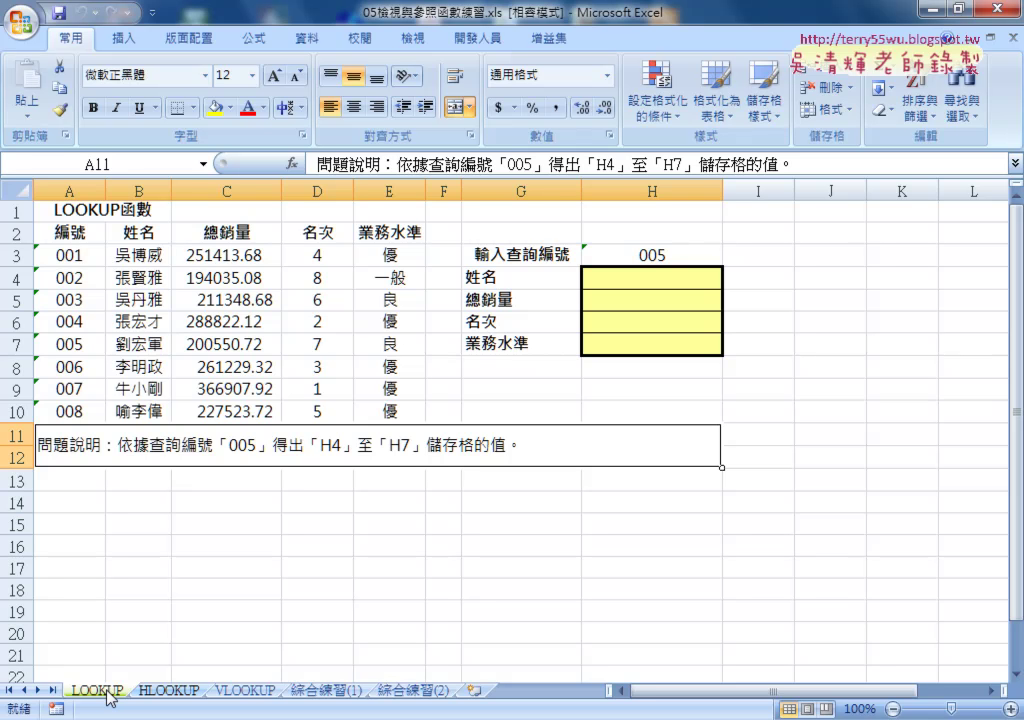
Annotate the sheet to mark the data table, the lookup area G3:H7 and the 編號 key column.
{"action": "left_click_drag", "start_coordinate": [108, 697], "coordinate": [115, 700]}
{"action": "left_click_drag", "start_coordinate": [450, 242], "coordinate": [438, 372]}
{"action": "mouse_move", "coordinate": [462, 243]}
{"action": "left_mouse_down"}
{"action": "mouse_move", "coordinate": [506, 383]}
{"action": "mouse_move", "coordinate": [430, 284]}
{"action": "left_mouse_up"}
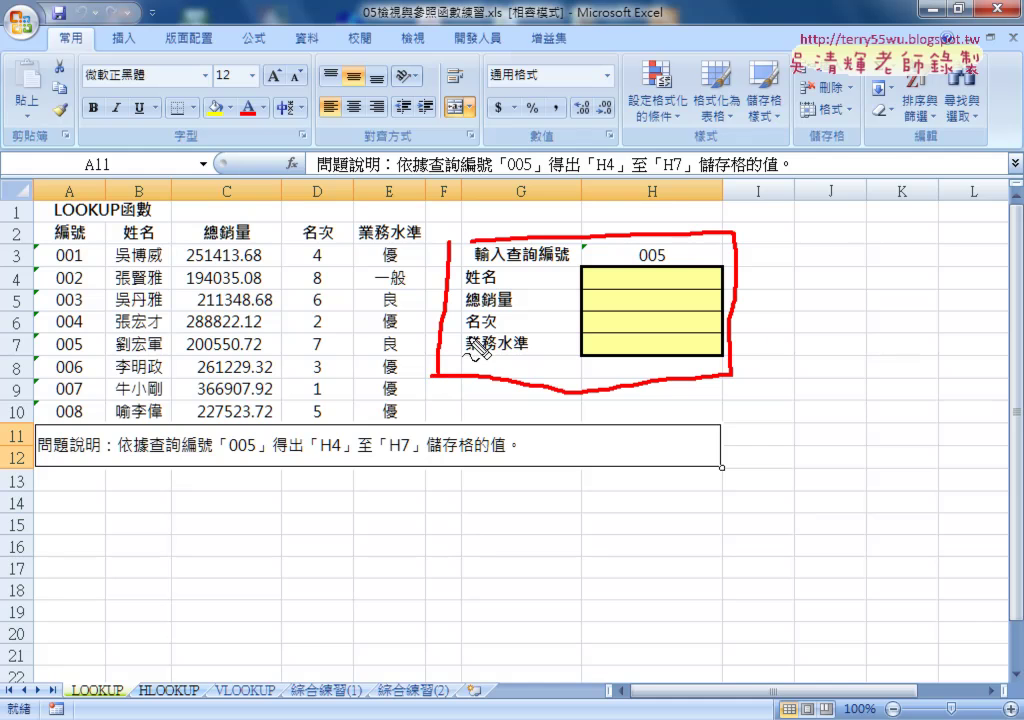
{"action": "left_click_drag", "start_coordinate": [420, 182], "coordinate": [417, 497]}
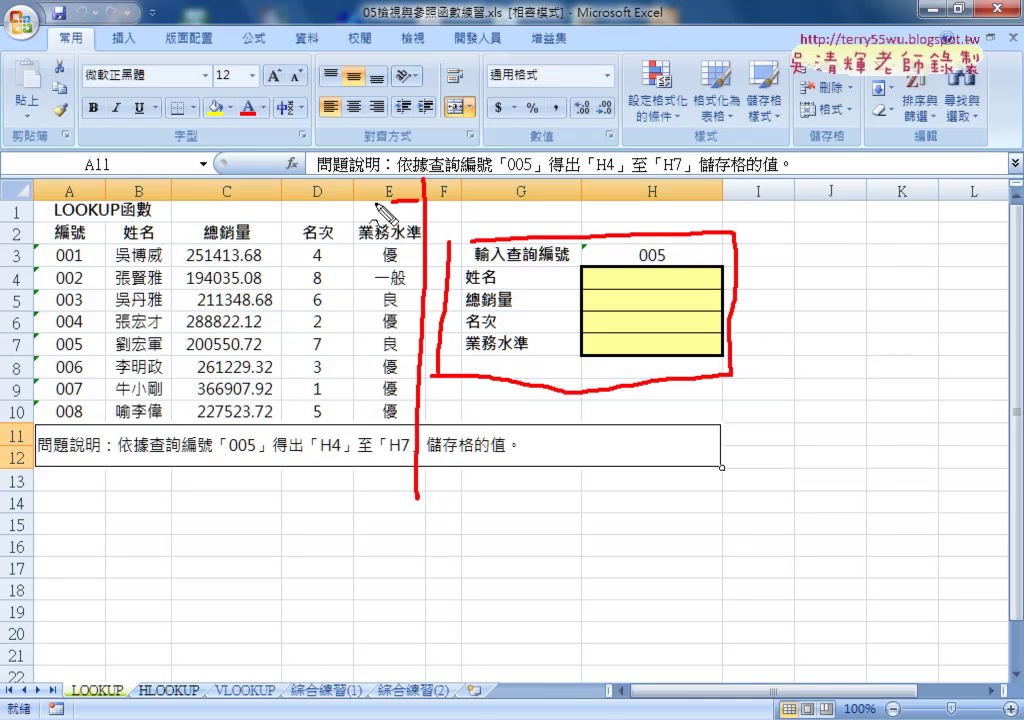
{"action": "mouse_move", "coordinate": [418, 186]}
{"action": "left_mouse_down"}
{"action": "mouse_move", "coordinate": [358, 218]}
{"action": "mouse_move", "coordinate": [385, 210]}
{"action": "left_mouse_up"}
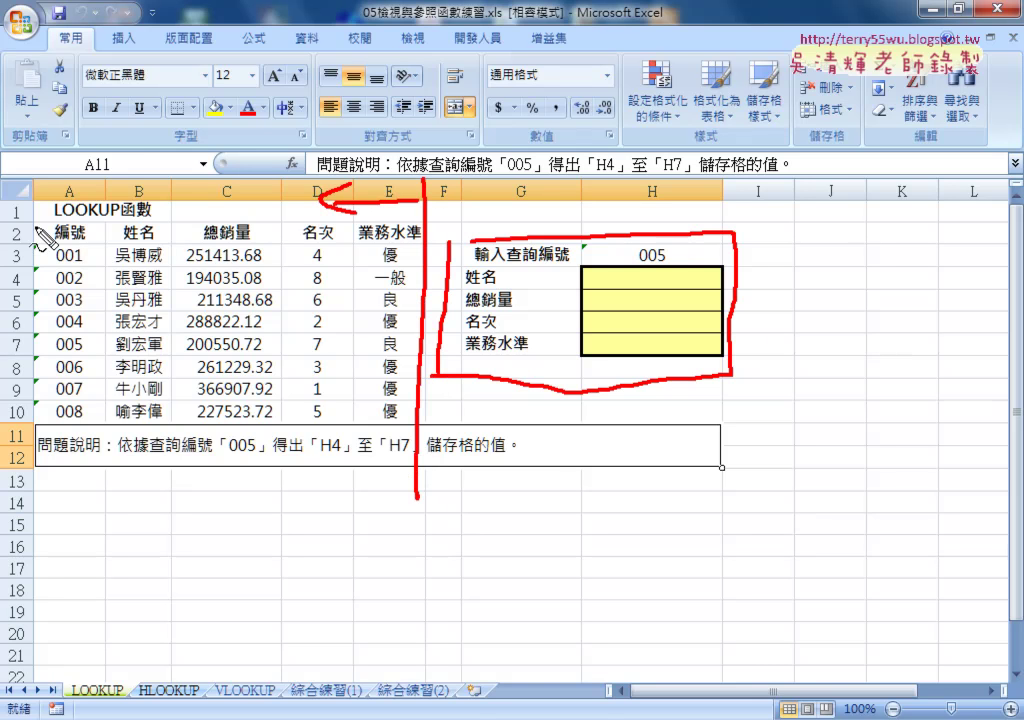
{"action": "left_click_drag", "start_coordinate": [34, 215], "coordinate": [40, 432]}
{"action": "mouse_move", "coordinate": [36, 222]}
{"action": "left_mouse_down"}
{"action": "mouse_move", "coordinate": [424, 234]}
{"action": "mouse_move", "coordinate": [404, 430]}
{"action": "left_mouse_up"}
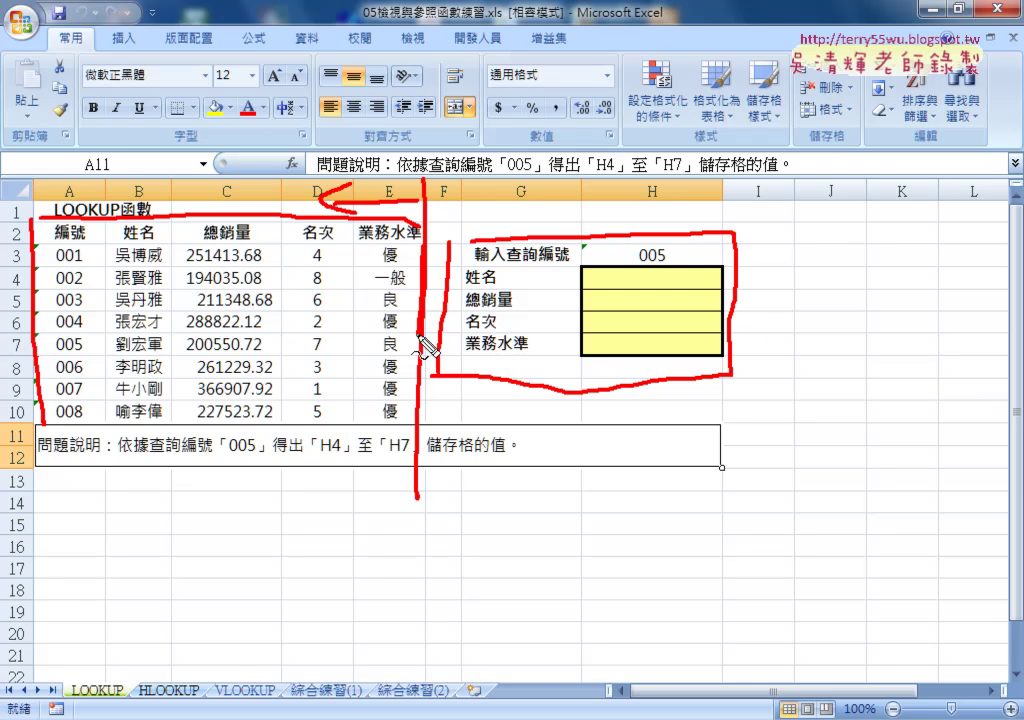
{"action": "left_click_drag", "start_coordinate": [40, 430], "coordinate": [400, 426]}
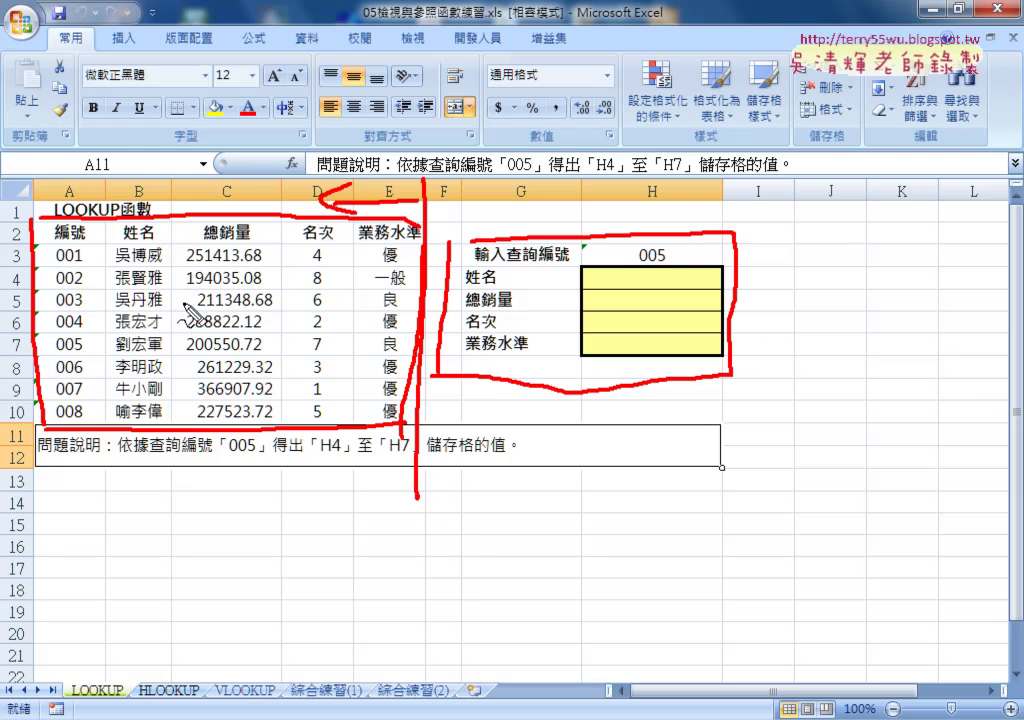
{"action": "left_click_drag", "start_coordinate": [300, 242], "coordinate": [420, 246]}
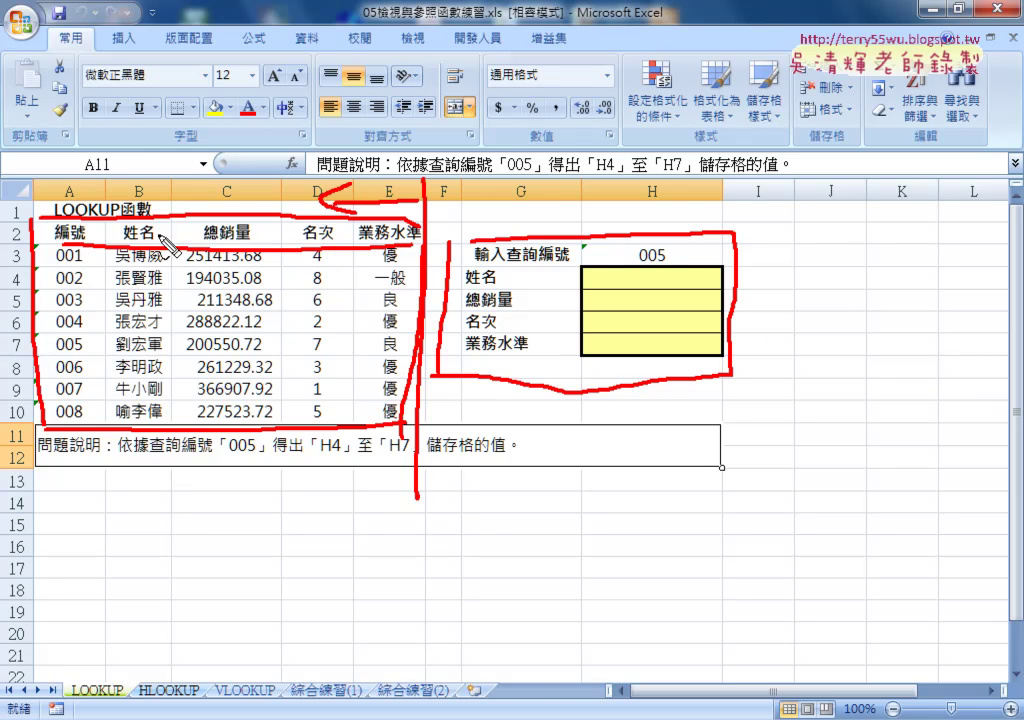
{"action": "left_click_drag", "start_coordinate": [104, 228], "coordinate": [110, 422]}
{"action": "left_click_drag", "start_coordinate": [60, 248], "coordinate": [88, 262]}
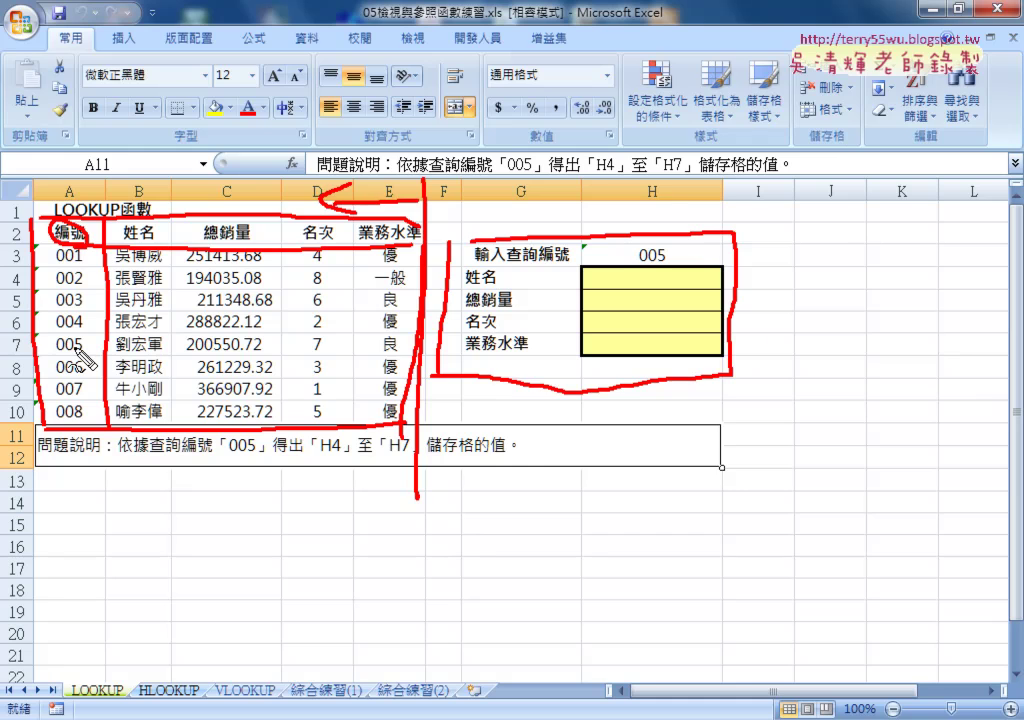
Clear the annotations and highlight the data table A2:E10, lookup cell H3 and result cells H4:H7.
{"action": "key", "text": "Escape"}
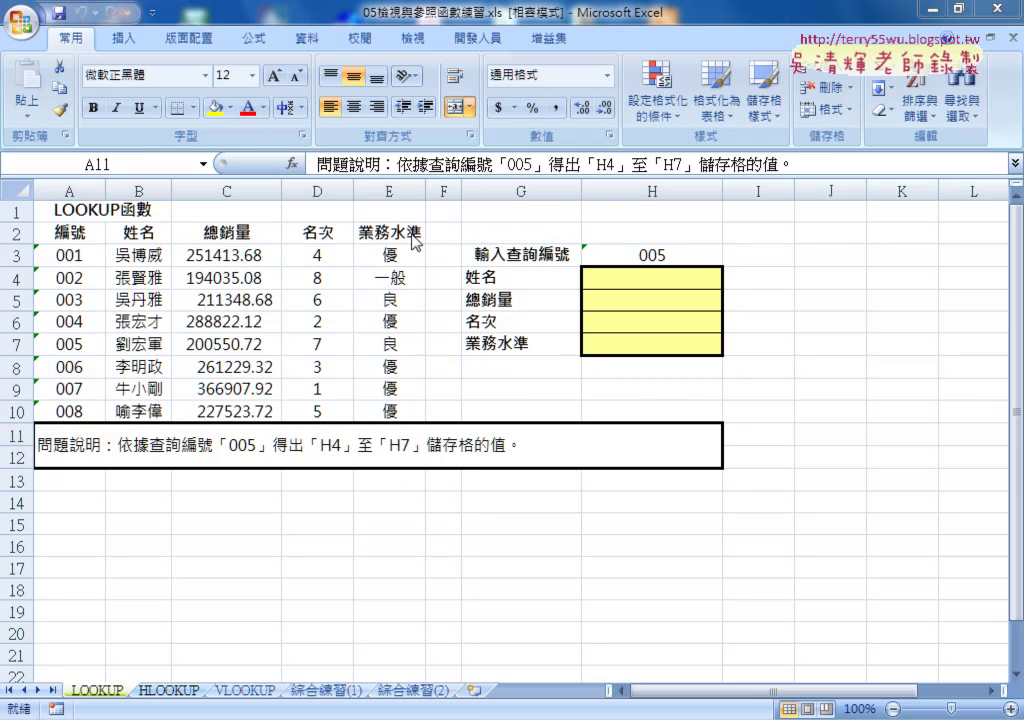
{"action": "mouse_move", "coordinate": [410, 233]}
{"action": "left_mouse_down"}
{"action": "mouse_move", "coordinate": [200, 400]}
{"action": "mouse_move", "coordinate": [72, 410]}
{"action": "left_mouse_up"}
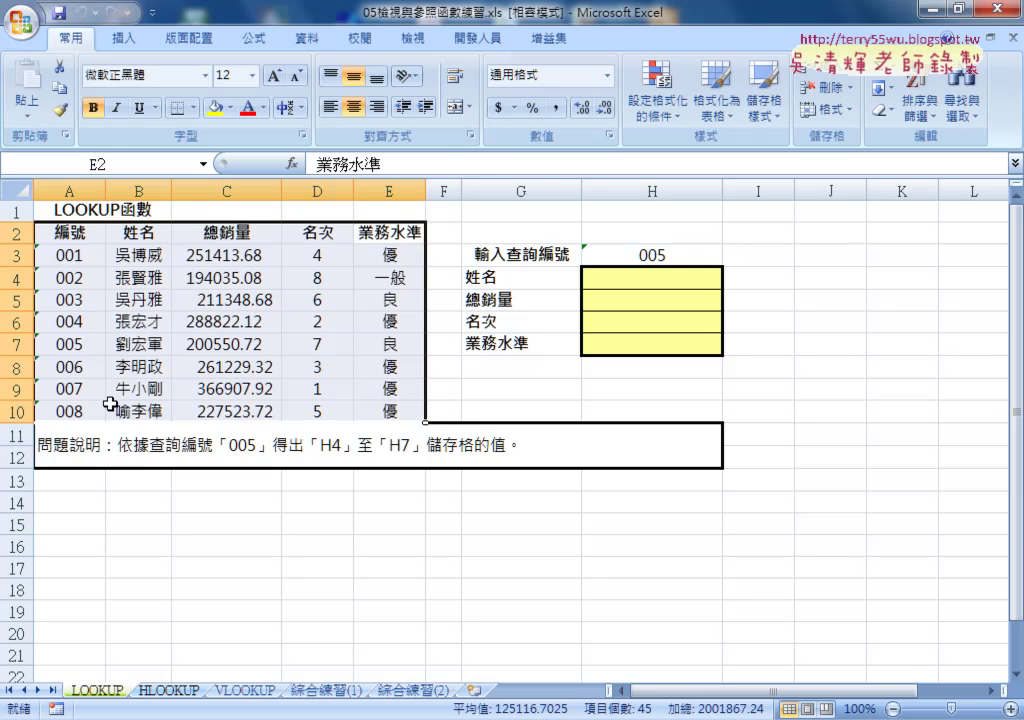
{"action": "left_click", "coordinate": [660, 255]}
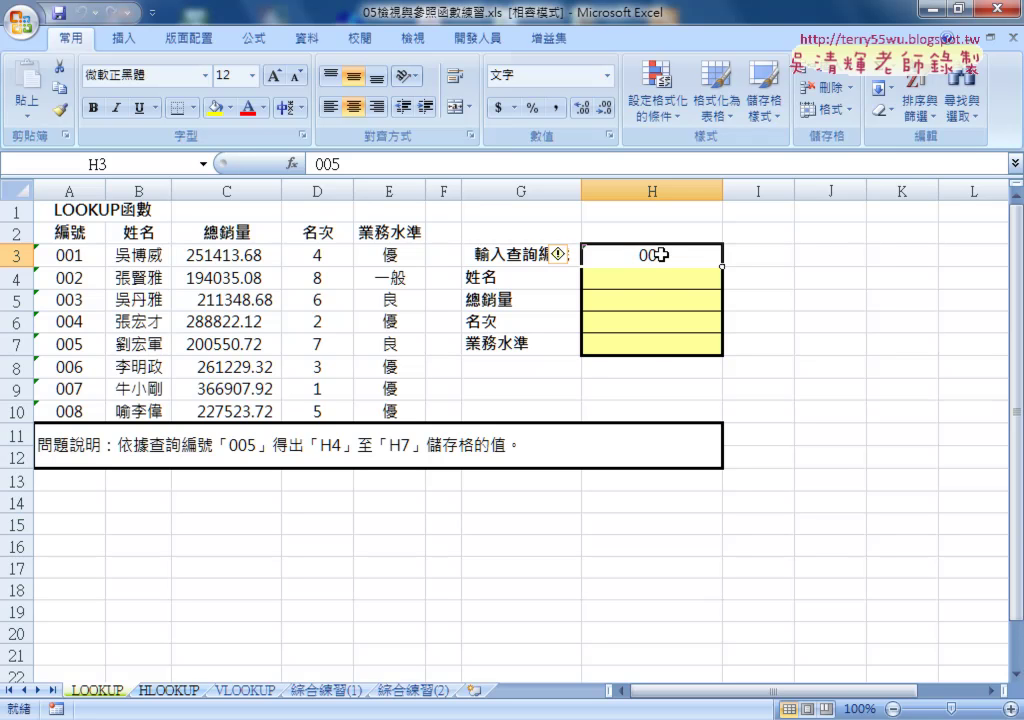
{"action": "left_click_drag", "start_coordinate": [652, 275], "coordinate": [659, 342]}
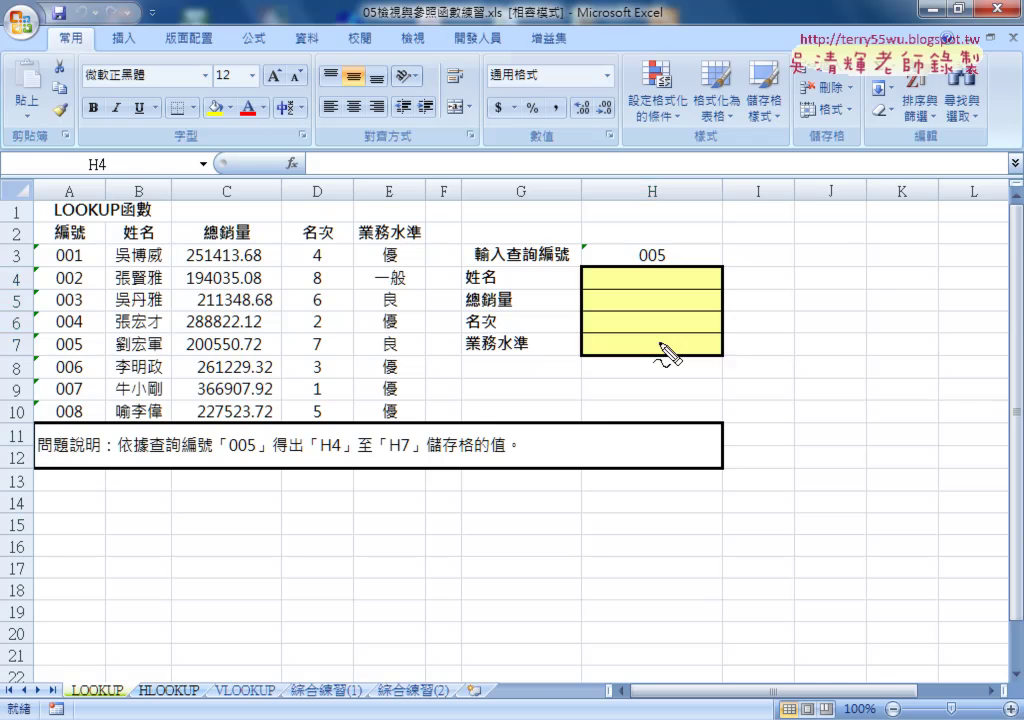
Annotate how ID 005 in H3 maps to its row's fields and into H4:H7.
{"action": "mouse_move", "coordinate": [645, 242]}
{"action": "left_mouse_down"}
{"action": "mouse_move", "coordinate": [547, 213]}
{"action": "mouse_move", "coordinate": [475, 212]}
{"action": "left_mouse_up"}
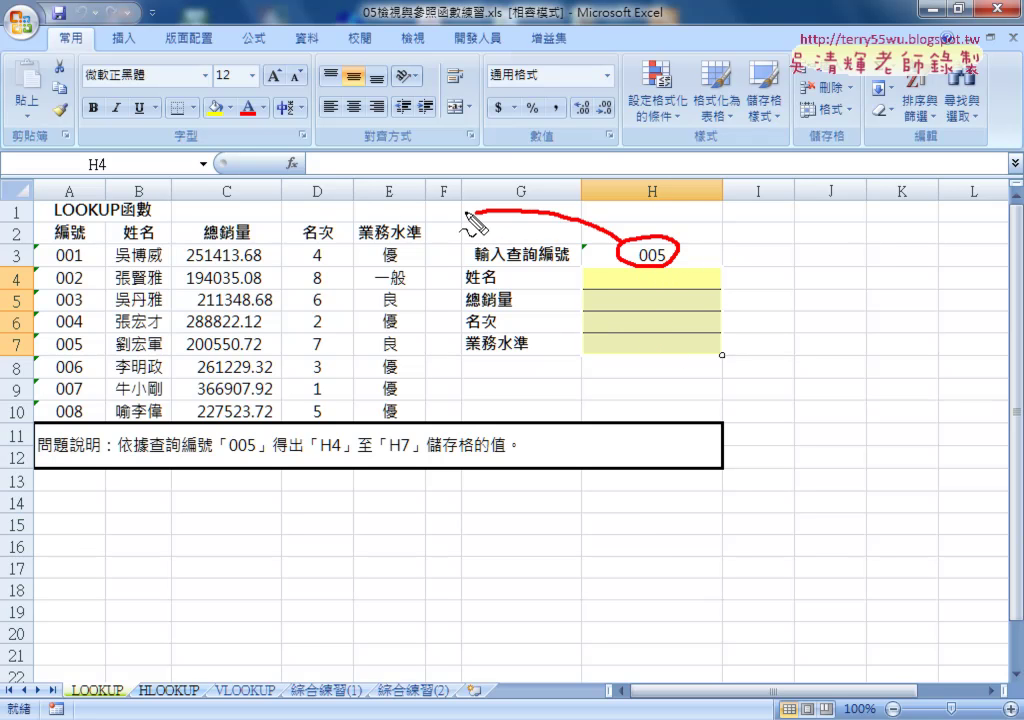
{"action": "mouse_move", "coordinate": [400, 213]}
{"action": "left_mouse_down"}
{"action": "mouse_move", "coordinate": [75, 333]}
{"action": "mouse_move", "coordinate": [62, 356]}
{"action": "mouse_move", "coordinate": [100, 347]}
{"action": "mouse_move", "coordinate": [108, 356]}
{"action": "mouse_move", "coordinate": [410, 355]}
{"action": "left_mouse_up"}
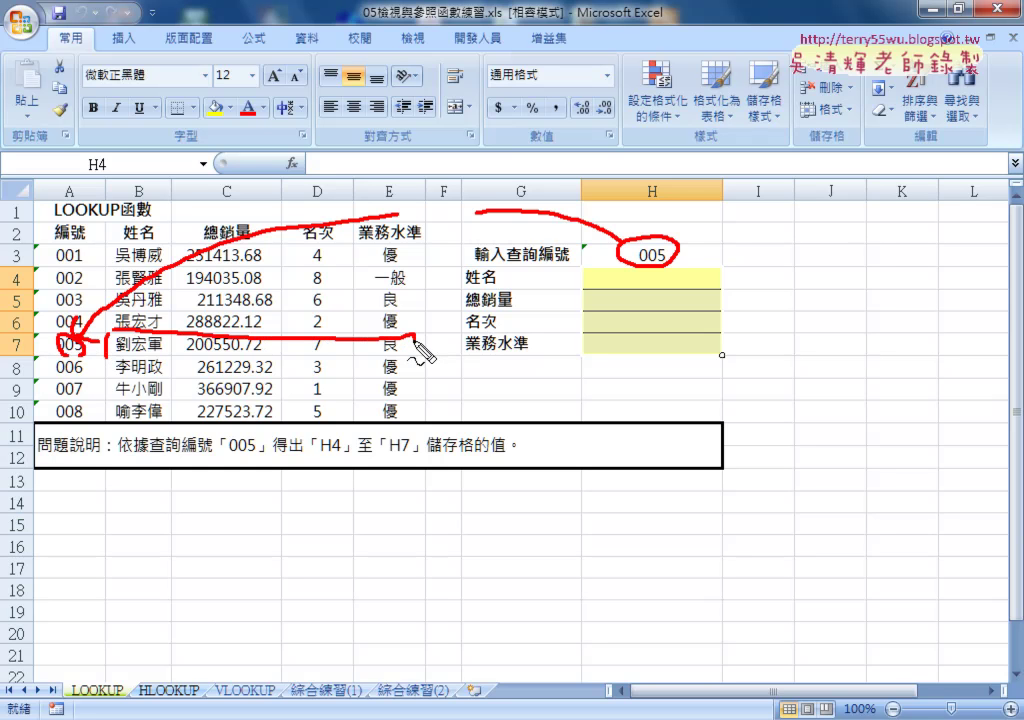
{"action": "left_click_drag", "start_coordinate": [110, 358], "coordinate": [407, 366]}
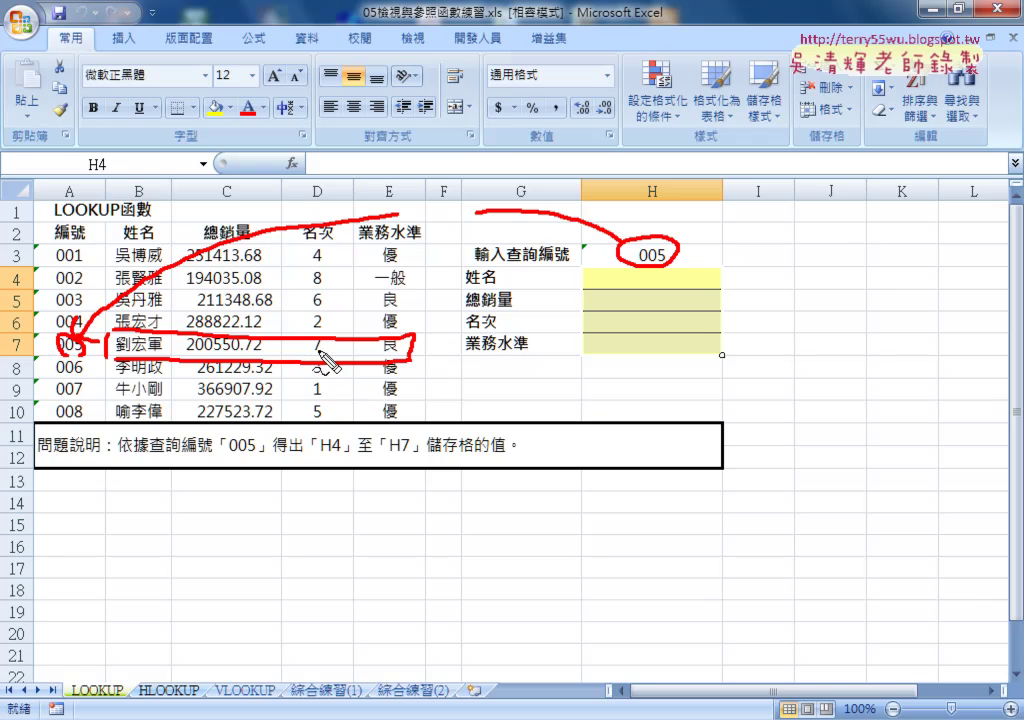
{"action": "left_click_drag", "start_coordinate": [174, 333], "coordinate": [173, 358]}
{"action": "left_click_drag", "start_coordinate": [344, 333], "coordinate": [343, 358]}
{"action": "left_click_drag", "start_coordinate": [277, 335], "coordinate": [276, 360]}
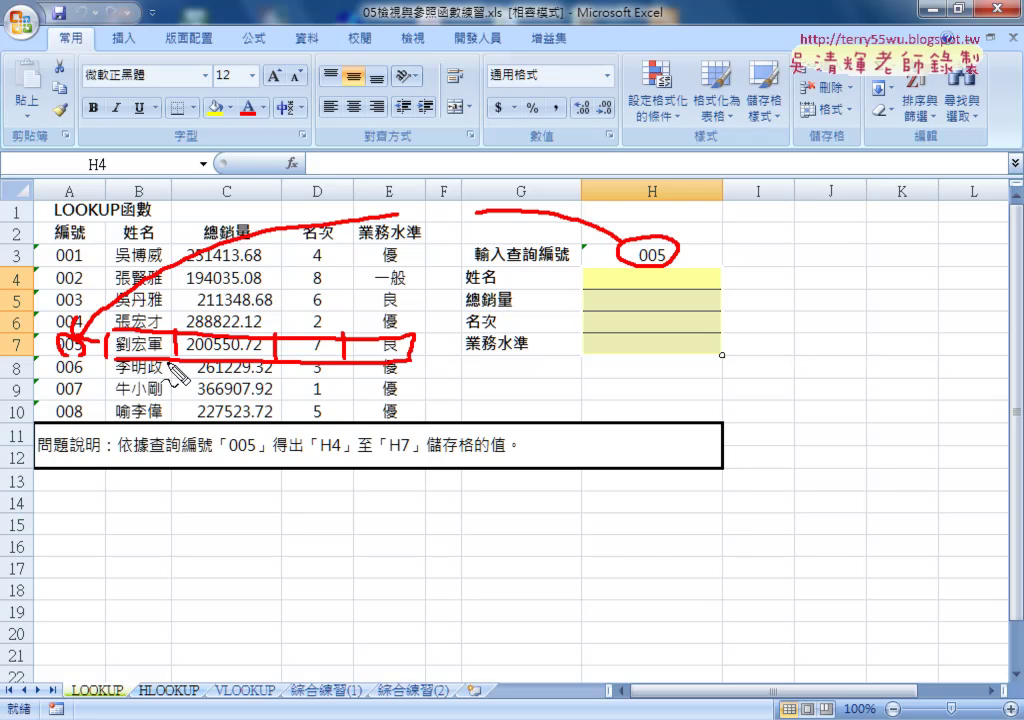
{"action": "mouse_move", "coordinate": [590, 270]}
{"action": "left_mouse_down"}
{"action": "mouse_move", "coordinate": [574, 352]}
{"action": "mouse_move", "coordinate": [686, 272]}
{"action": "mouse_move", "coordinate": [651, 358]}
{"action": "mouse_move", "coordinate": [588, 350]}
{"action": "left_mouse_up"}
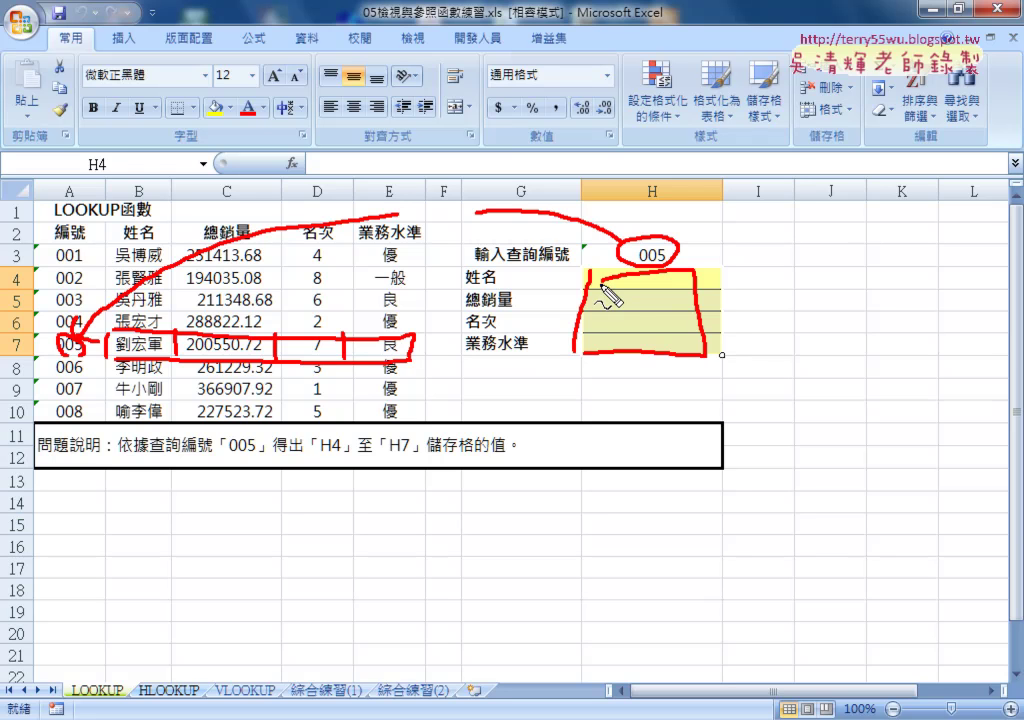
{"action": "key", "text": "Escape"}
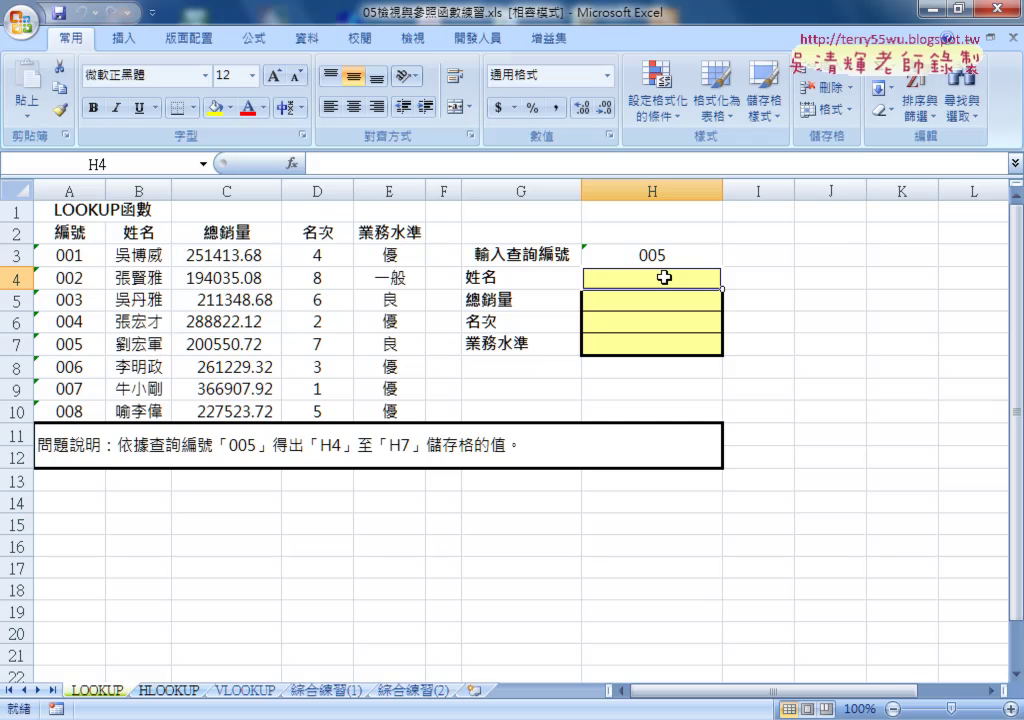
Start inserting a function into H4 and list the Lookup & Reference category.
{"action": "left_click", "coordinate": [292, 163]}
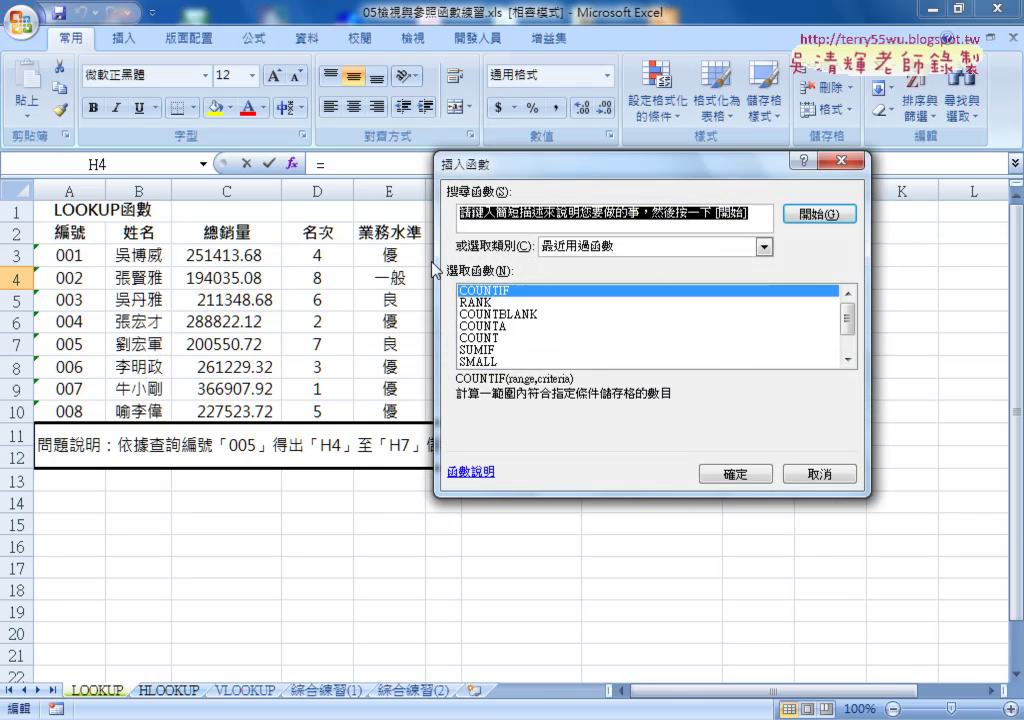
{"action": "left_click_drag", "start_coordinate": [566, 178], "coordinate": [421, 162]}
{"action": "left_click", "coordinate": [620, 230]}
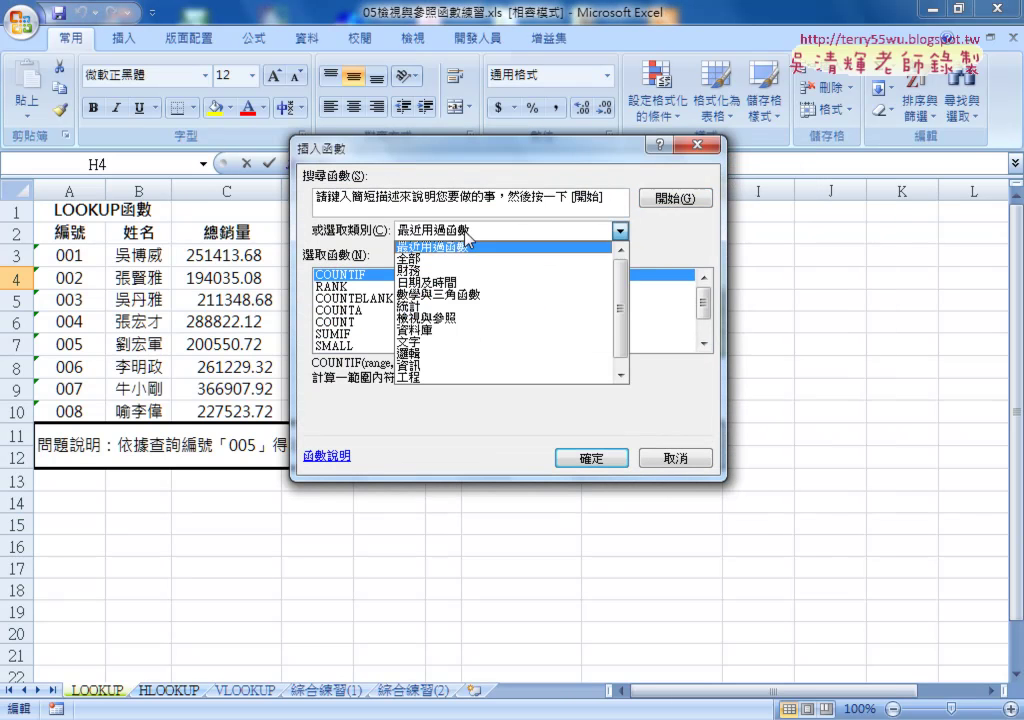
{"action": "left_click", "coordinate": [468, 334]}
{"action": "left_click_drag", "start_coordinate": [702, 297], "coordinate": [705, 303]}
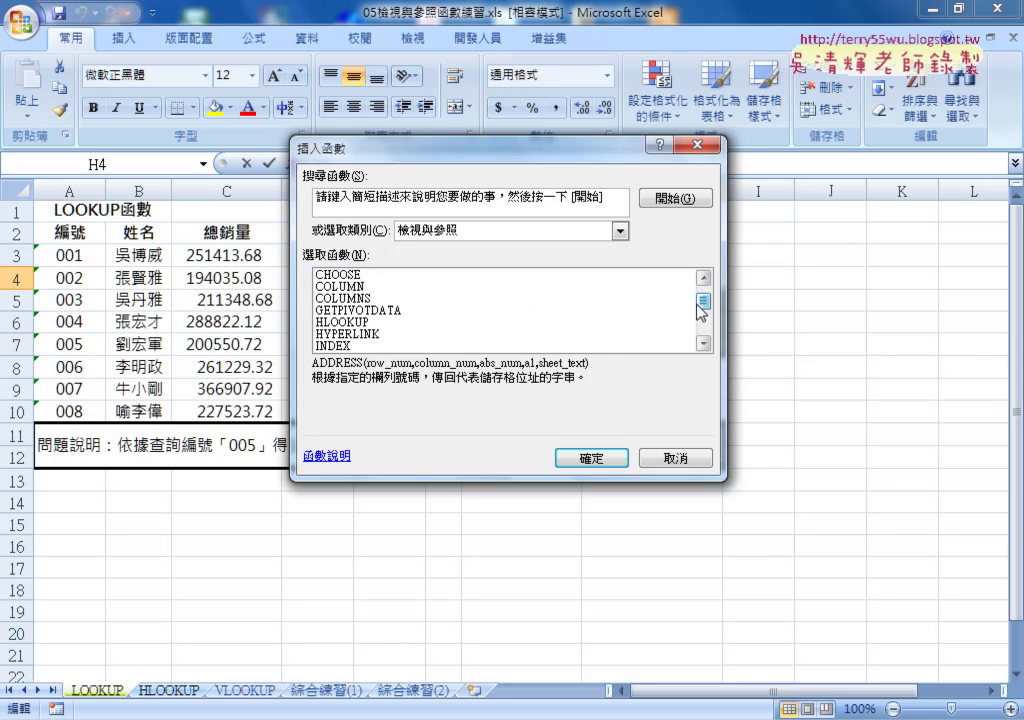
Preview INDEX, INDIRECT, LOOKUP and OFFSET, then choose VLOOKUP and confirm.
{"action": "left_click", "coordinate": [471, 346]}
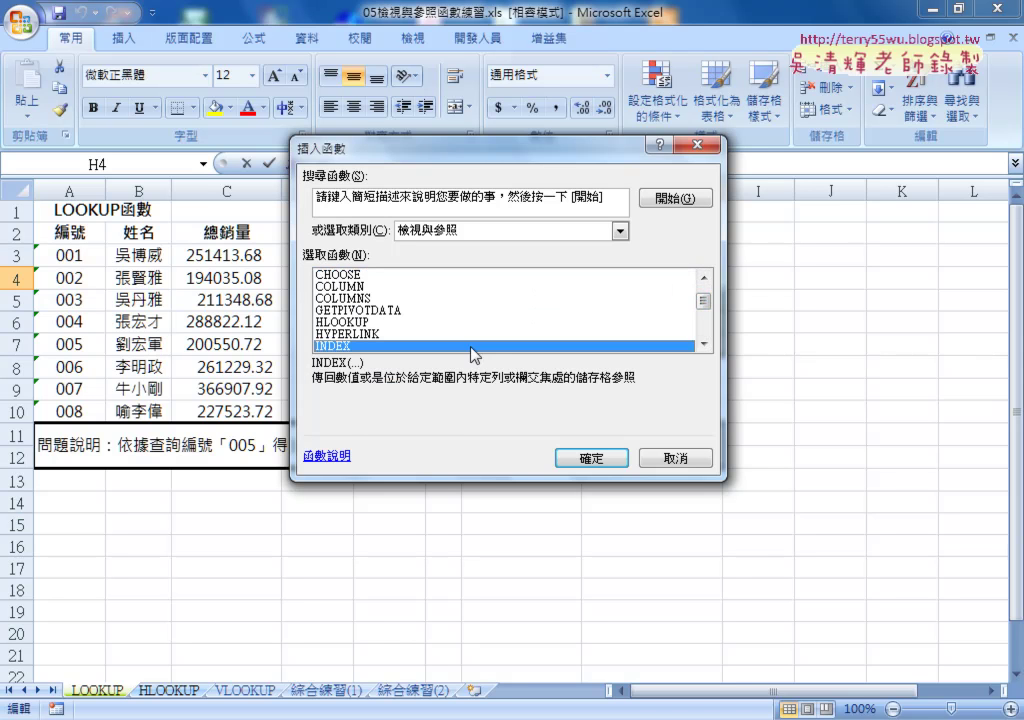
{"action": "left_click", "coordinate": [704, 344]}
{"action": "left_click", "coordinate": [704, 344]}
{"action": "left_click", "coordinate": [704, 344]}
{"action": "left_click", "coordinate": [704, 344]}
{"action": "left_click", "coordinate": [425, 310]}
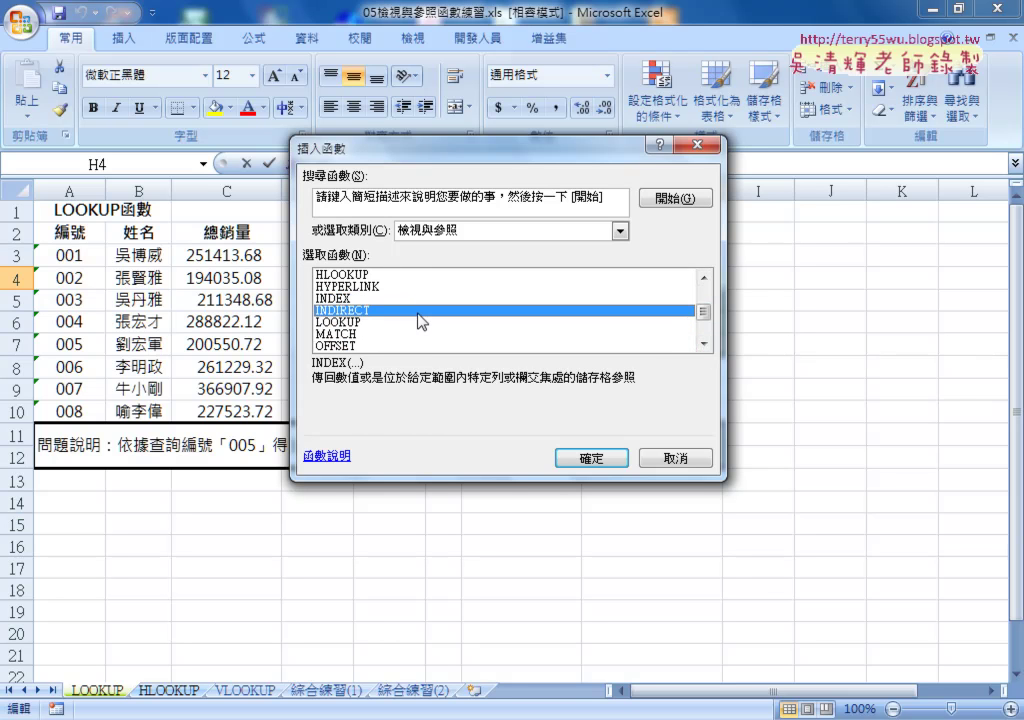
{"action": "left_click", "coordinate": [418, 322]}
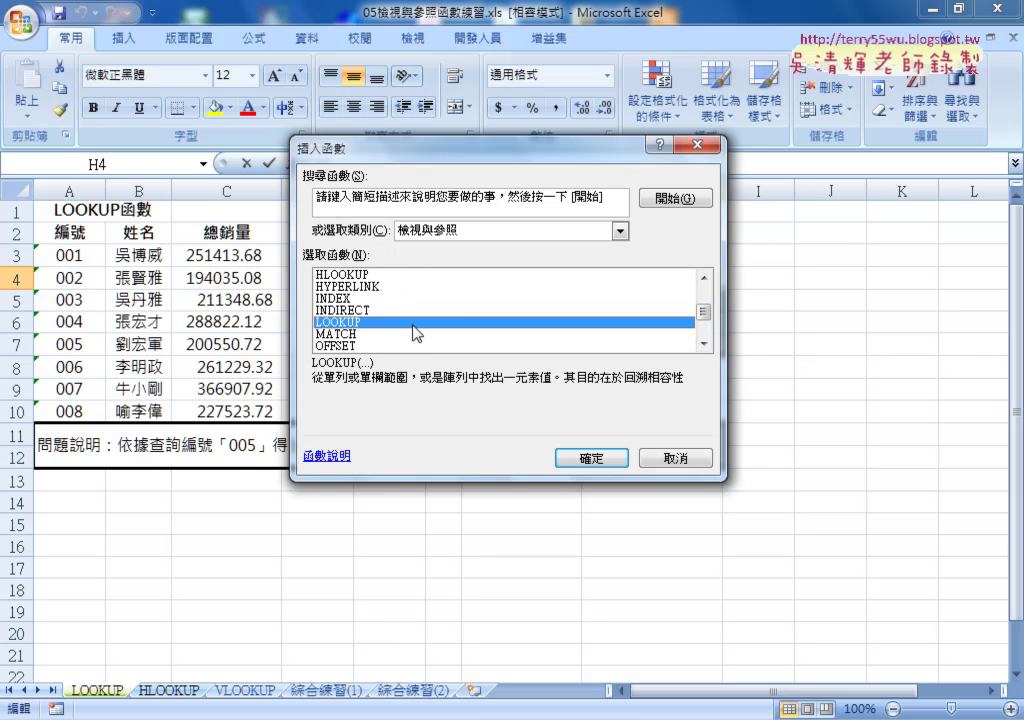
{"action": "left_click", "coordinate": [704, 344]}
{"action": "left_click", "coordinate": [704, 344]}
{"action": "left_click", "coordinate": [704, 344]}
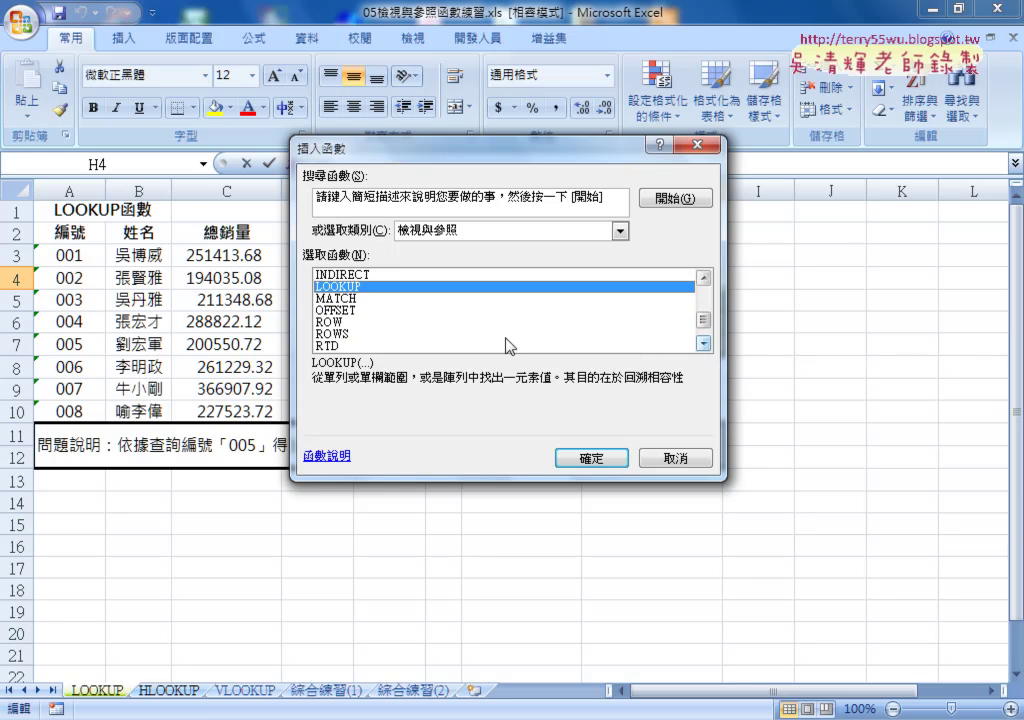
{"action": "left_click", "coordinate": [412, 311]}
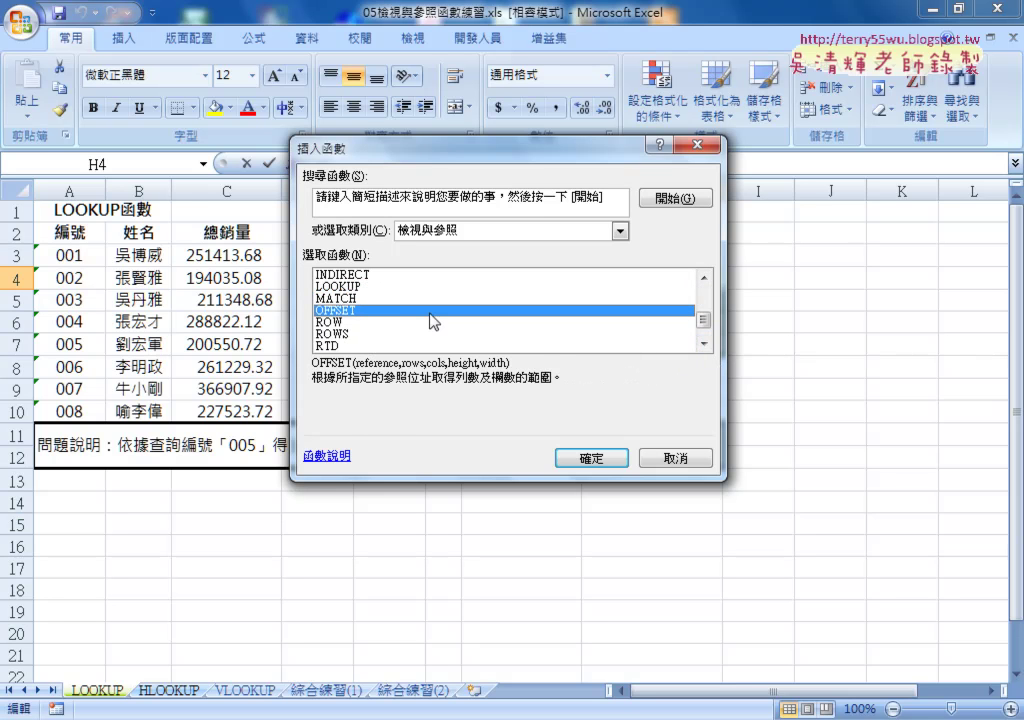
{"action": "left_click", "coordinate": [704, 343]}
{"action": "left_click", "coordinate": [704, 343]}
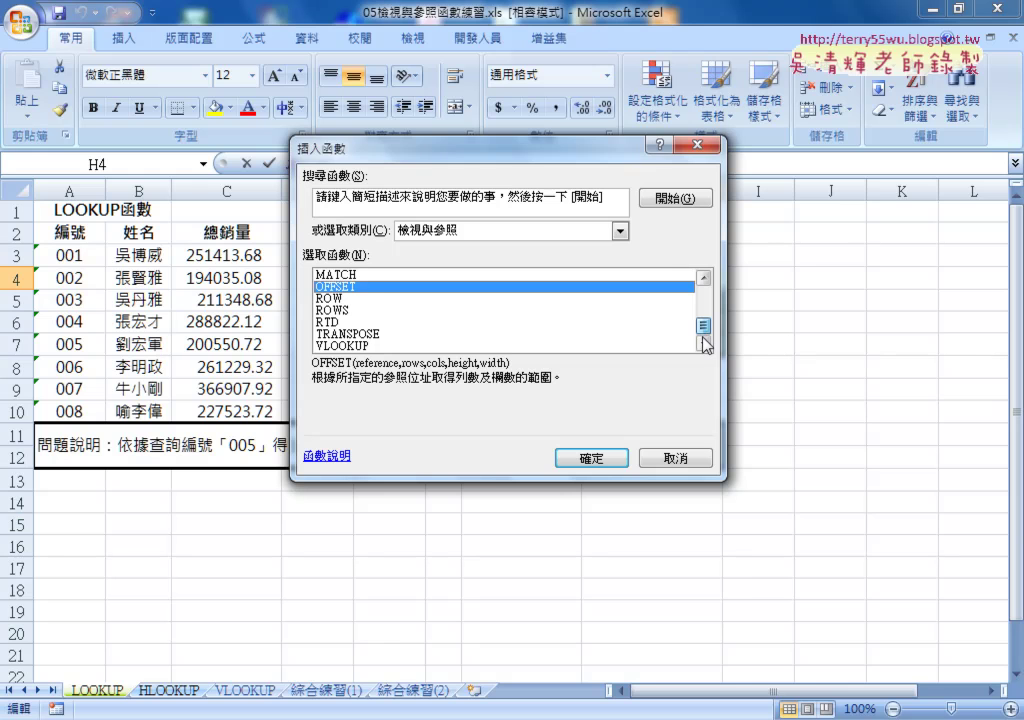
{"action": "left_click", "coordinate": [396, 346]}
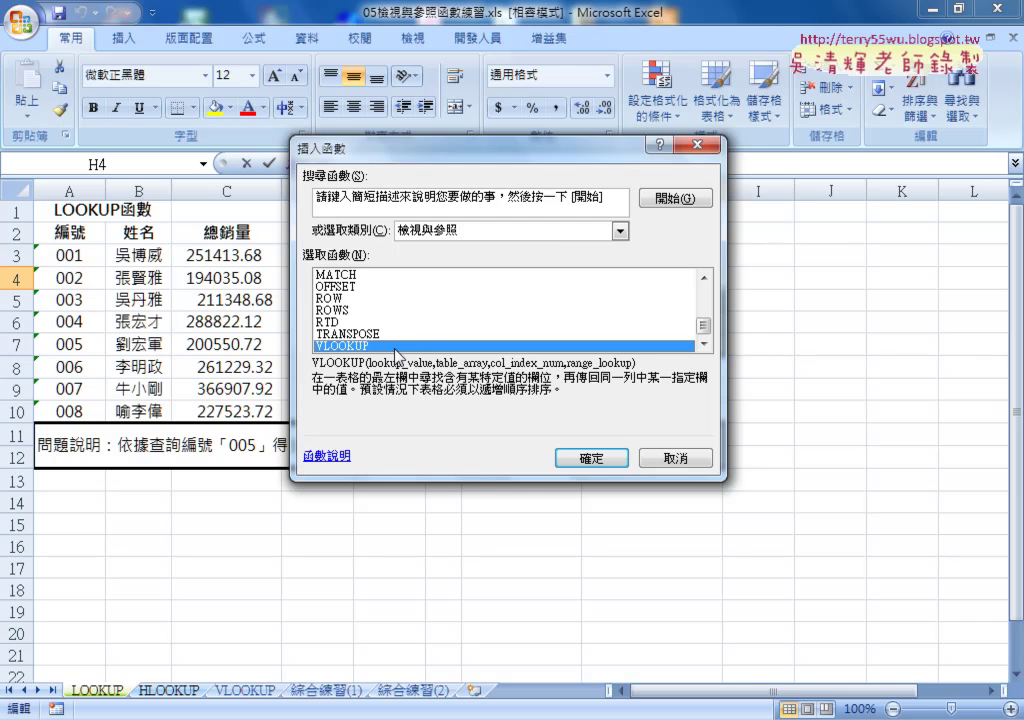
{"action": "left_click", "coordinate": [570, 455]}
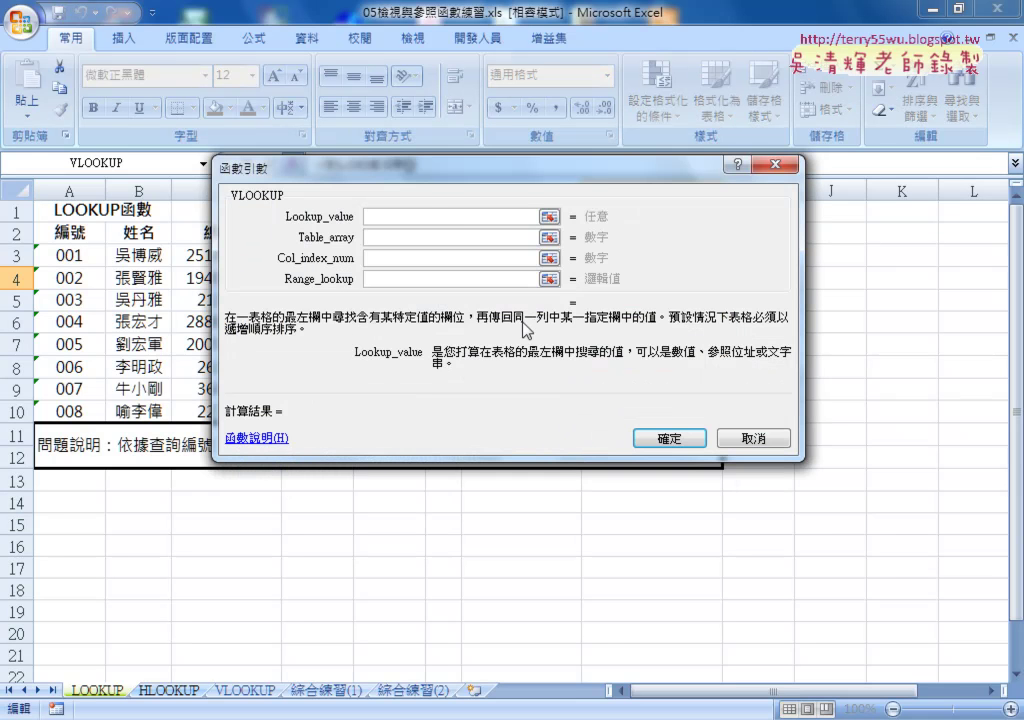
Set Lookup_value to H3 and Table_array to A3:E10 in the VLOOKUP arguments.
{"action": "left_click_drag", "start_coordinate": [448, 170], "coordinate": [466, 344]}
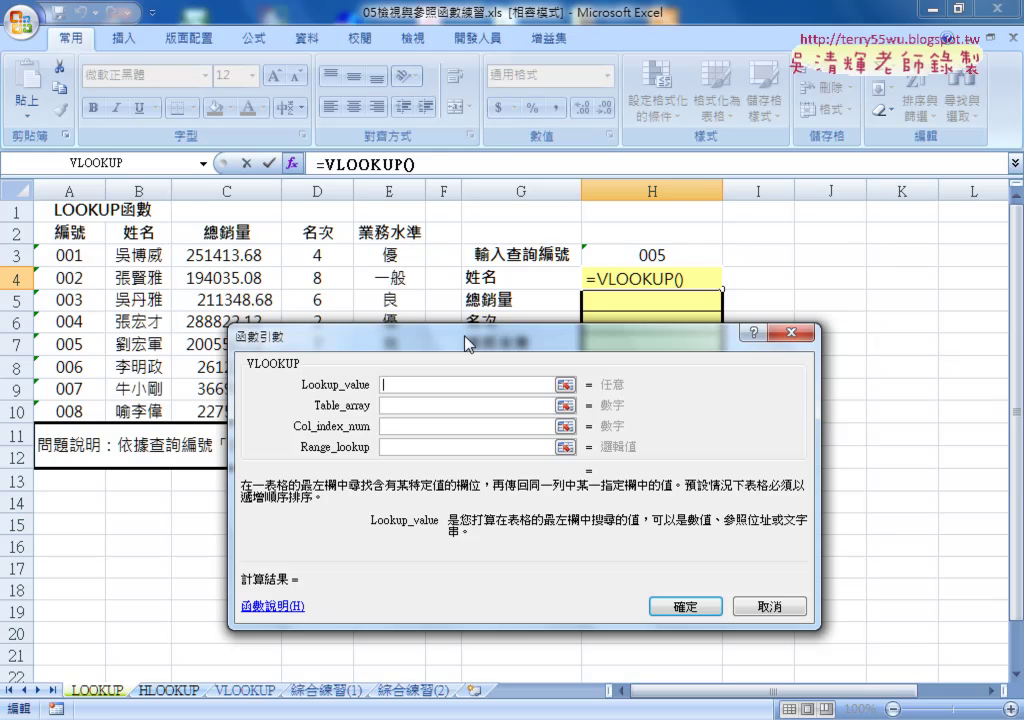
{"action": "left_click", "coordinate": [651, 256]}
{"action": "left_click", "coordinate": [475, 406]}
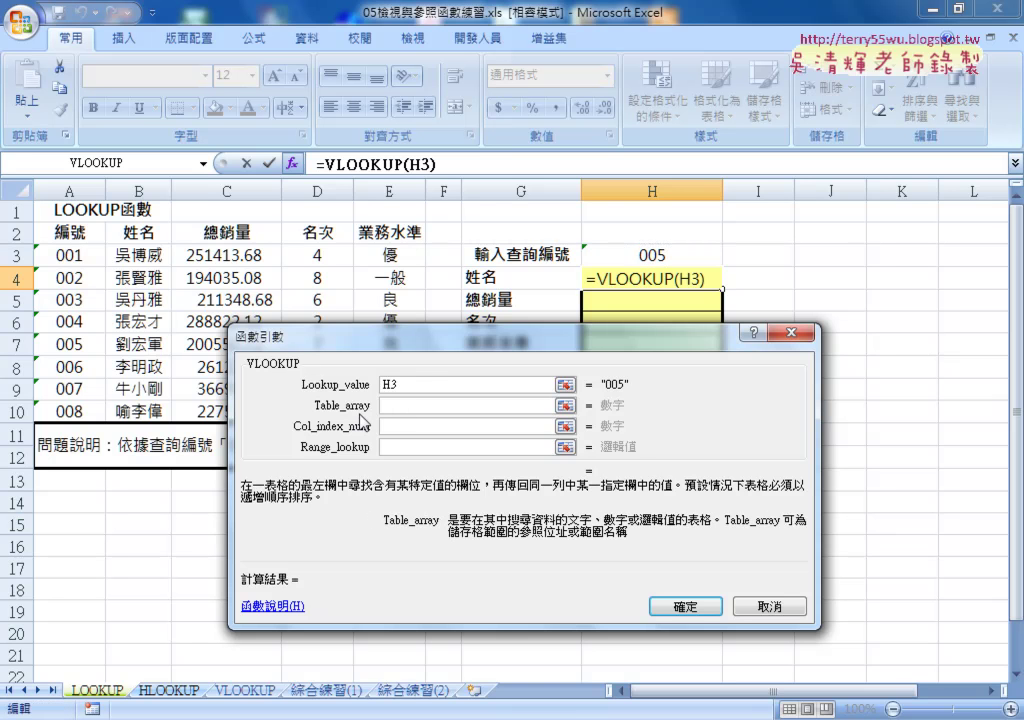
{"action": "left_click_drag", "start_coordinate": [437, 357], "coordinate": [583, 377]}
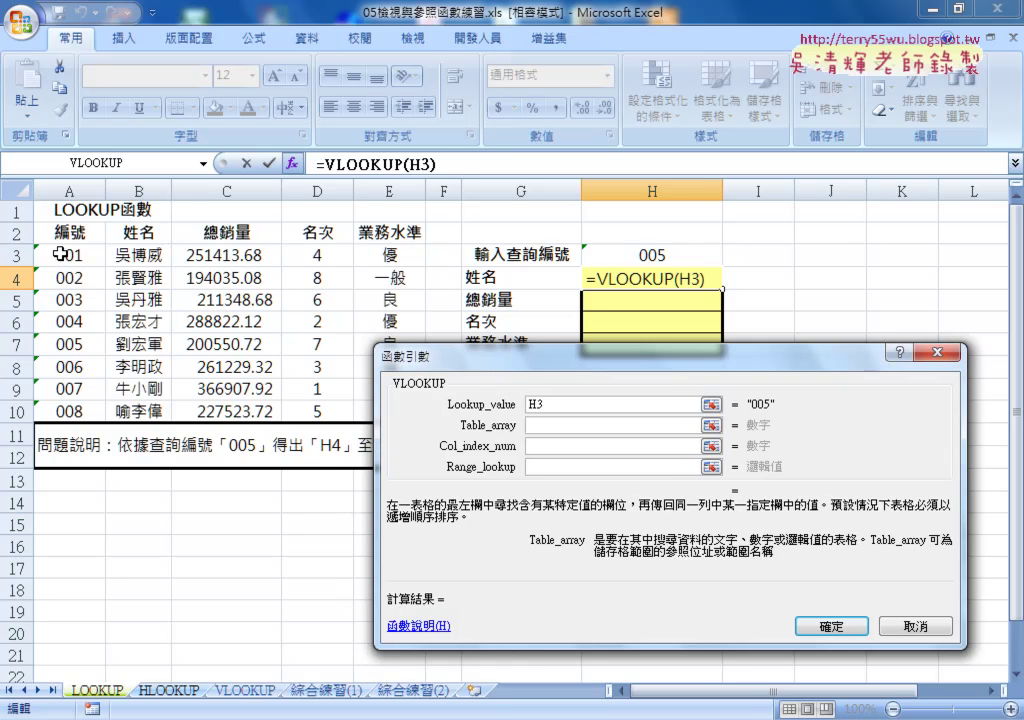
{"action": "left_click_drag", "start_coordinate": [60, 253], "coordinate": [372, 405]}
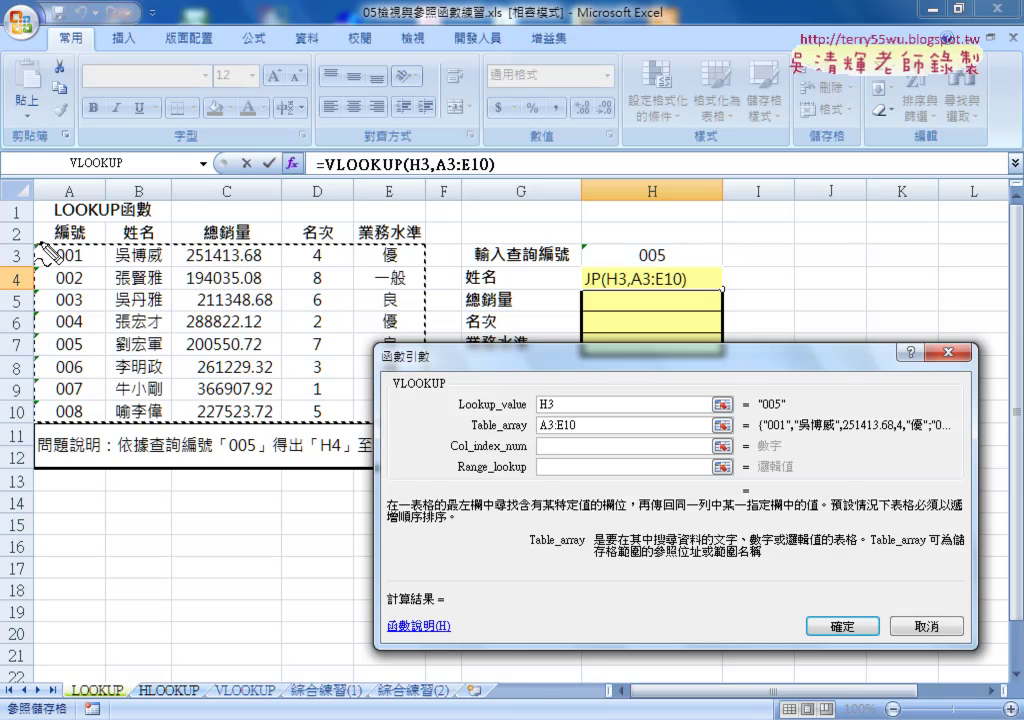
Annotate how H3 matches the 編號 column and underline the column index number argument.
{"action": "mouse_move", "coordinate": [42, 241]}
{"action": "left_mouse_down"}
{"action": "mouse_move", "coordinate": [82, 237]}
{"action": "mouse_move", "coordinate": [37, 410]}
{"action": "left_mouse_up"}
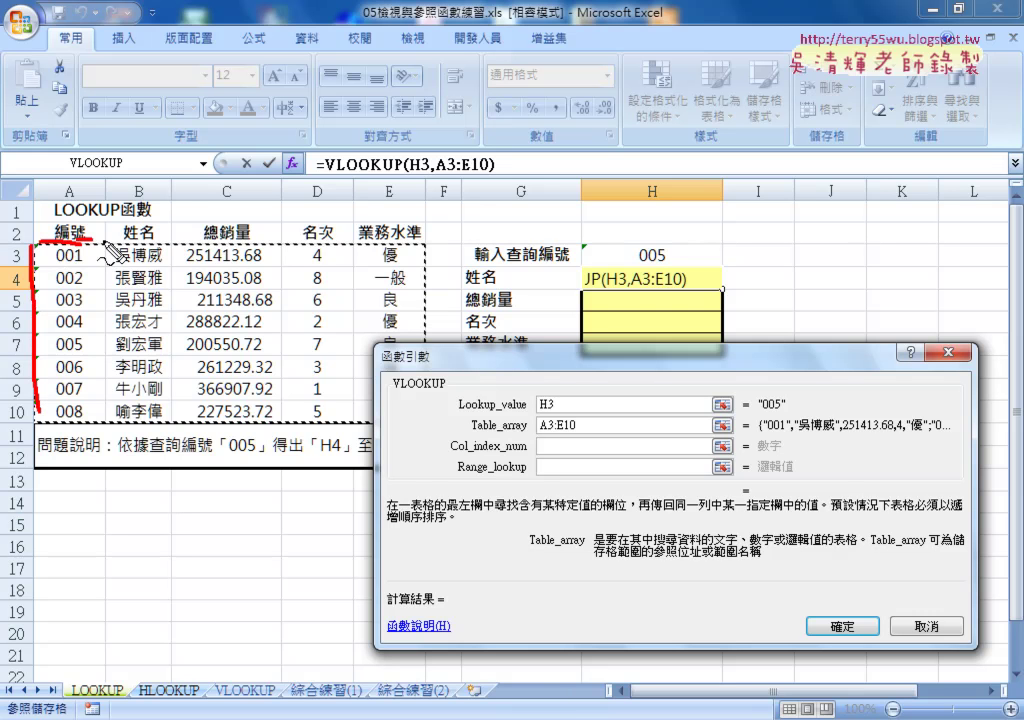
{"action": "mouse_move", "coordinate": [40, 245]}
{"action": "left_mouse_down"}
{"action": "mouse_move", "coordinate": [393, 297]}
{"action": "mouse_move", "coordinate": [40, 410]}
{"action": "left_mouse_up"}
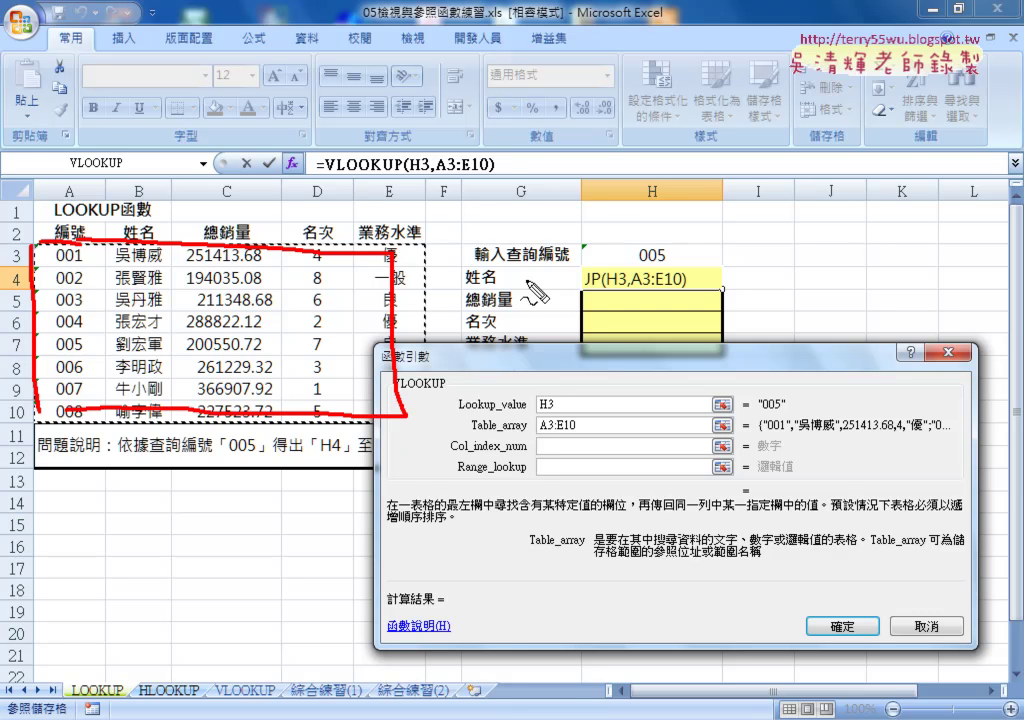
{"action": "mouse_move", "coordinate": [630, 262]}
{"action": "left_mouse_down"}
{"action": "mouse_move", "coordinate": [640, 265]}
{"action": "mouse_move", "coordinate": [88, 212]}
{"action": "left_mouse_up"}
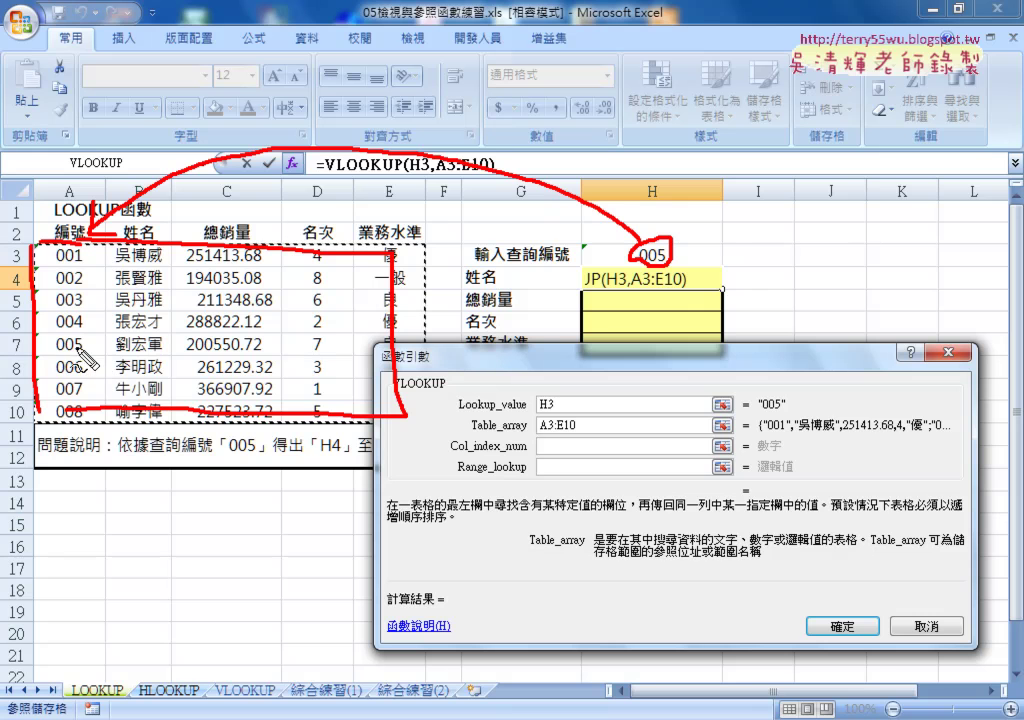
{"action": "mouse_move", "coordinate": [75, 352]}
{"action": "left_mouse_down"}
{"action": "mouse_move", "coordinate": [45, 348]}
{"action": "mouse_move", "coordinate": [92, 355]}
{"action": "left_mouse_up"}
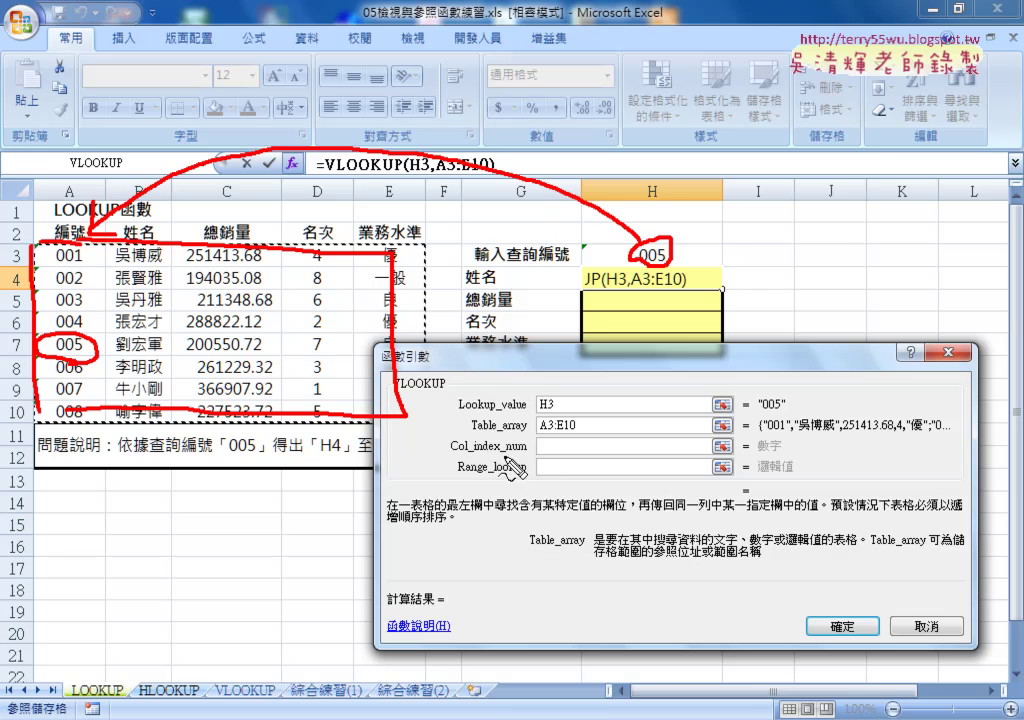
{"action": "left_click_drag", "start_coordinate": [530, 456], "coordinate": [450, 457]}
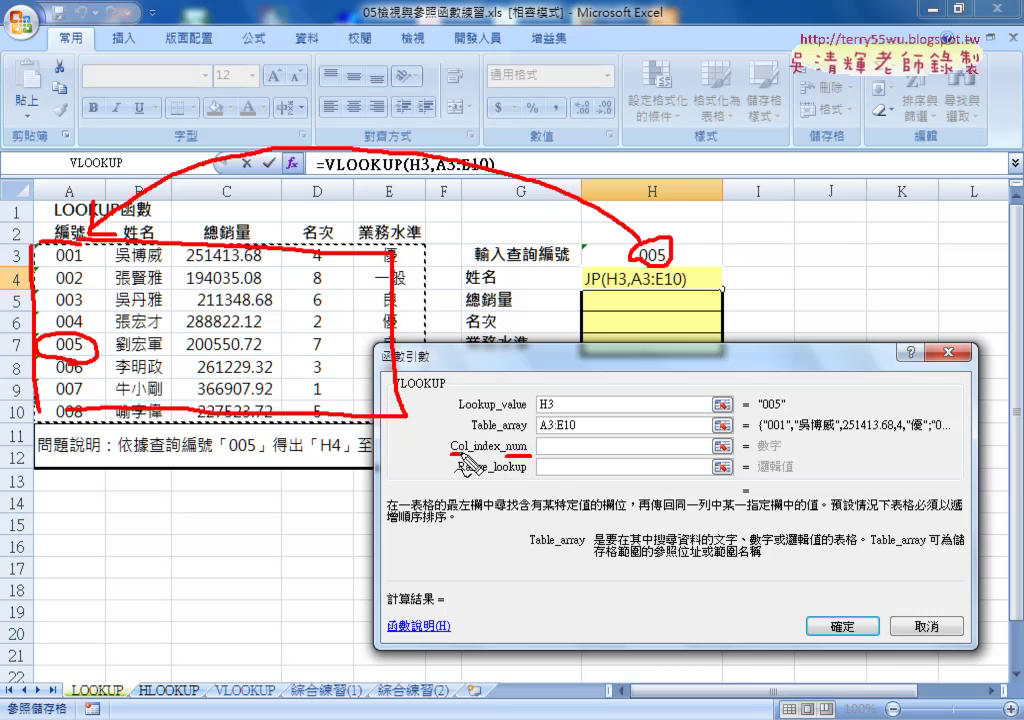
{"action": "left_click_drag", "start_coordinate": [482, 455], "coordinate": [503, 455]}
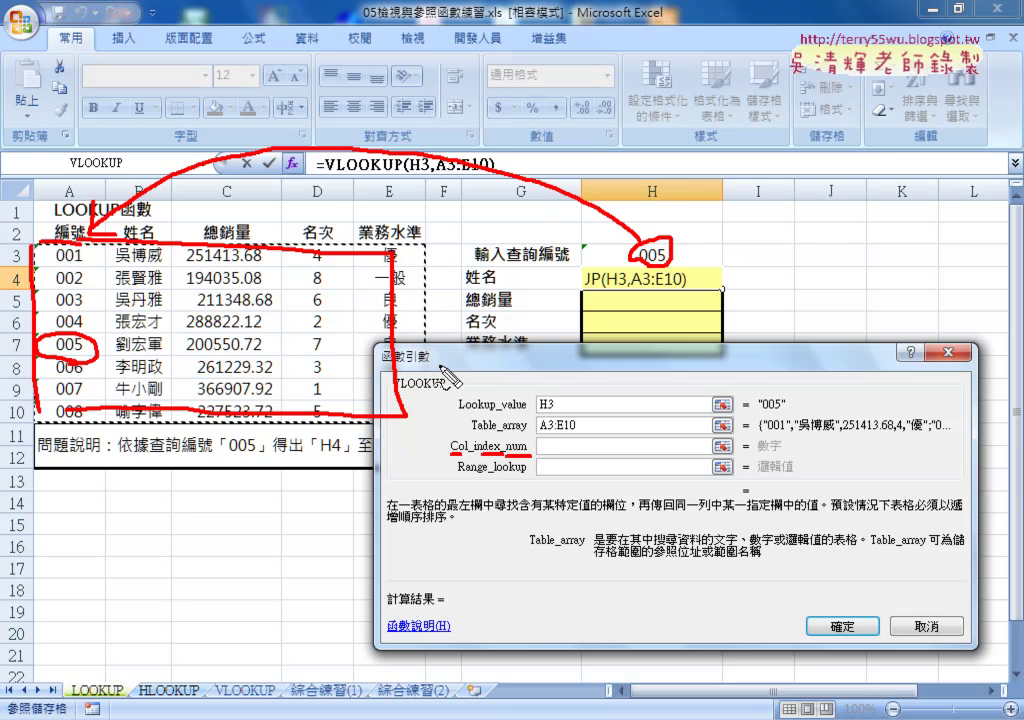
Mark column A as column 1 and column B as column 2 in pen ink, then erase the marks.
{"action": "left_click_drag", "start_coordinate": [53, 167], "coordinate": [53, 200]}
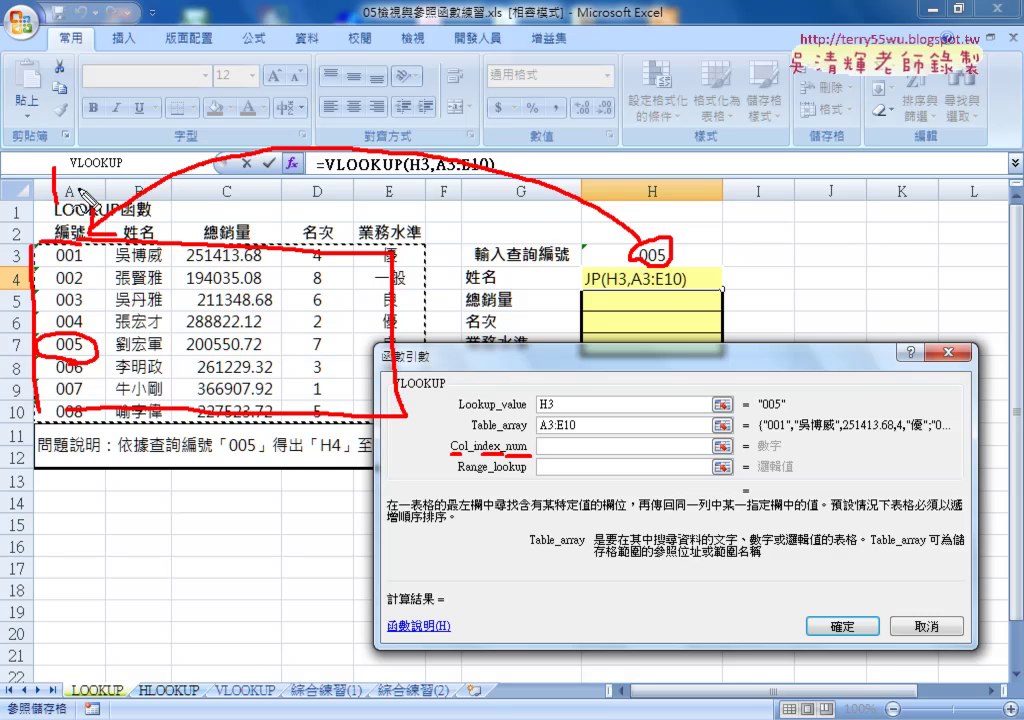
{"action": "left_click_drag", "start_coordinate": [116, 156], "coordinate": [148, 180]}
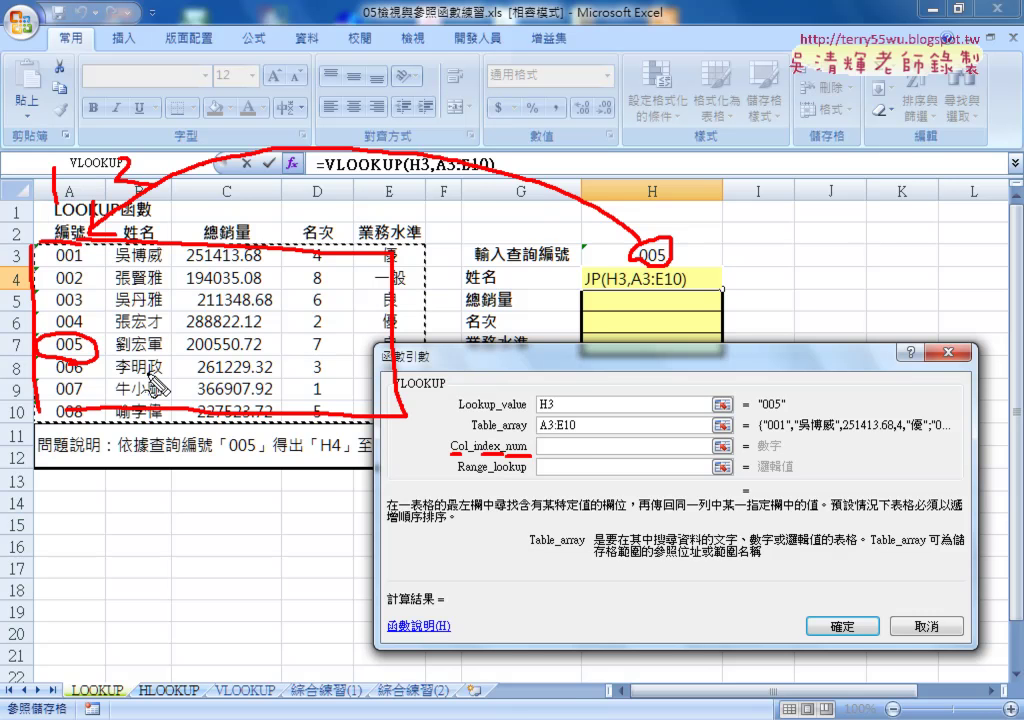
{"action": "key", "text": "Escape"}
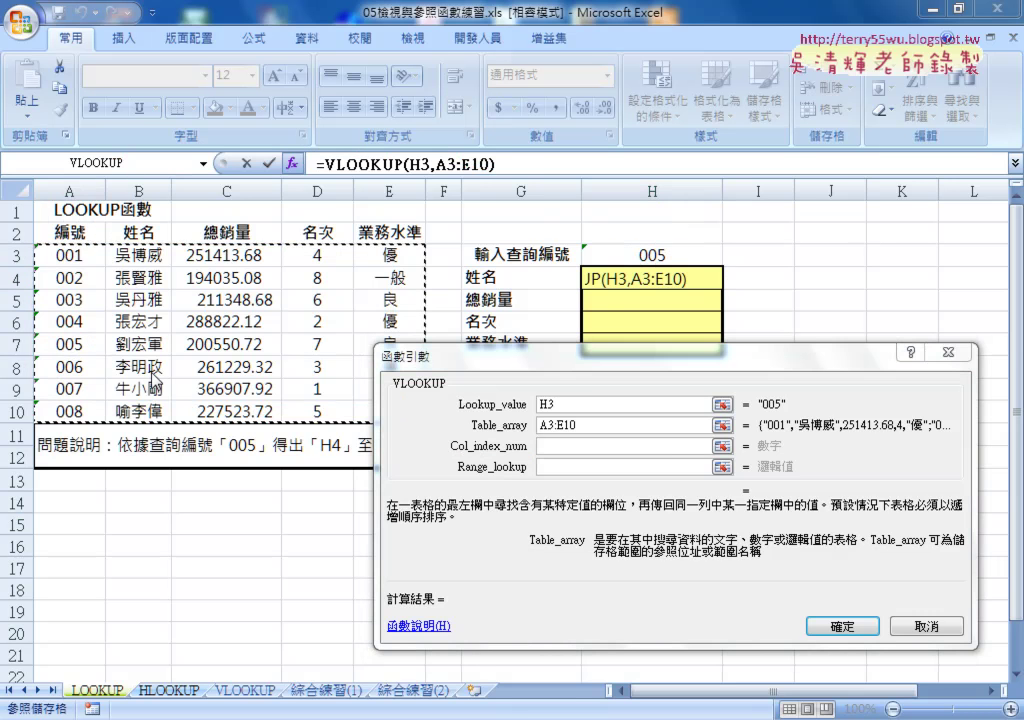
Set the VLOOKUP column index to 2 and range lookup to 0, then confirm the arguments.
{"action": "left_click", "coordinate": [535, 444]}
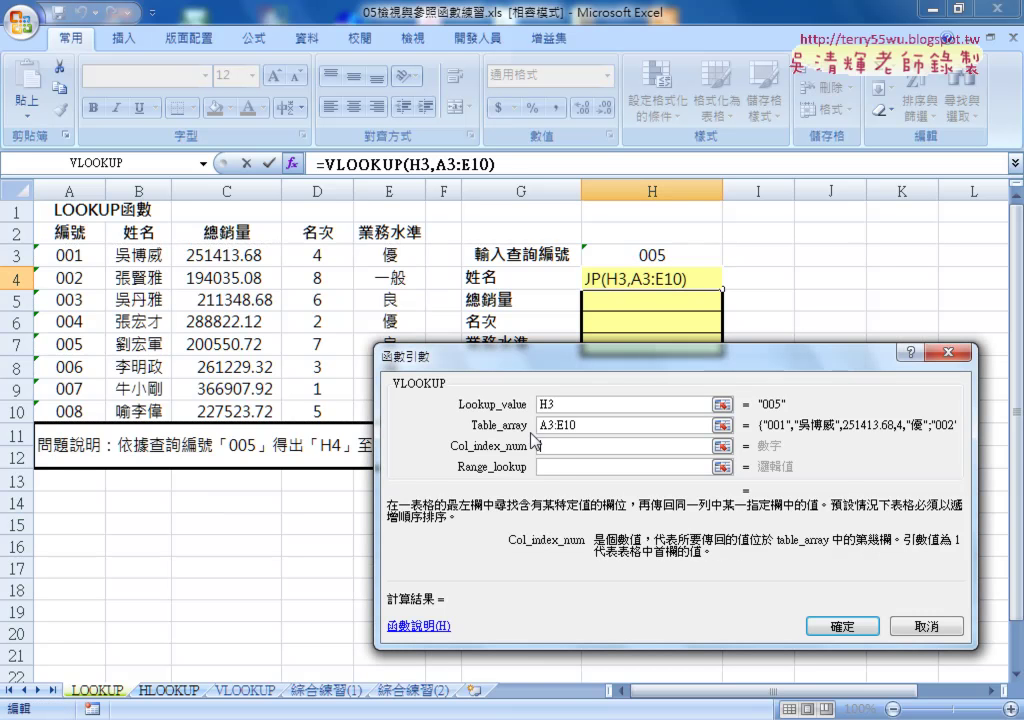
{"action": "type", "text": "2"}
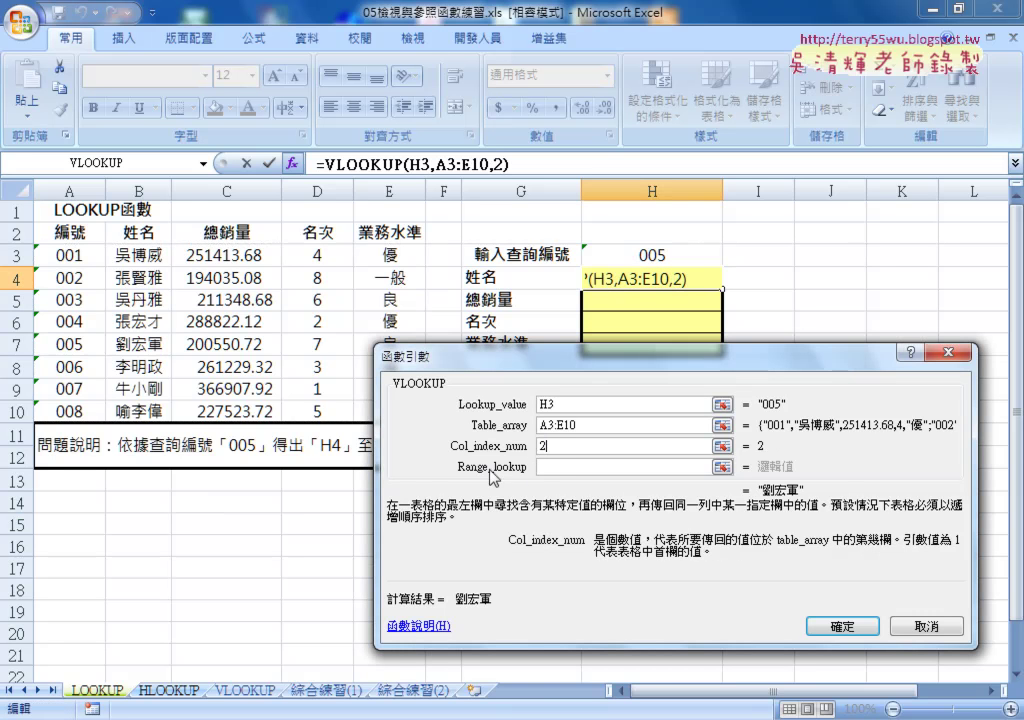
{"action": "left_click", "coordinate": [556, 466]}
{"action": "type", "text": "0"}
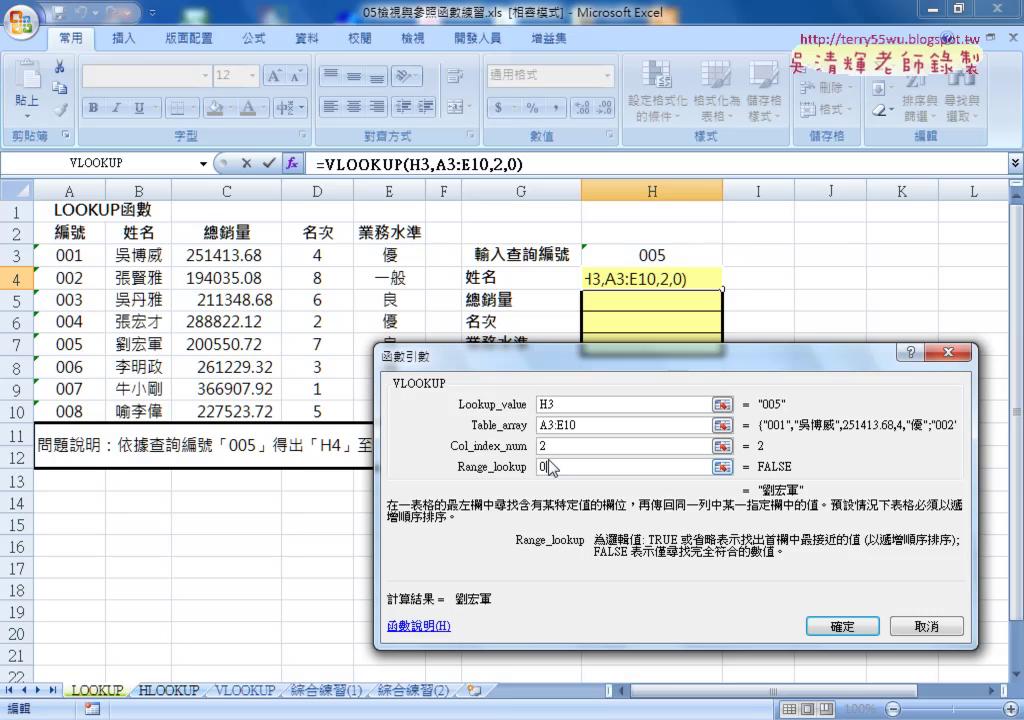
{"action": "key", "text": "BackSpace"}
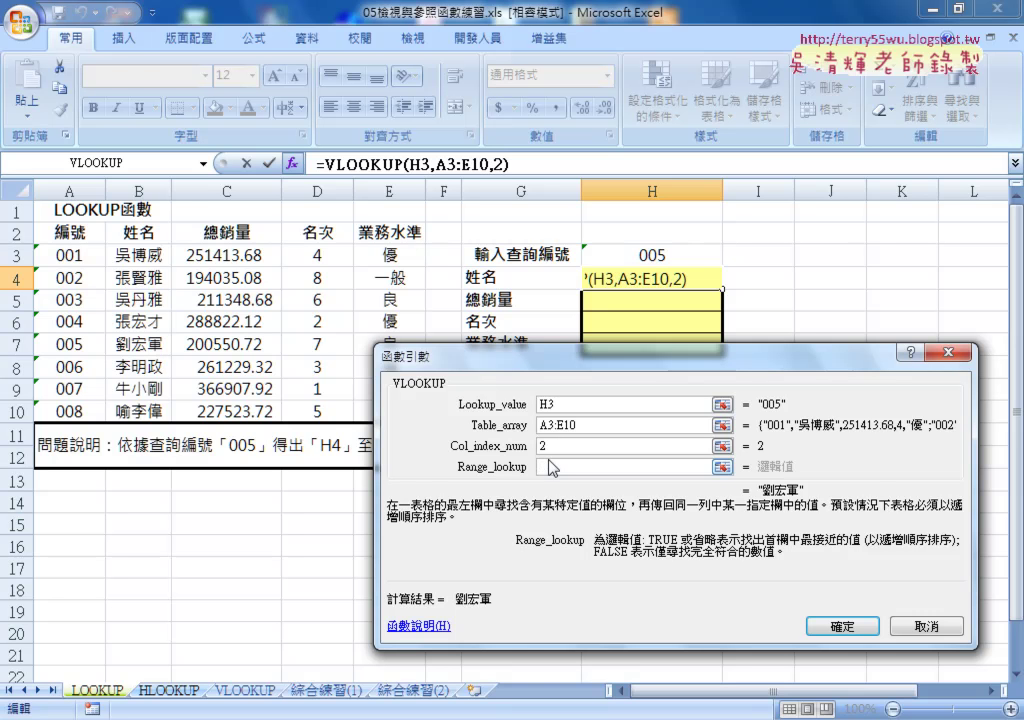
{"action": "type", "text": "1"}
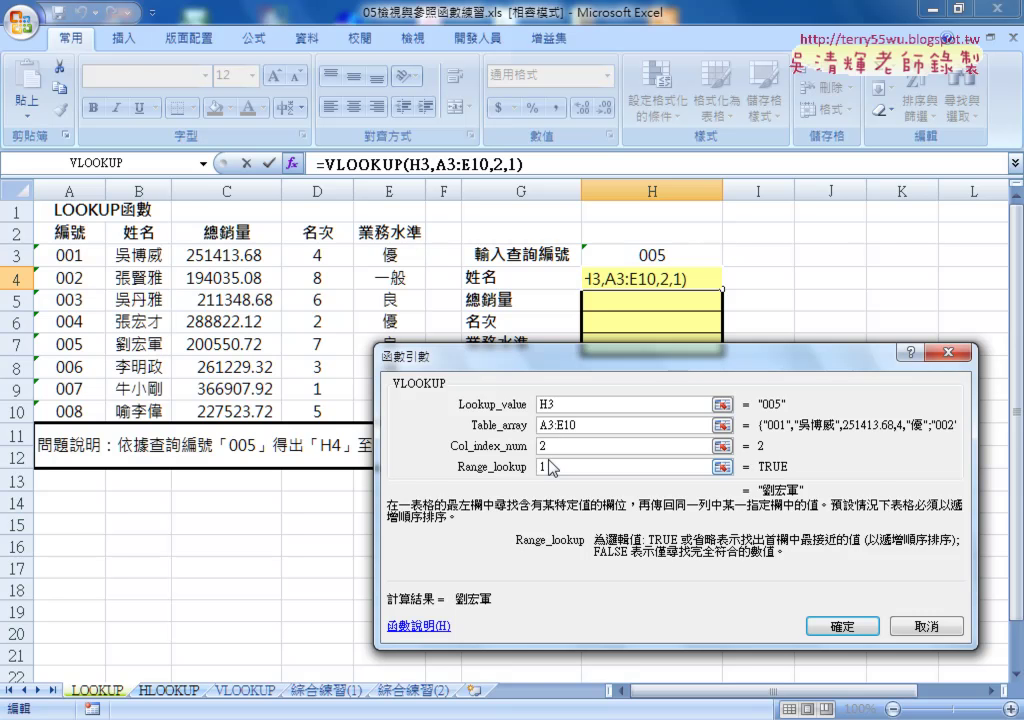
{"action": "key", "text": "BackSpace"}
{"action": "type", "text": "0"}
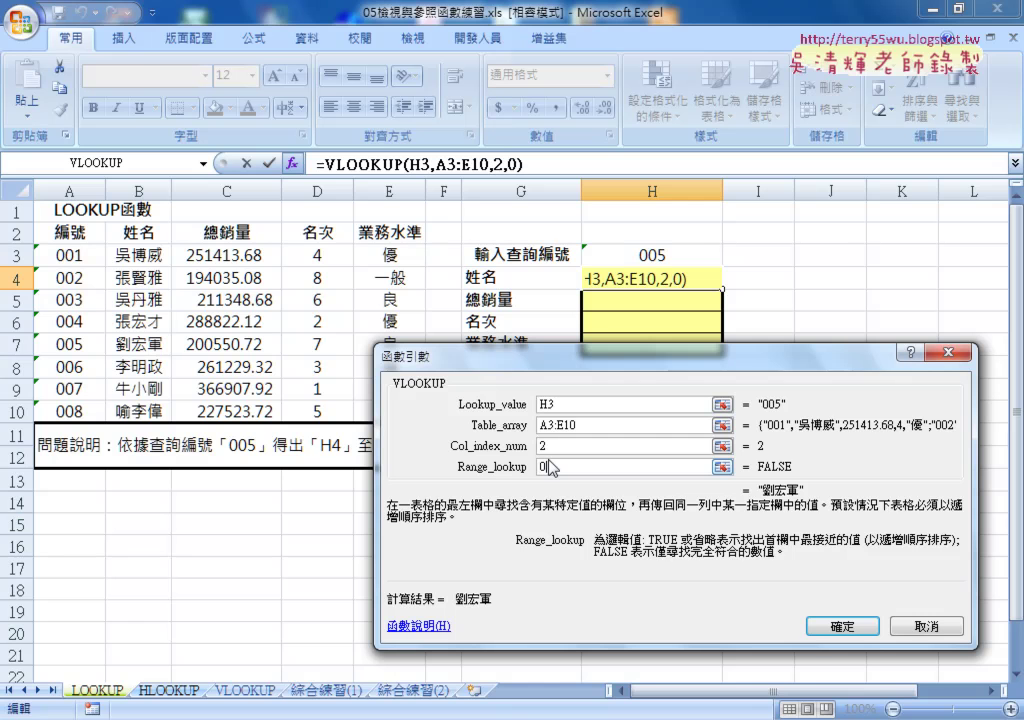
{"action": "left_click", "coordinate": [843, 626]}
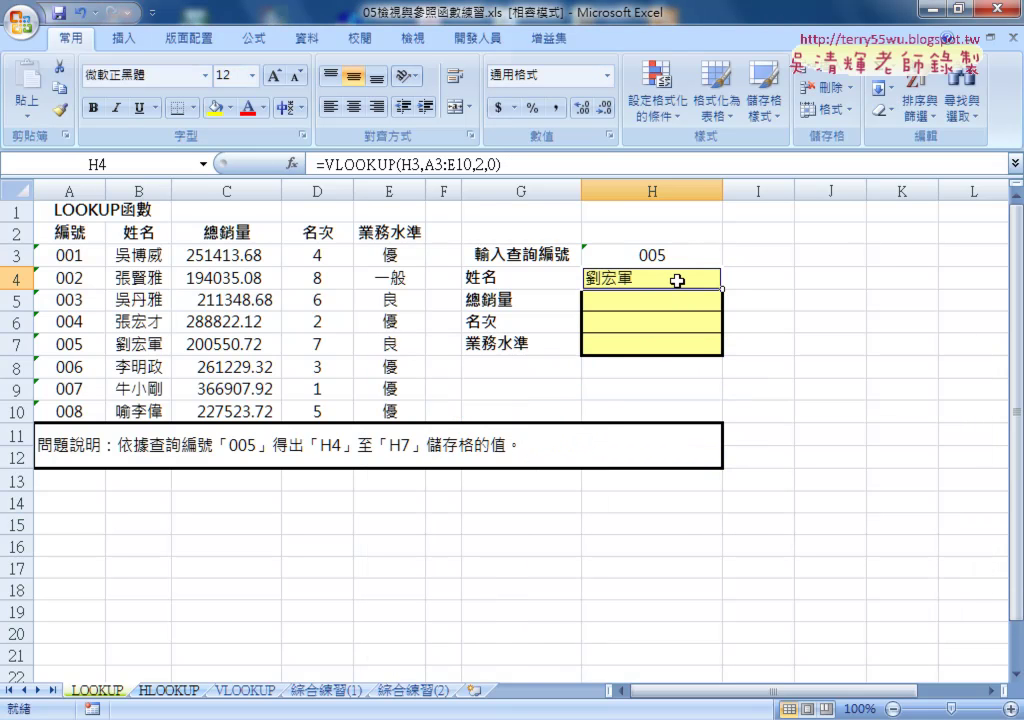
Compare H4's result with B7, then highlight H4's =VLOOKUP(H3,A3:E10,2,0) text in the formula bar.
{"action": "left_click", "coordinate": [140, 344]}
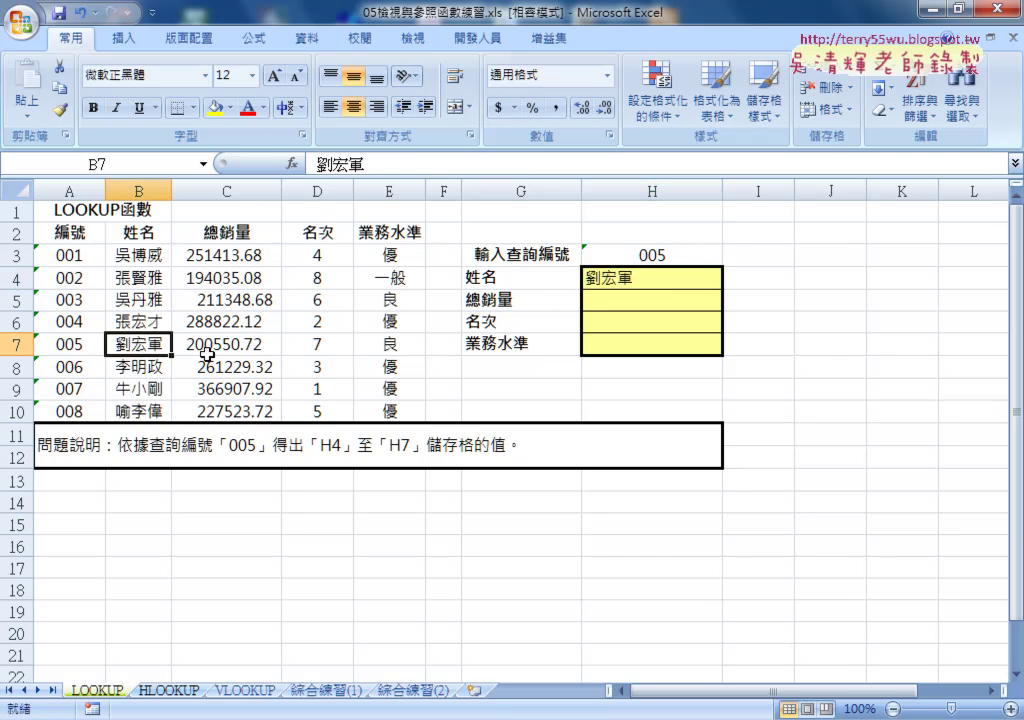
{"action": "left_click", "coordinate": [647, 298]}
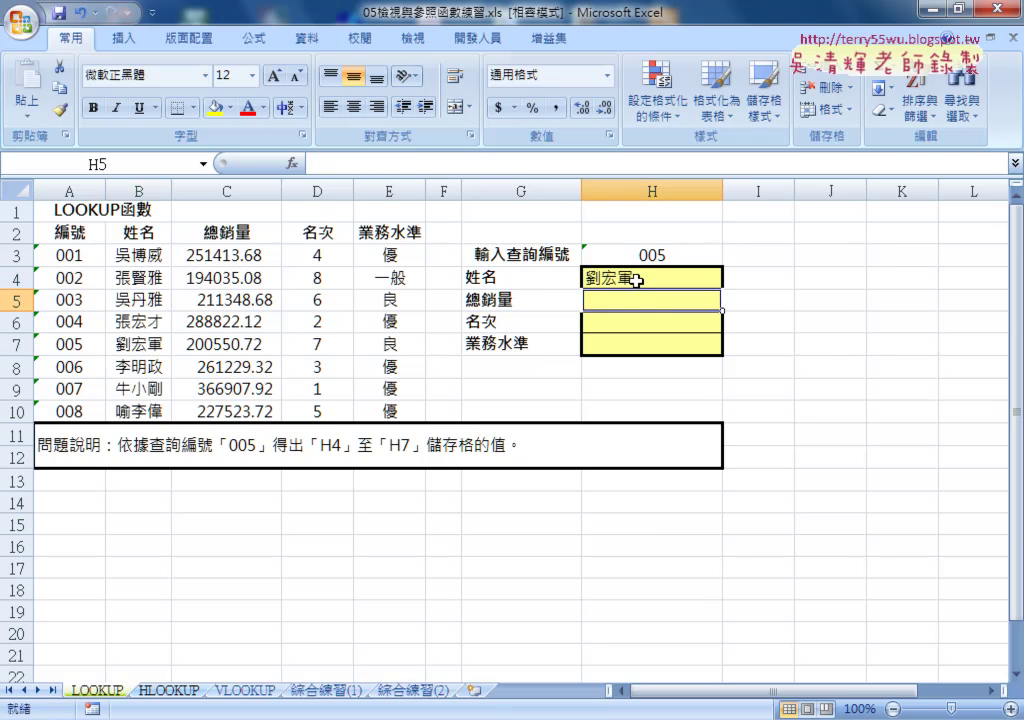
{"action": "left_click", "coordinate": [623, 276]}
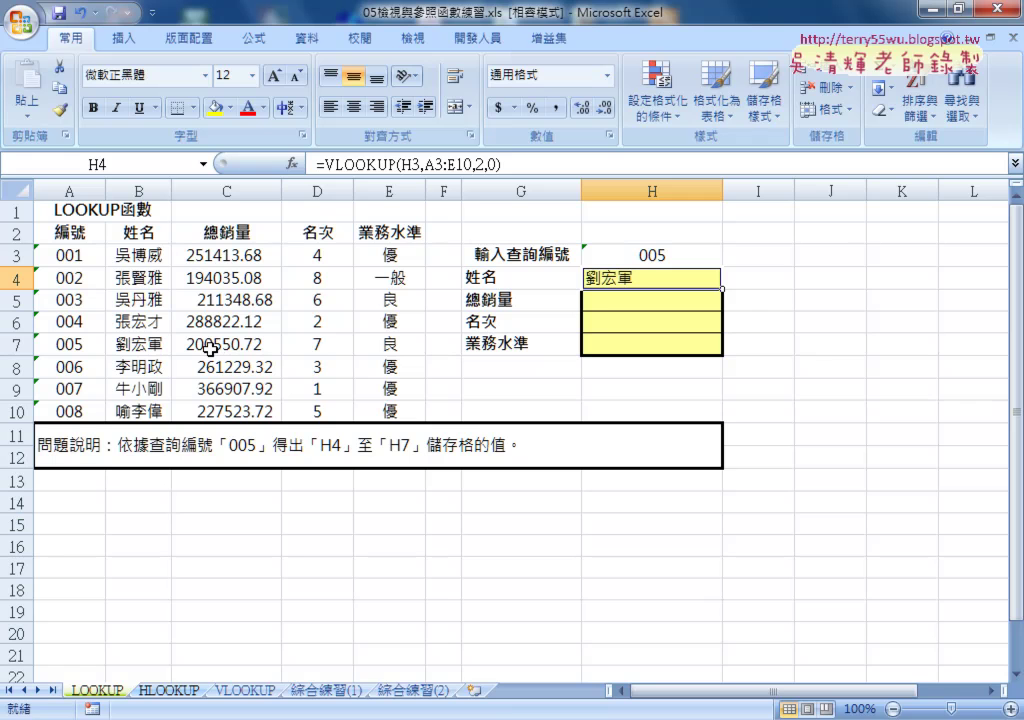
{"action": "left_click_drag", "start_coordinate": [500, 163], "coordinate": [358, 176]}
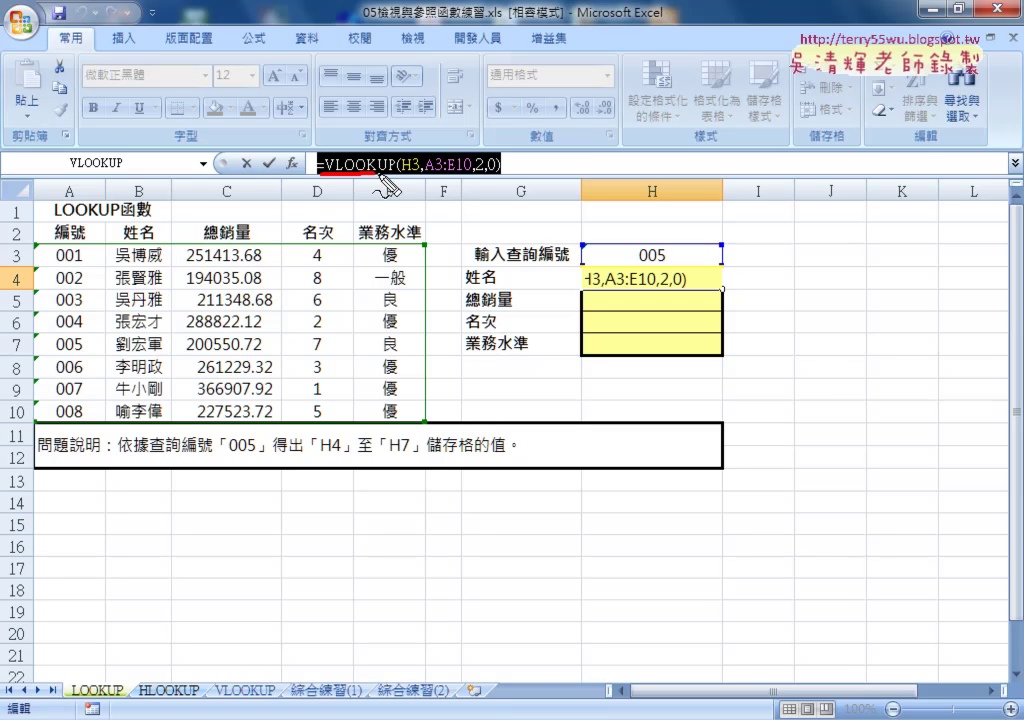
{"action": "mouse_move", "coordinate": [381, 176]}
{"action": "left_mouse_down"}
{"action": "mouse_move", "coordinate": [492, 172]}
{"action": "mouse_move", "coordinate": [570, 312]}
{"action": "left_mouse_up"}
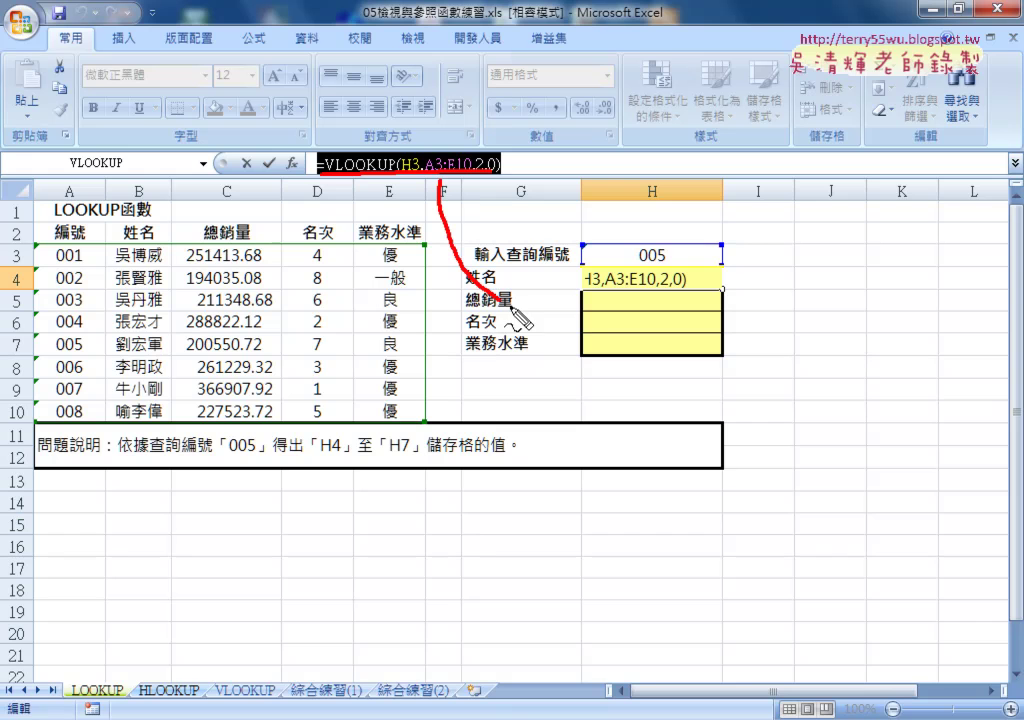
{"action": "left_click_drag", "start_coordinate": [482, 168], "coordinate": [490, 170]}
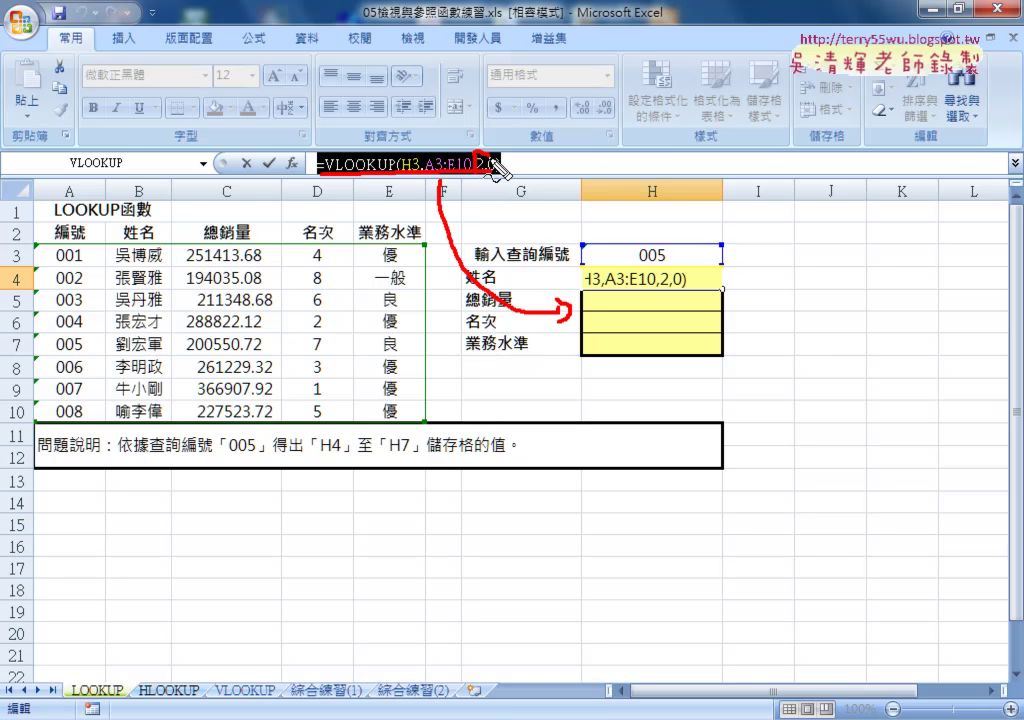
{"action": "left_click_drag", "start_coordinate": [471, 115], "coordinate": [474, 140]}
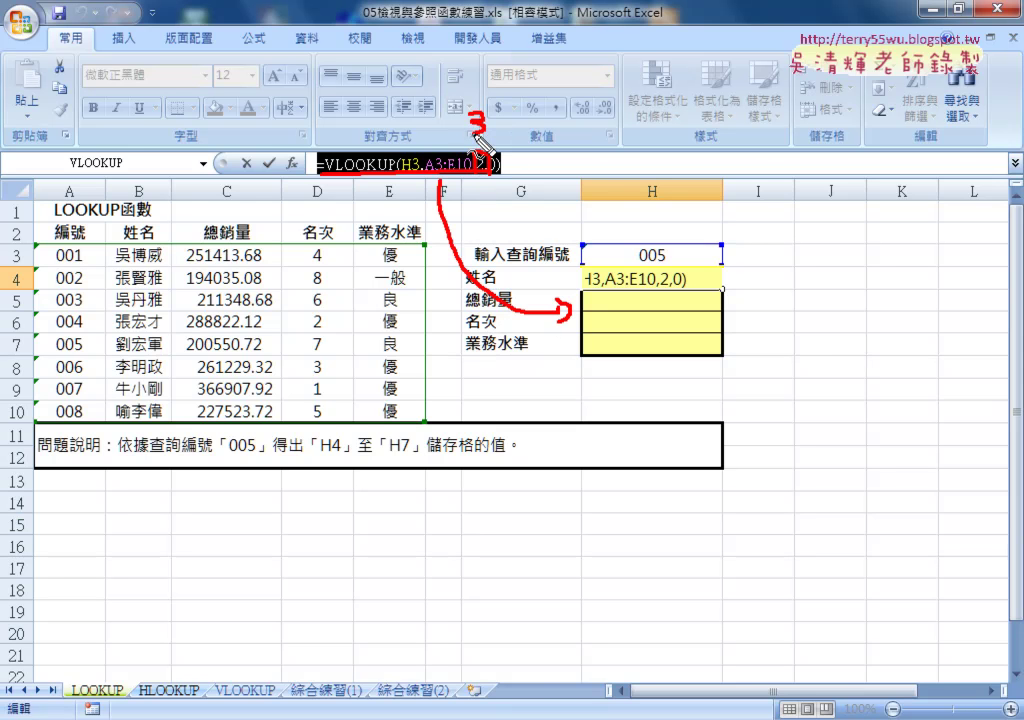
{"action": "mouse_move", "coordinate": [632, 314]}
{"action": "left_mouse_down"}
{"action": "mouse_move", "coordinate": [640, 328]}
{"action": "mouse_move", "coordinate": [631, 338]}
{"action": "left_mouse_up"}
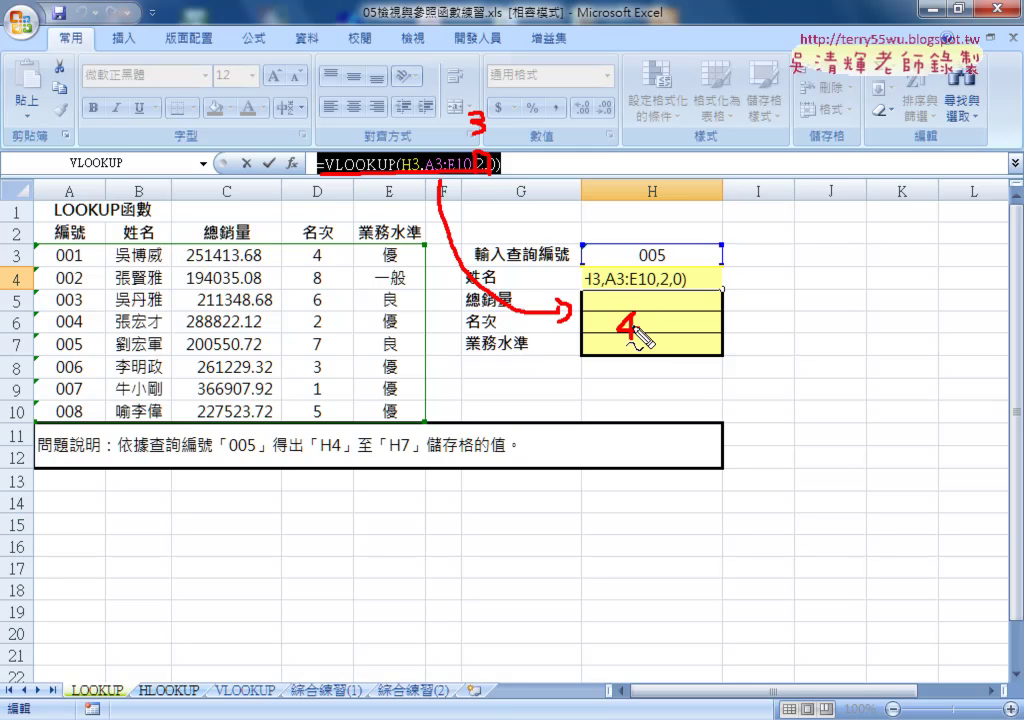
{"action": "mouse_move", "coordinate": [607, 289]}
{"action": "left_mouse_down"}
{"action": "mouse_move", "coordinate": [619, 353]}
{"action": "mouse_move", "coordinate": [631, 344]}
{"action": "left_mouse_up"}
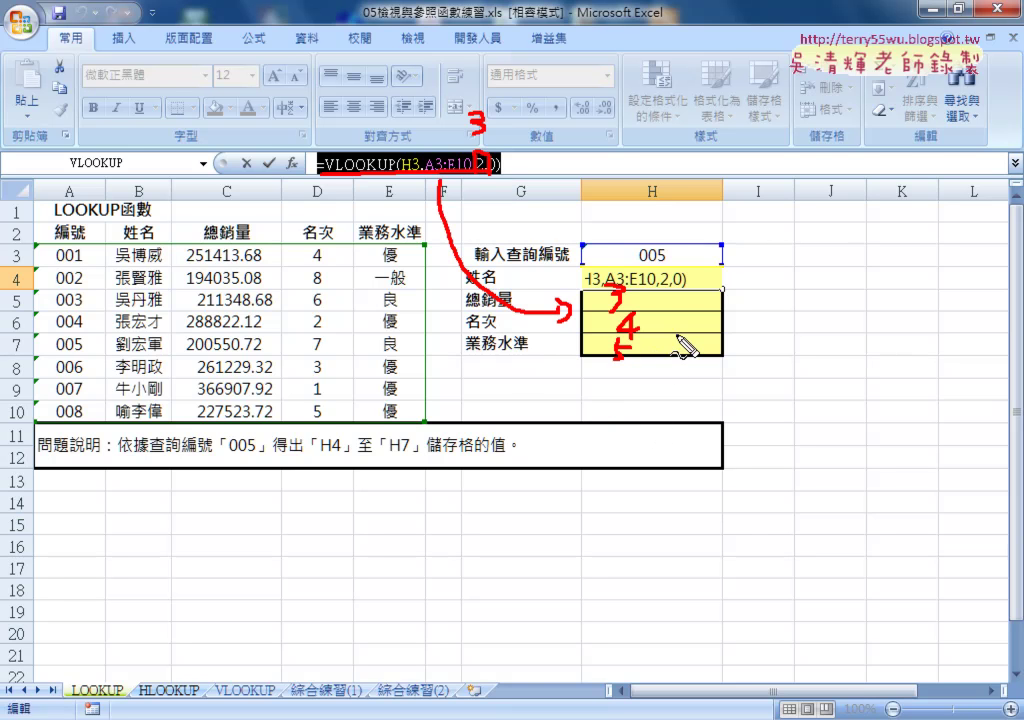
{"action": "mouse_move", "coordinate": [716, 300]}
{"action": "left_mouse_down"}
{"action": "mouse_move", "coordinate": [720, 390]}
{"action": "mouse_move", "coordinate": [727, 378]}
{"action": "left_mouse_up"}
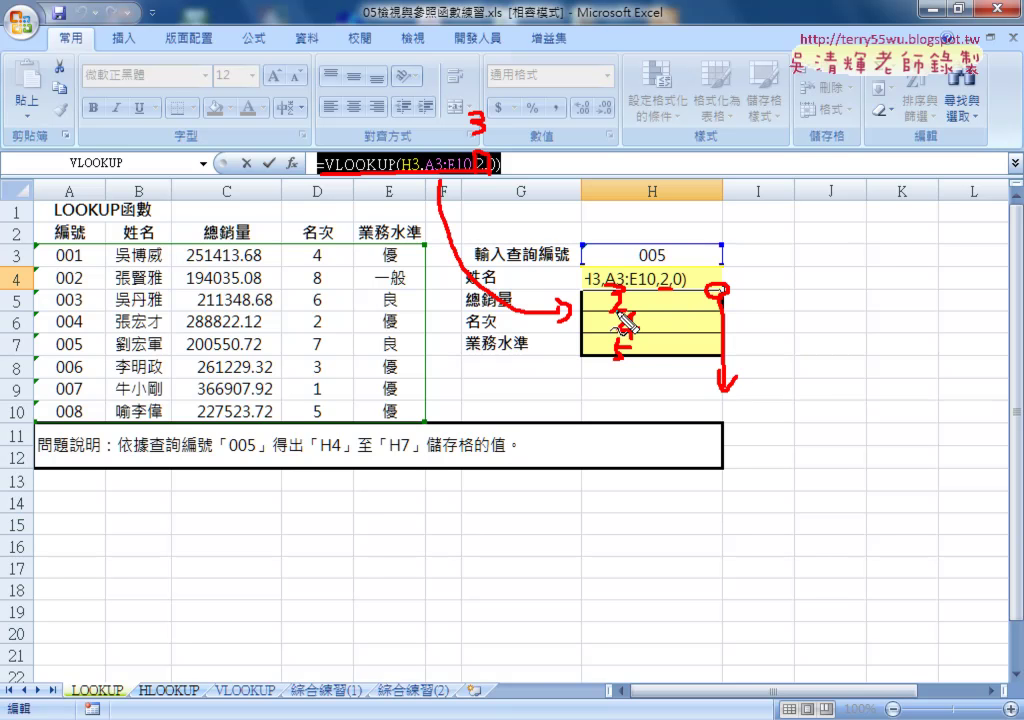
{"action": "left_click_drag", "start_coordinate": [615, 345], "coordinate": [598, 366]}
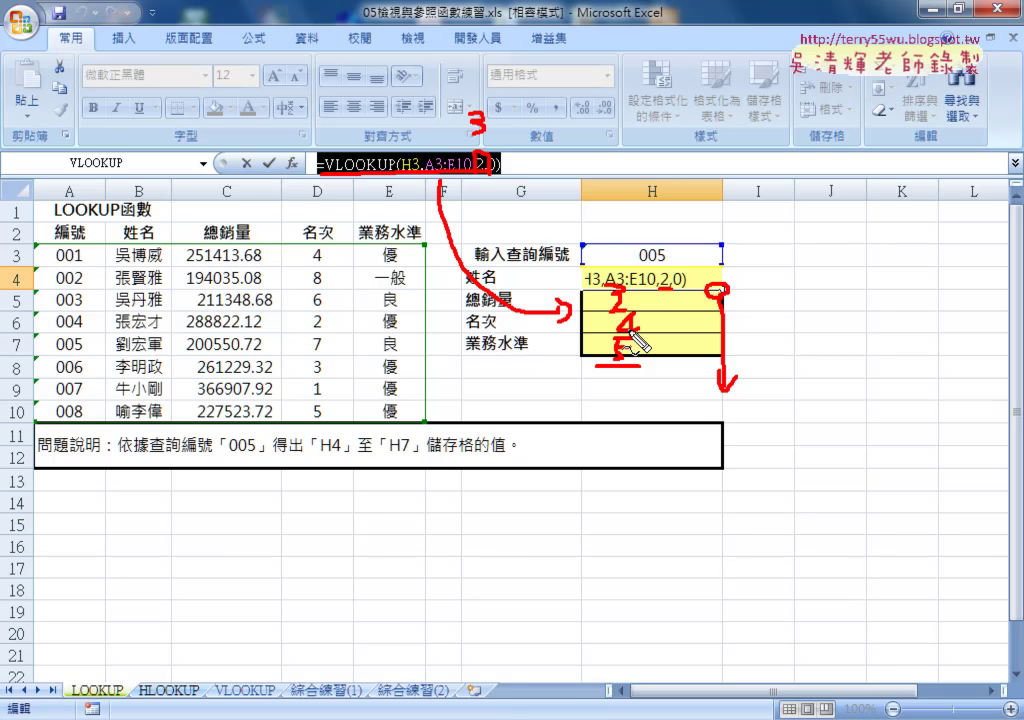
{"action": "key", "text": "Escape"}
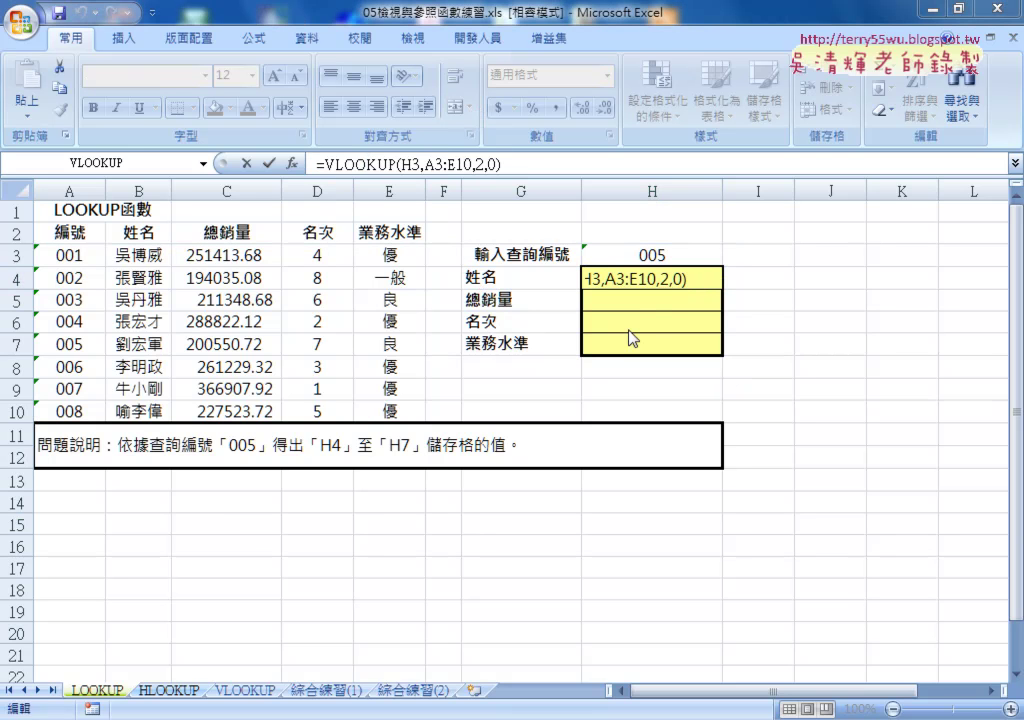
{"action": "key", "text": "shift+Home"}
{"action": "type", "text": "="}
{"action": "left_click", "coordinate": [761, 277]}
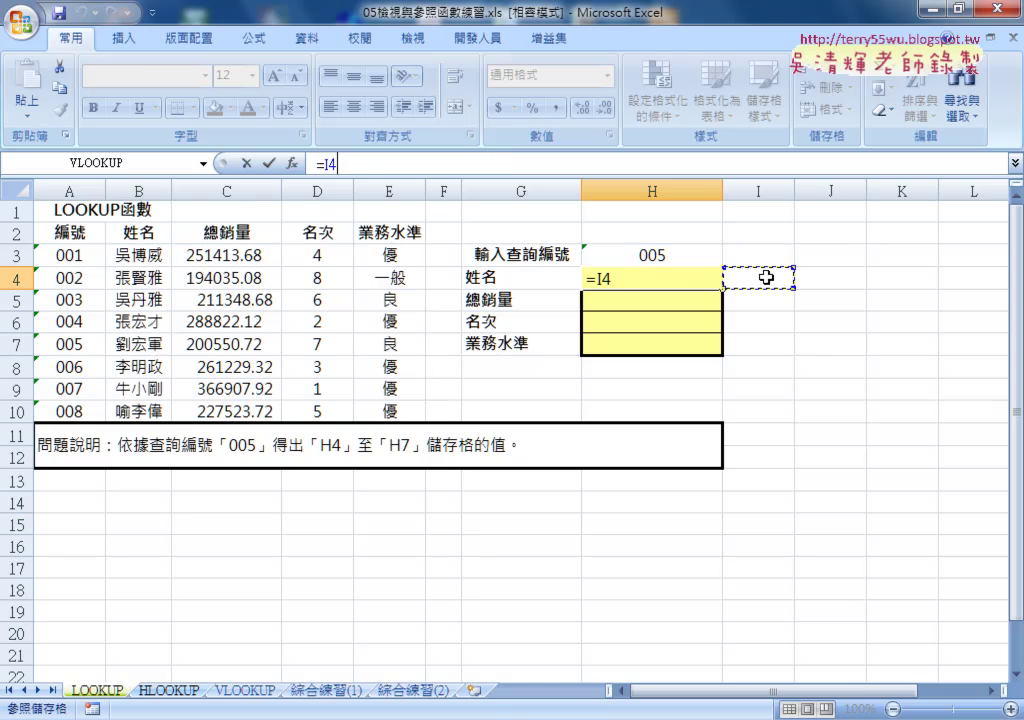
{"action": "left_click", "coordinate": [245, 162]}
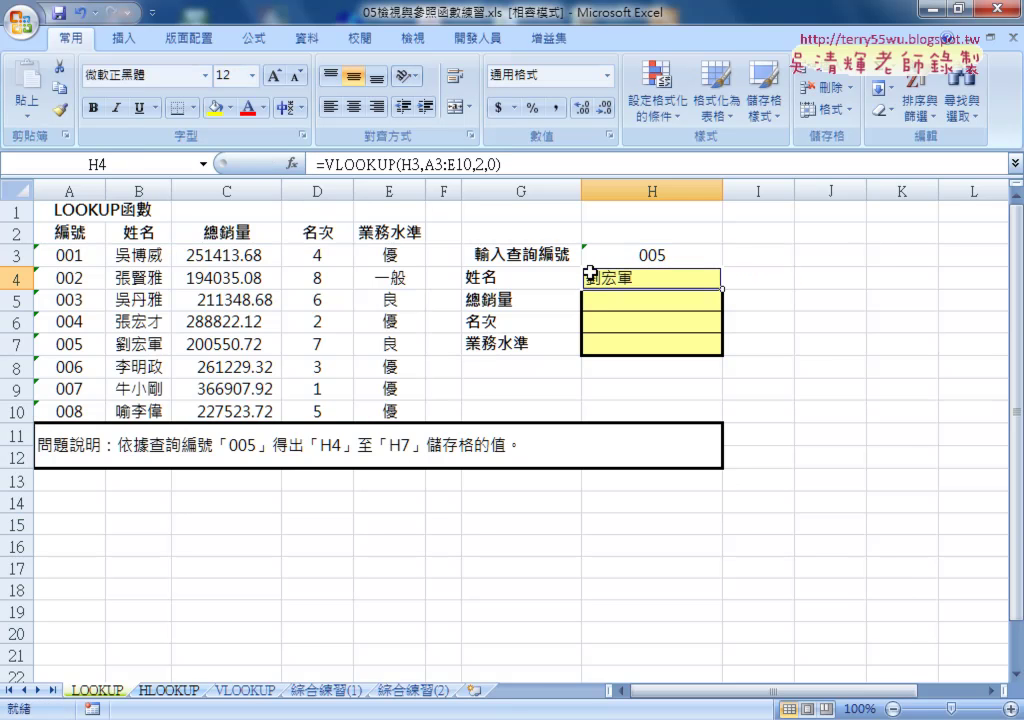
{"action": "left_click", "coordinate": [773, 283]}
Insert =ROW() in I4 via the function picker and fill it down to I7, showing 4–7.
{"action": "left_click", "coordinate": [292, 162]}
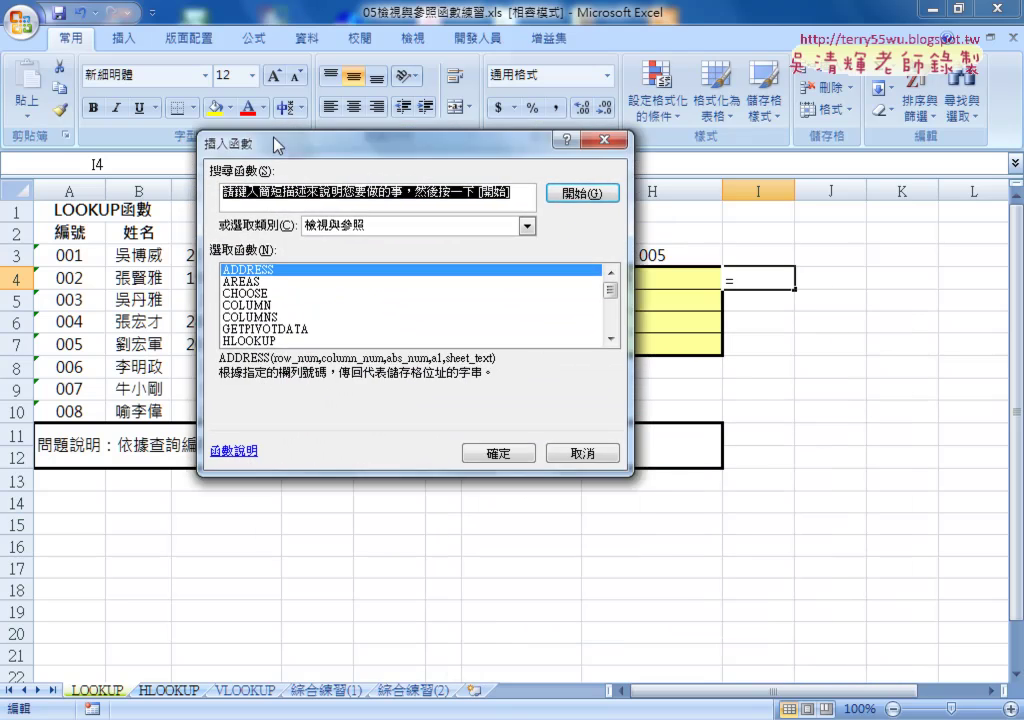
{"action": "left_click_drag", "start_coordinate": [548, 347], "coordinate": [268, 140]}
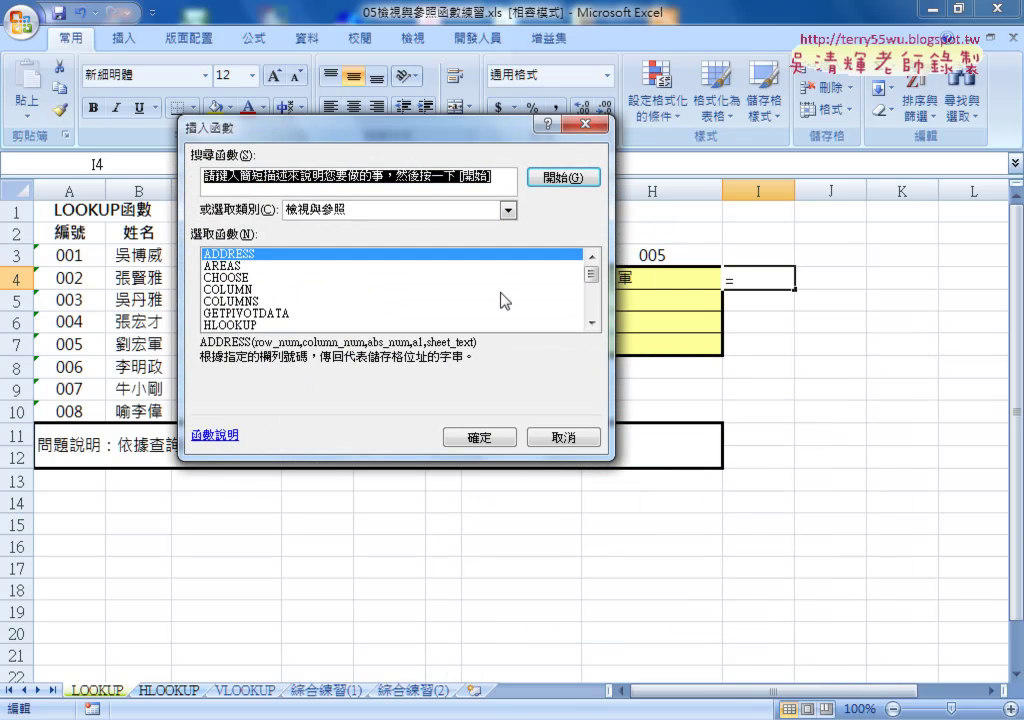
{"action": "left_click_drag", "start_coordinate": [591, 273], "coordinate": [594, 297]}
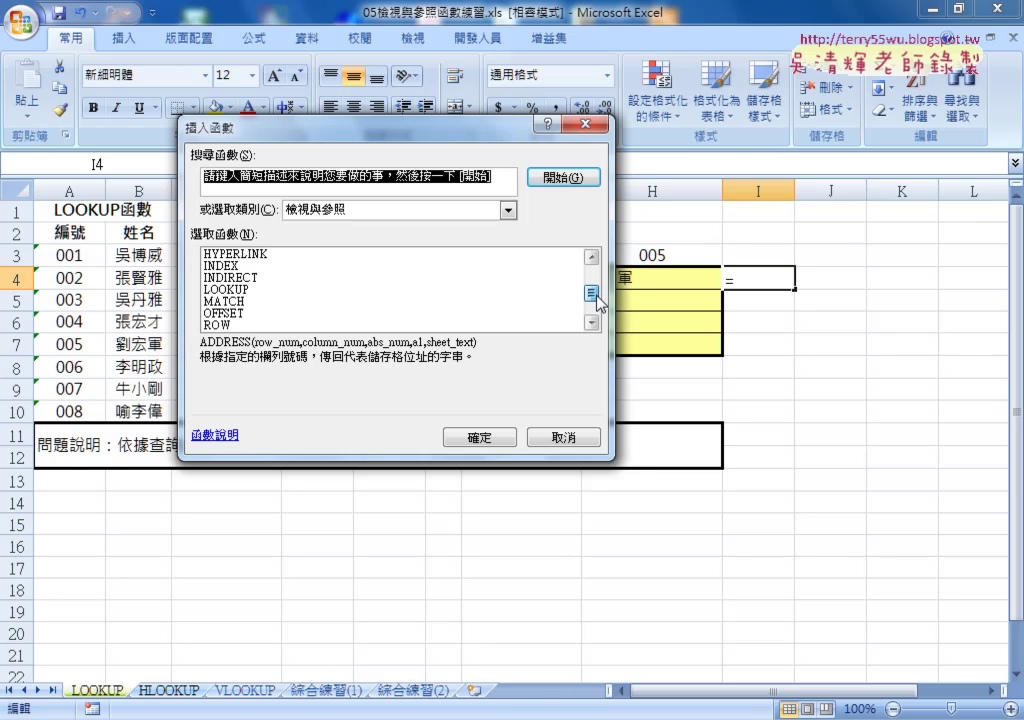
{"action": "left_click", "coordinate": [220, 301]}
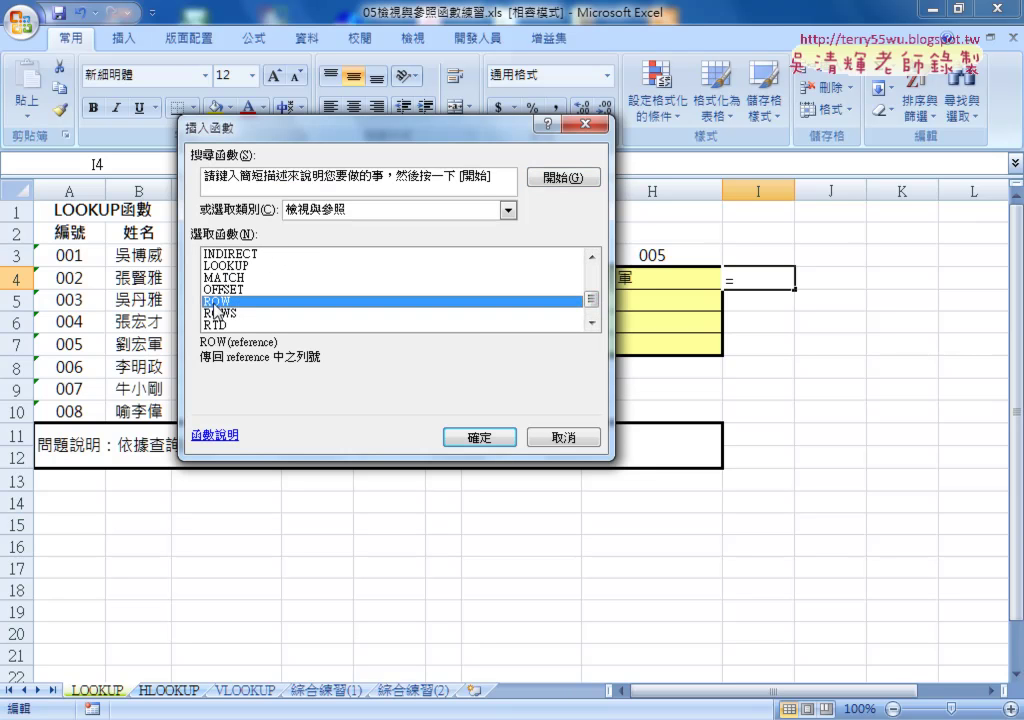
{"action": "left_click", "coordinate": [485, 440]}
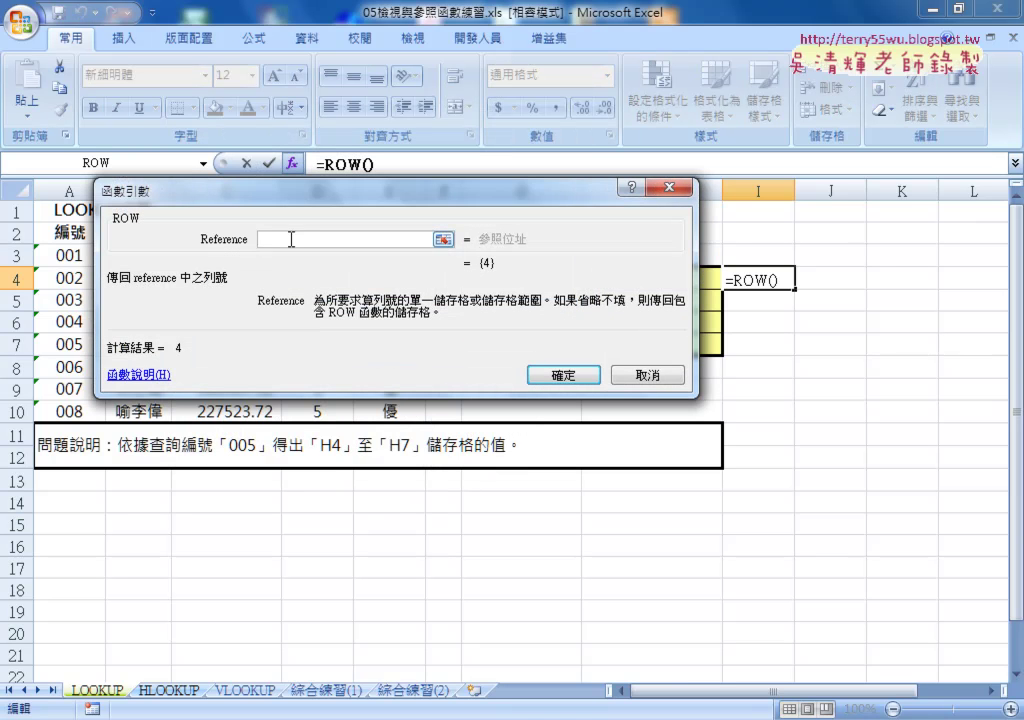
{"action": "left_click", "coordinate": [570, 377]}
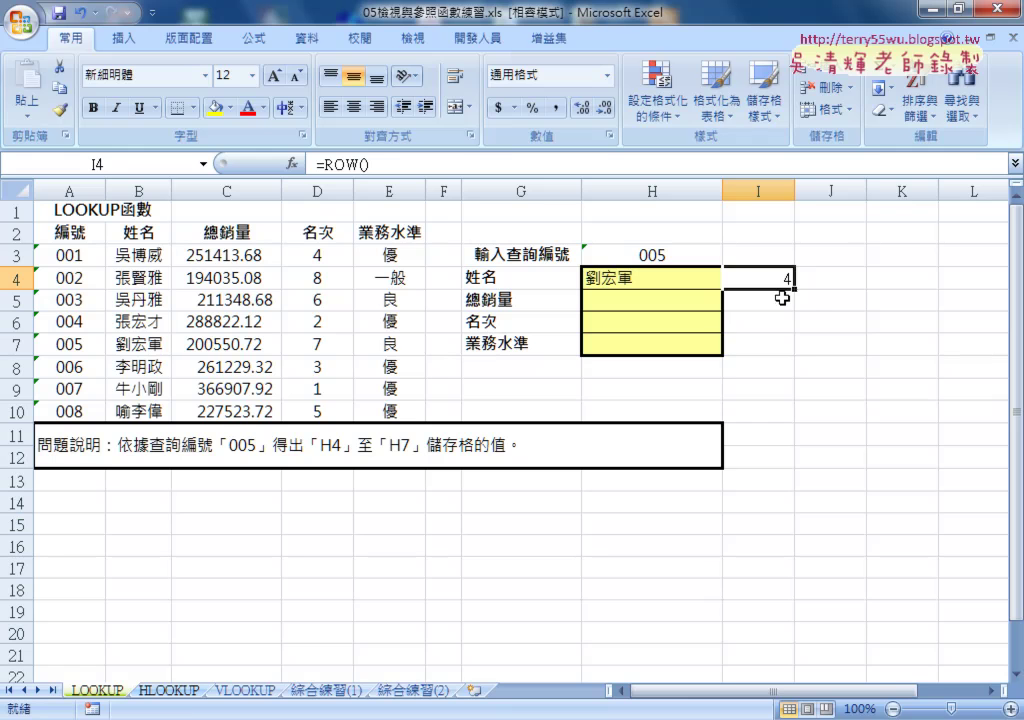
{"action": "left_click_drag", "start_coordinate": [794, 289], "coordinate": [784, 350]}
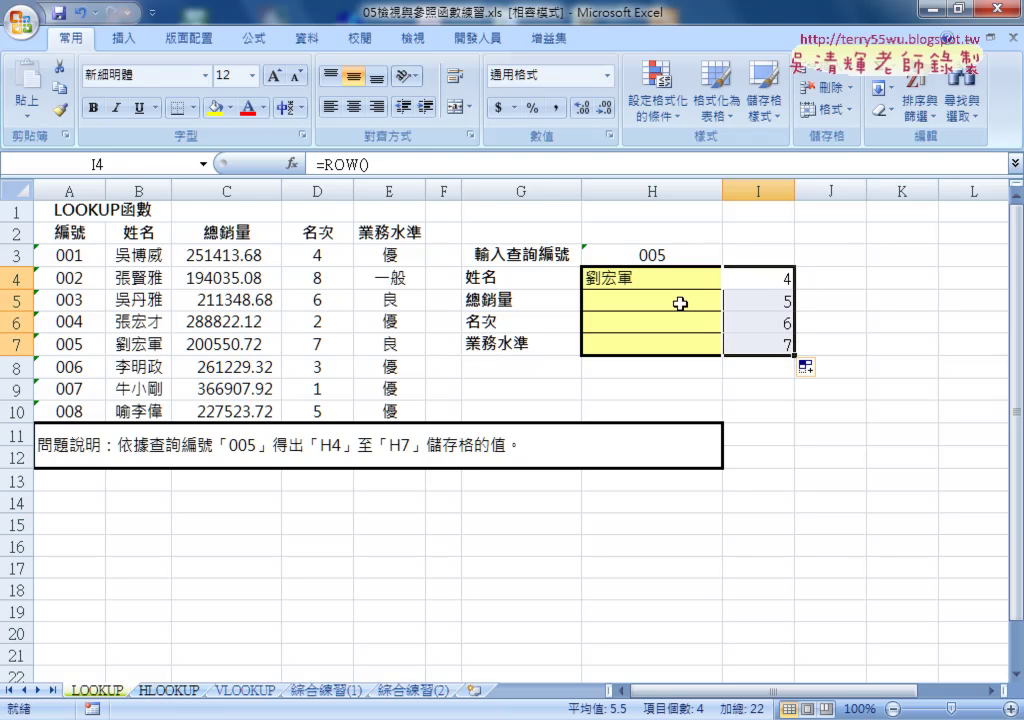
{"action": "left_click", "coordinate": [658, 282]}
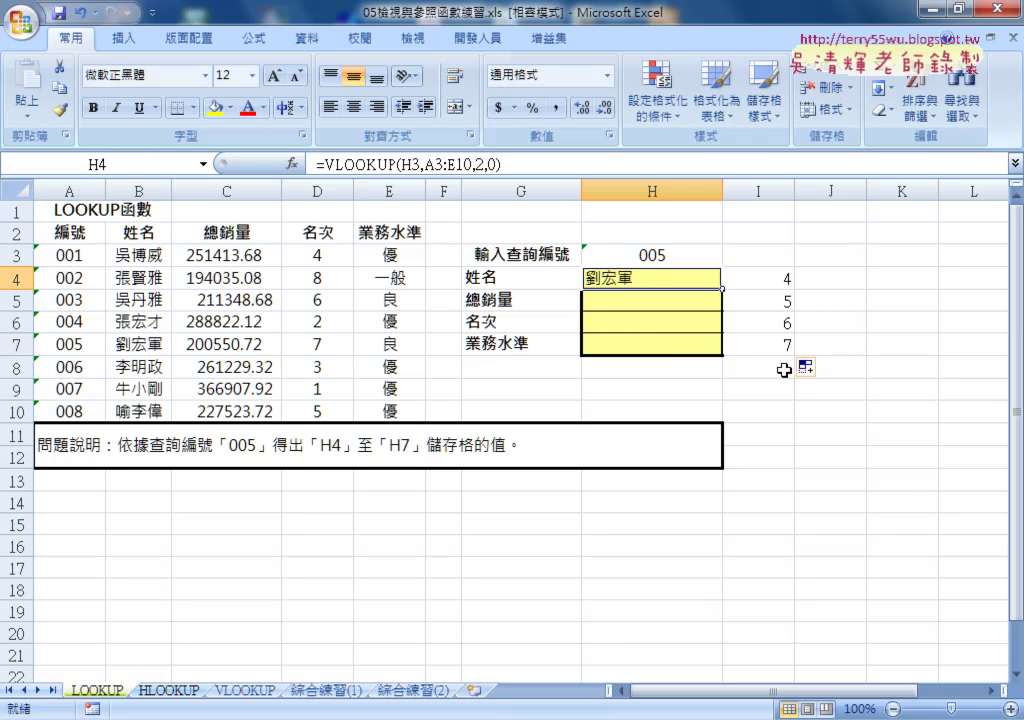
{"action": "left_click", "coordinate": [775, 282]}
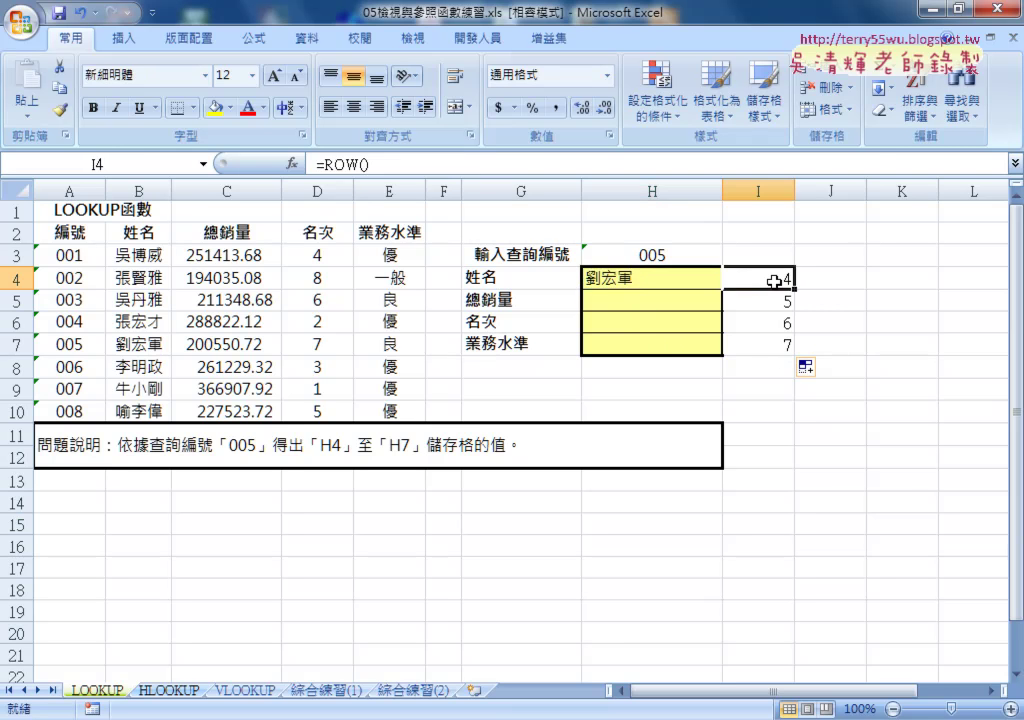
Change I4 to =ROW()-2 and fill it to I7, showing 2–5, then select the ROW()-2 text.
{"action": "left_click", "coordinate": [421, 168]}
{"action": "type", "text": "-"}
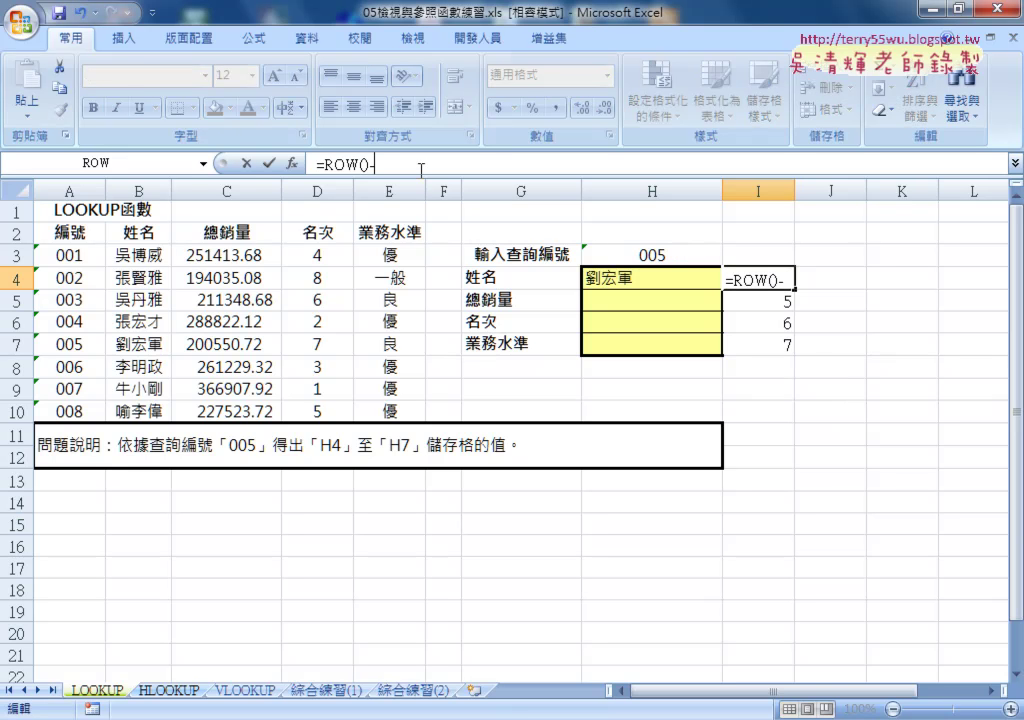
{"action": "type", "text": "2"}
{"action": "left_click", "coordinate": [269, 163]}
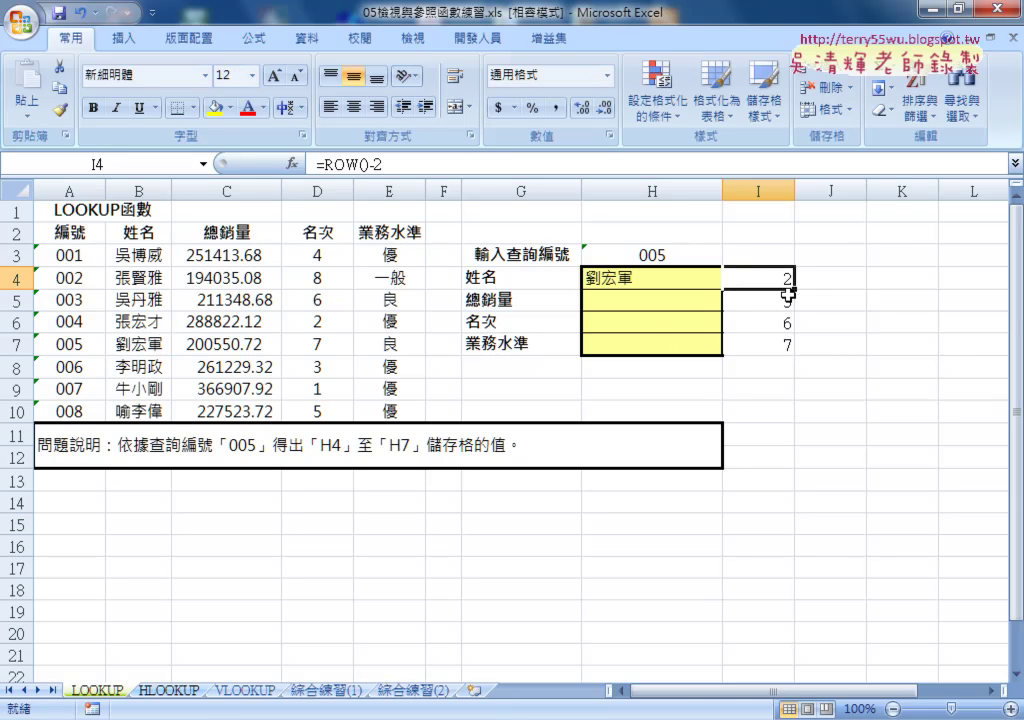
{"action": "left_click_drag", "start_coordinate": [790, 290], "coordinate": [788, 345]}
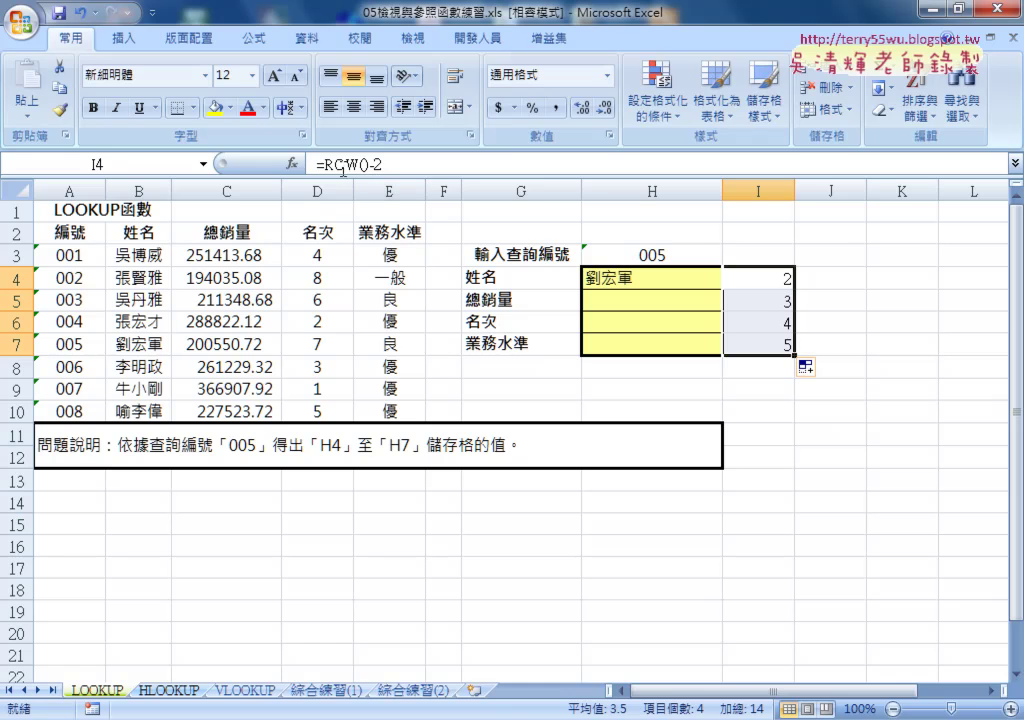
{"action": "left_click_drag", "start_coordinate": [317, 164], "coordinate": [398, 165]}
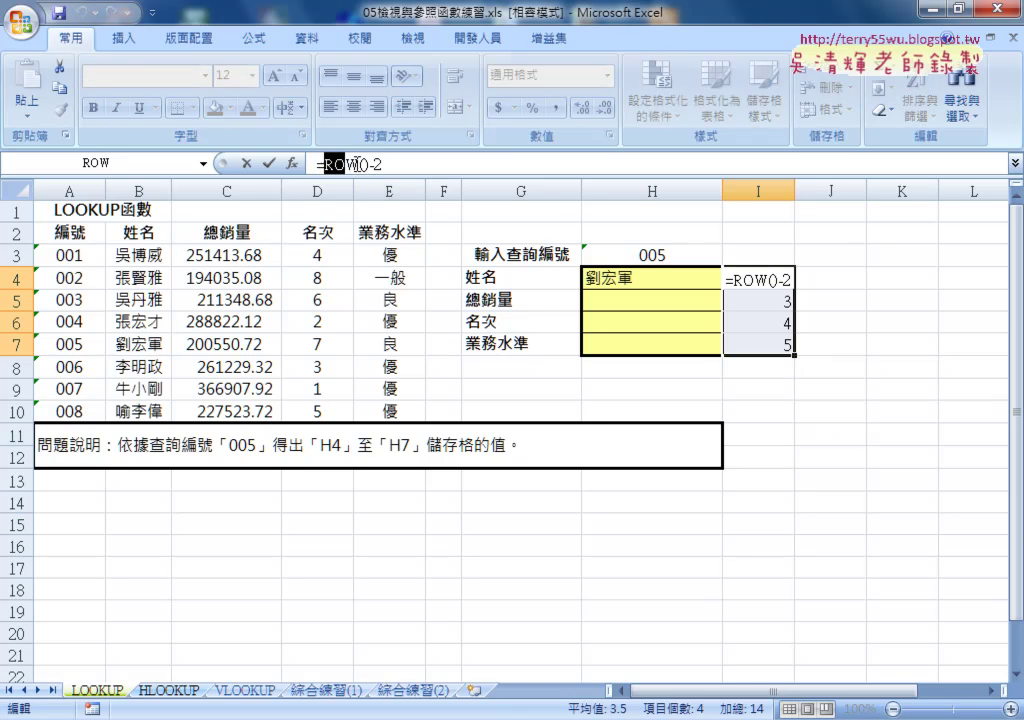
Copy ROW()-2 from I4's formula and paste it over the column index 2 in H4's VLOOKUP.
{"action": "right_click", "coordinate": [366, 167]}
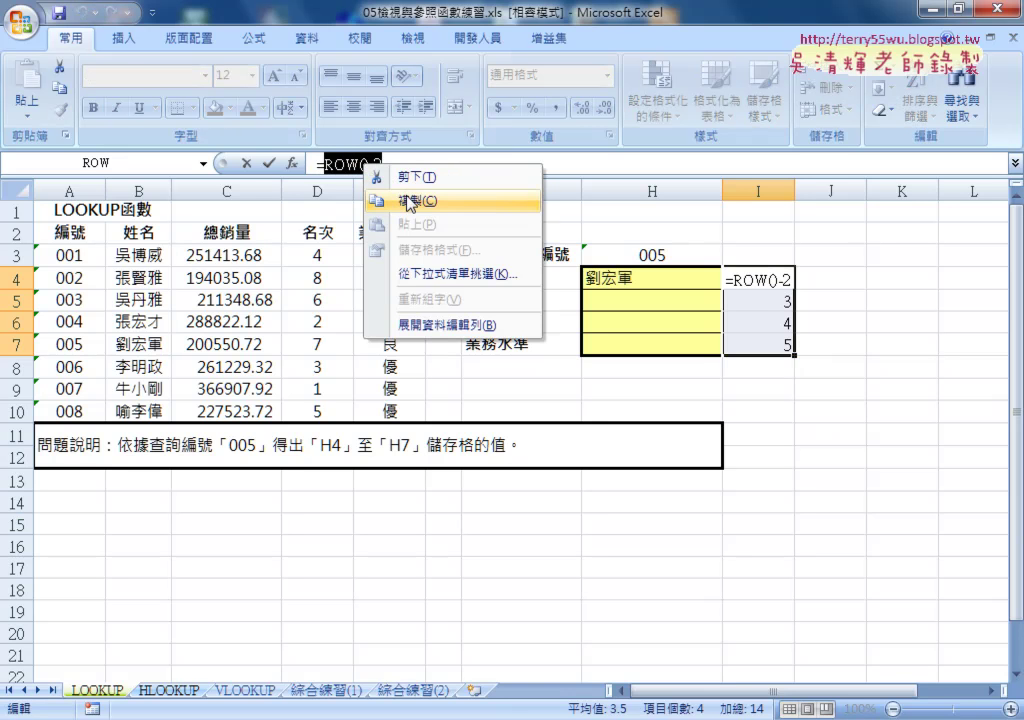
{"action": "left_click", "coordinate": [410, 203]}
{"action": "left_click", "coordinate": [246, 163]}
{"action": "left_click", "coordinate": [635, 283]}
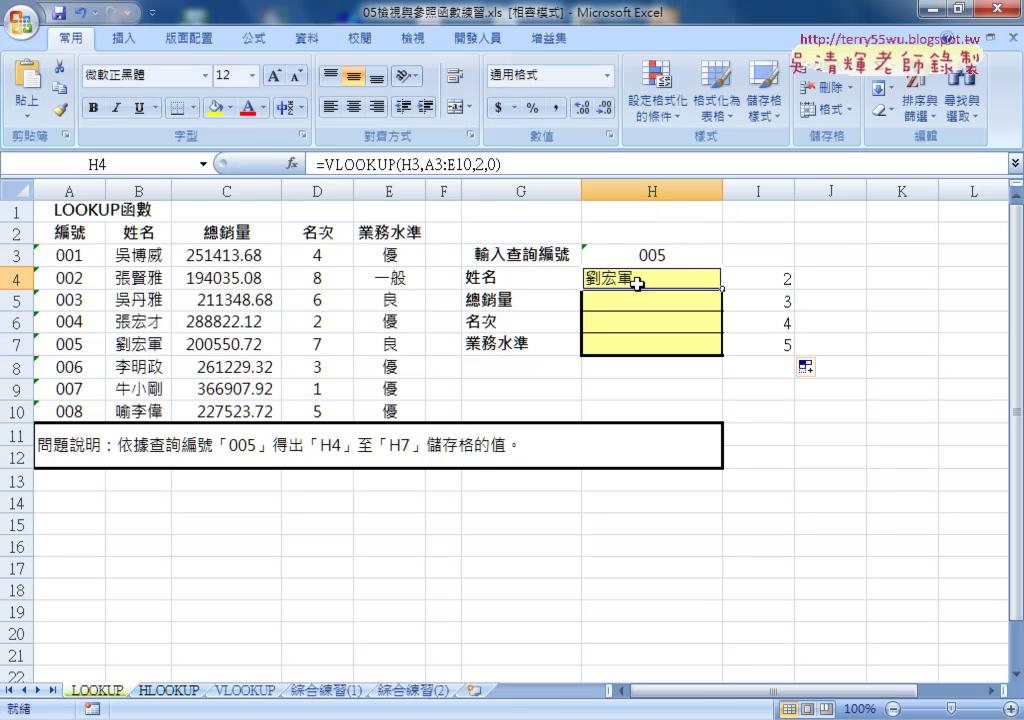
{"action": "left_click", "coordinate": [480, 163]}
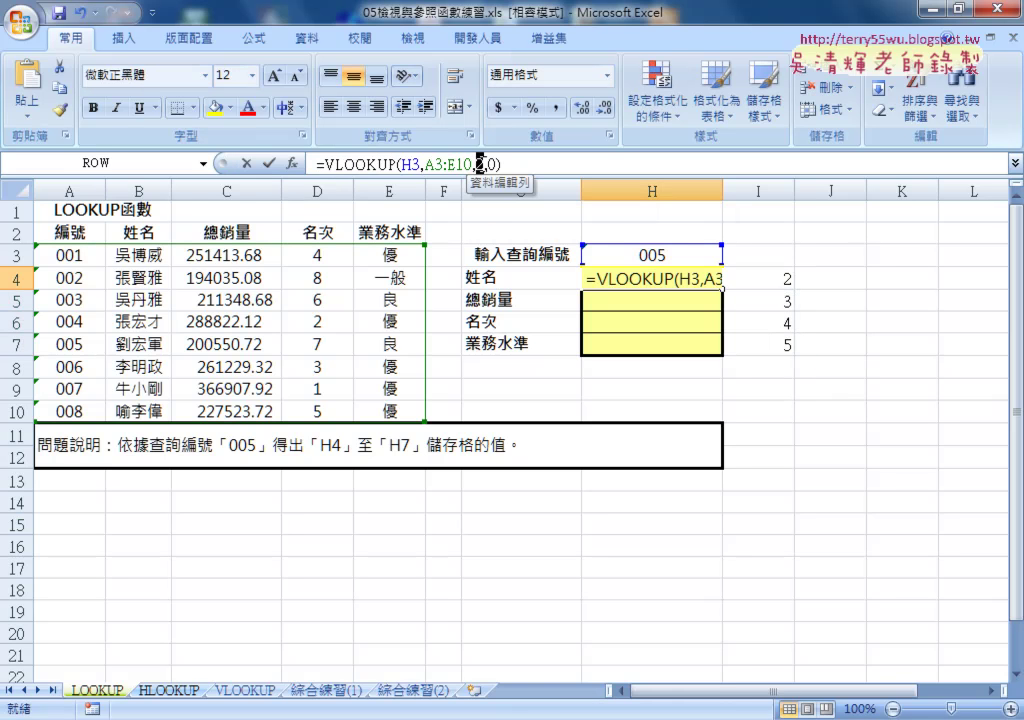
{"action": "type", "text": "4"}
{"action": "right_click", "coordinate": [481, 163]}
{"action": "left_click", "coordinate": [514, 224]}
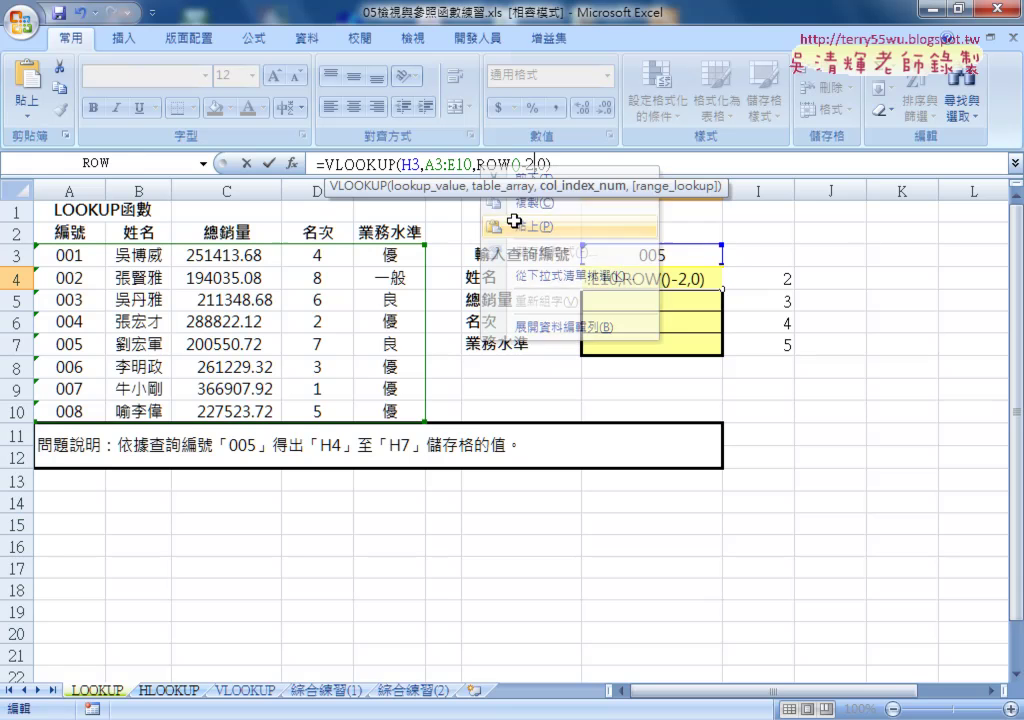
{"action": "left_click_drag", "start_coordinate": [534, 163], "coordinate": [478, 164]}
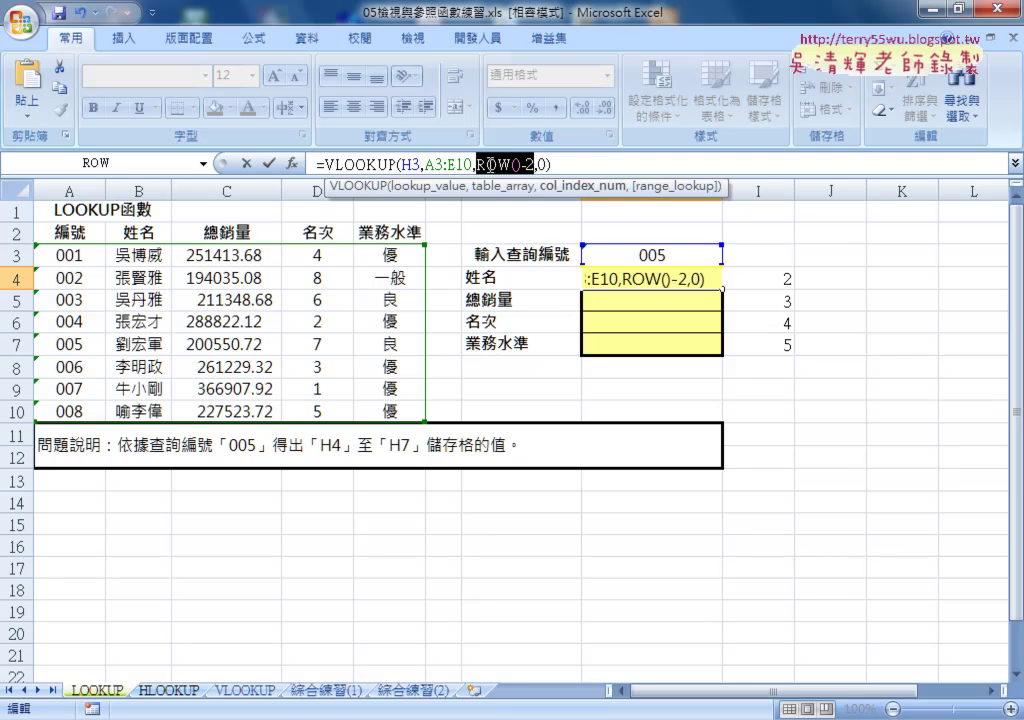
Change the table range A3:E10 to A$3:E$10 with F4.
{"action": "left_click_drag", "start_coordinate": [424, 164], "coordinate": [472, 164]}
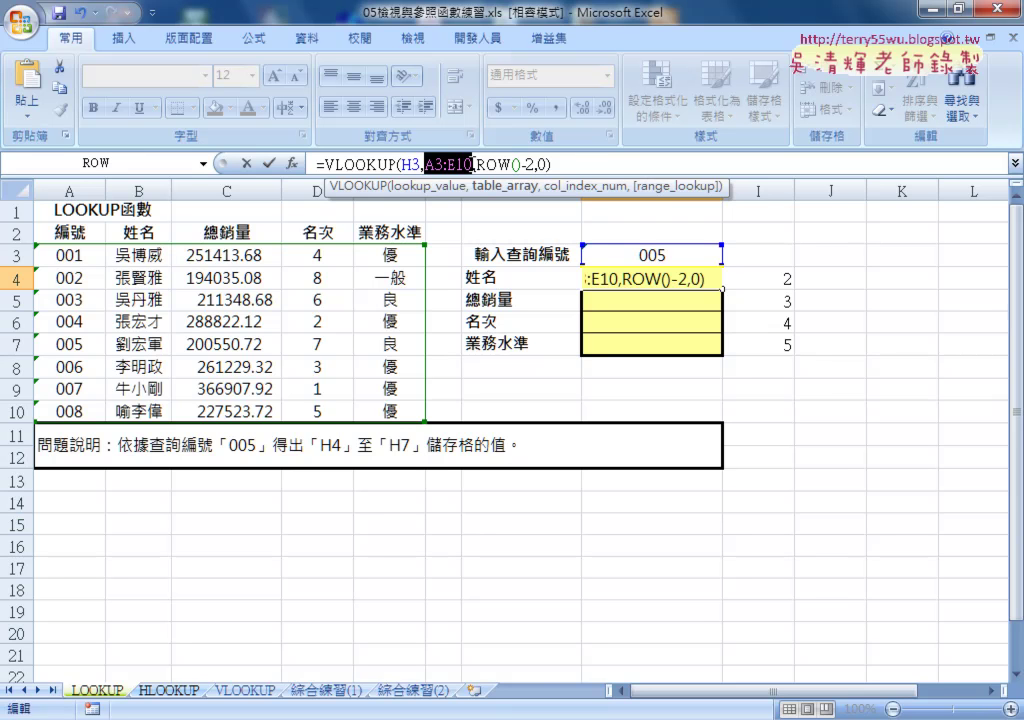
{"action": "key", "text": "F4"}
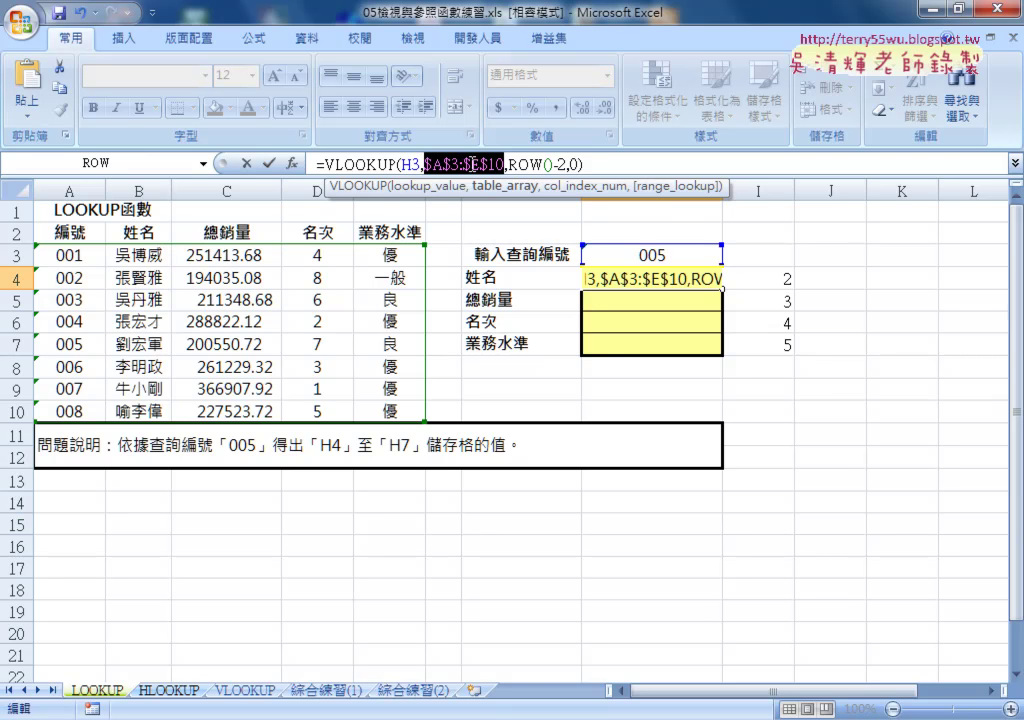
{"action": "key", "text": "F4"}
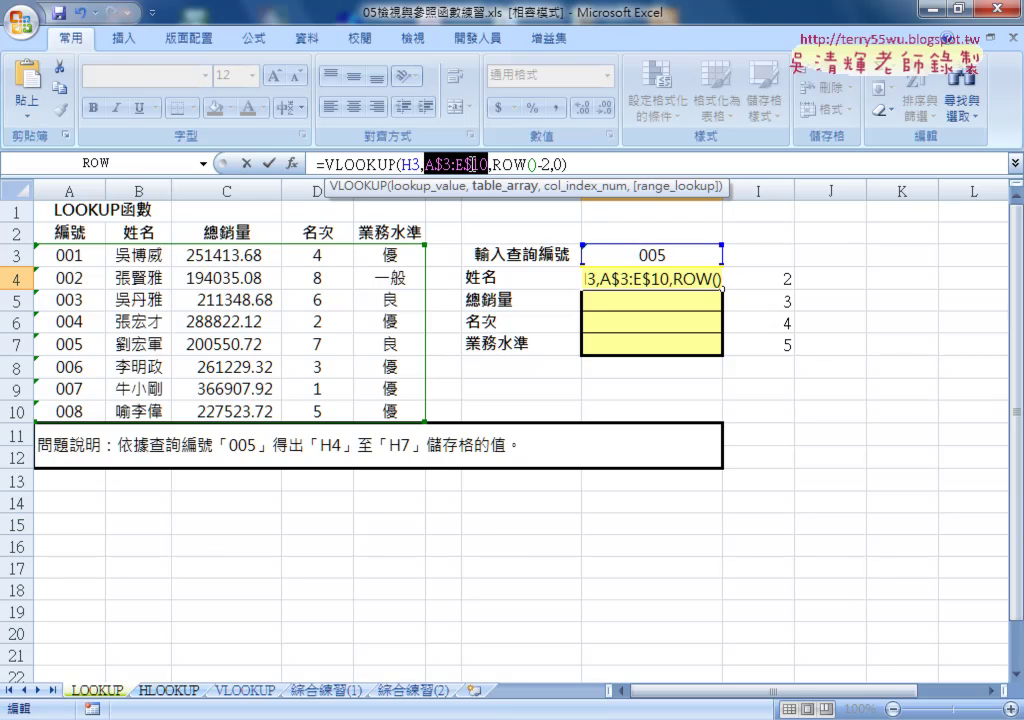
Commit =VLOOKUP(H3,A$3:E$10,ROW()-2,0) in H4 and copy it down to H7.
{"action": "left_click", "coordinate": [268, 163]}
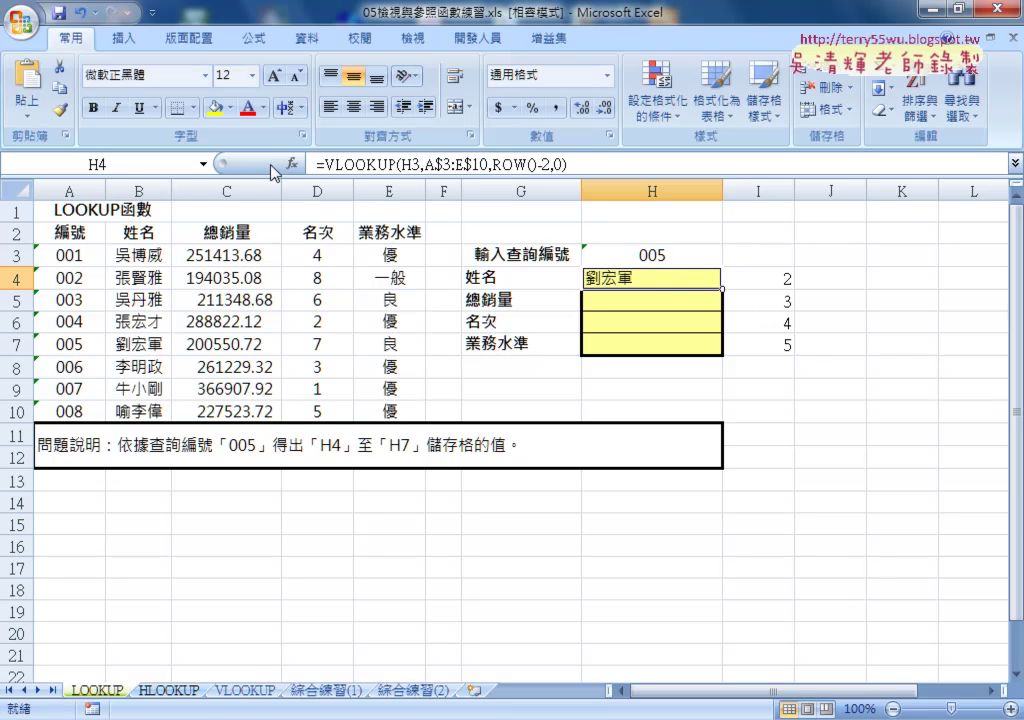
{"action": "left_click_drag", "start_coordinate": [721, 290], "coordinate": [717, 356]}
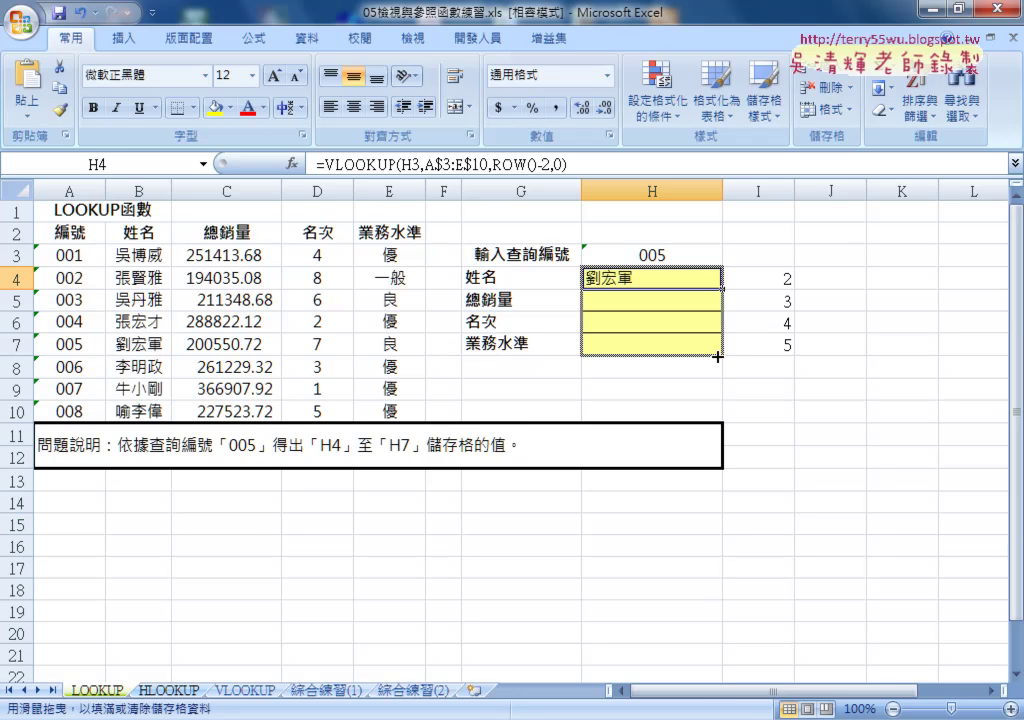
{"action": "left_click_drag", "start_coordinate": [717, 356], "coordinate": [716, 355]}
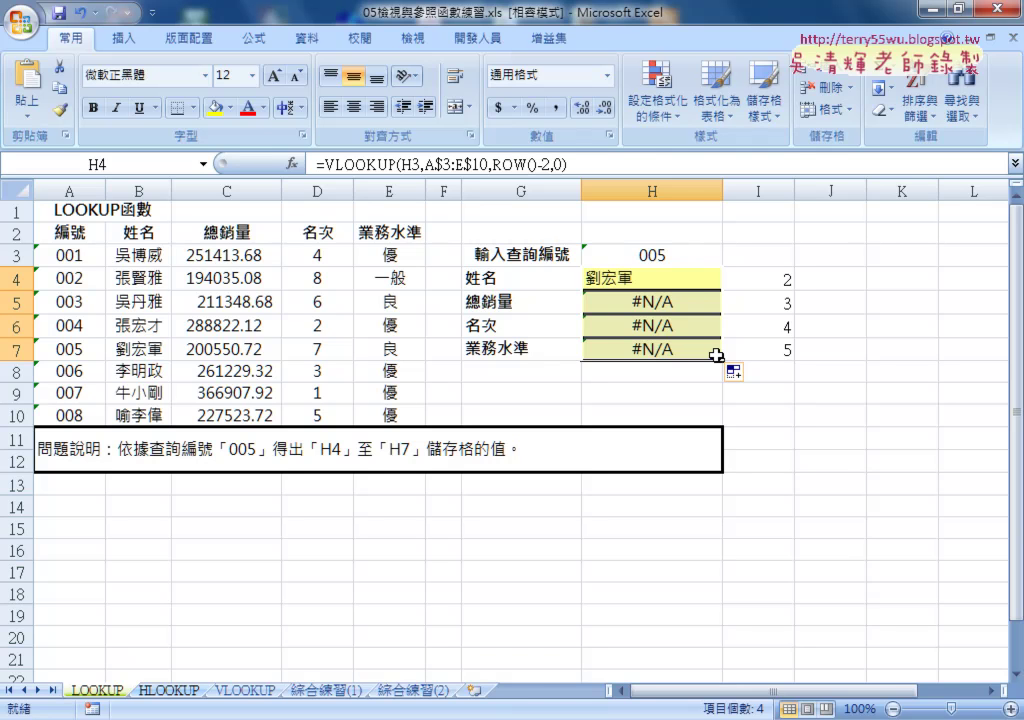
{"action": "left_click", "coordinate": [658, 279]}
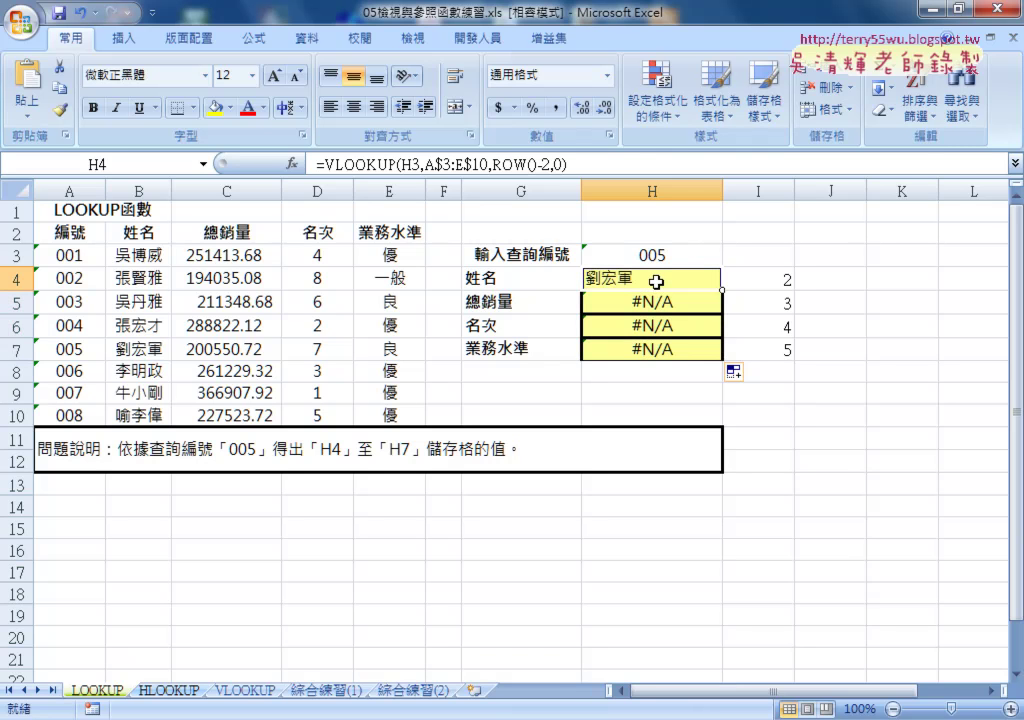
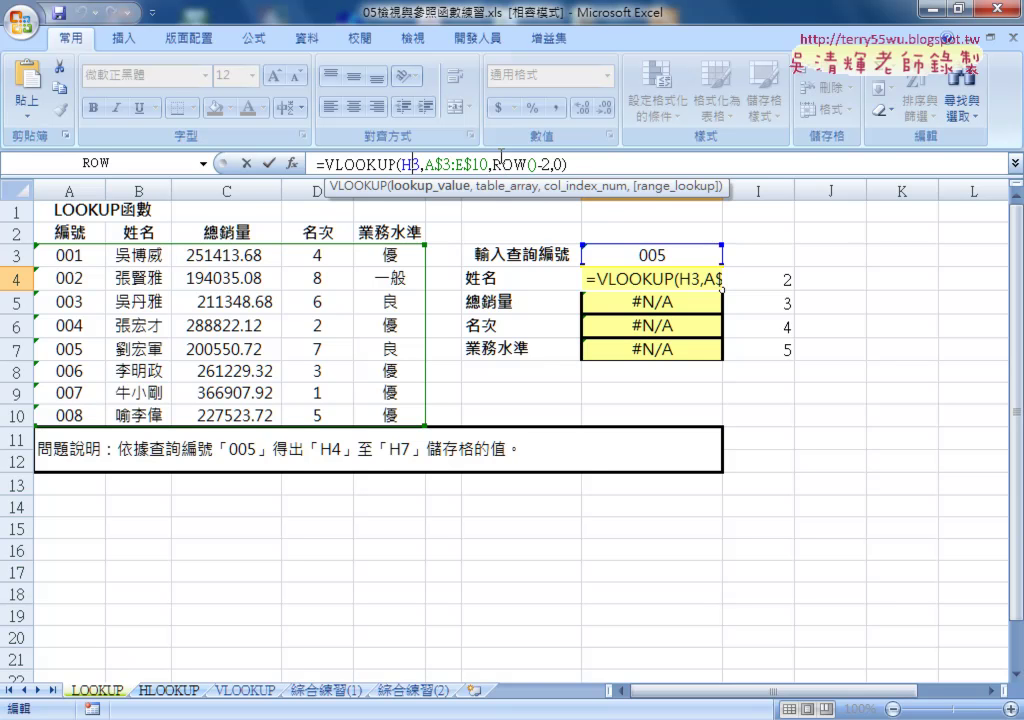
Lock the lookup ID as H$3 in the H4 VLOOKUP, fill it down to H7, and centre H4:H7.
{"action": "left_click", "coordinate": [412, 162]}
{"action": "type", "text": "$"}
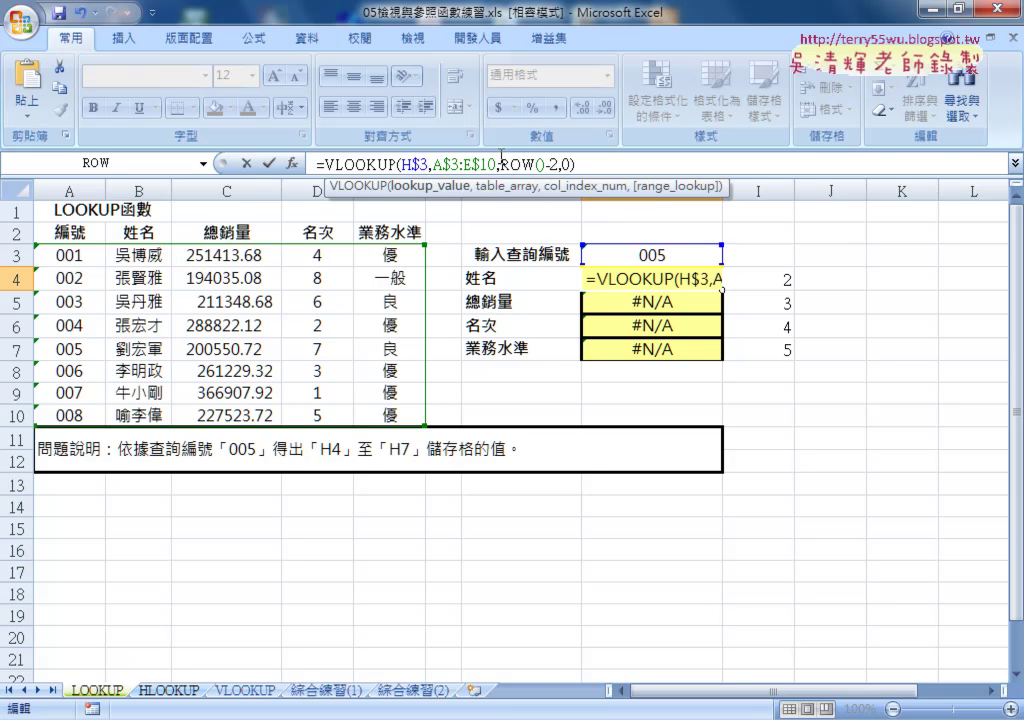
{"action": "left_click", "coordinate": [268, 162]}
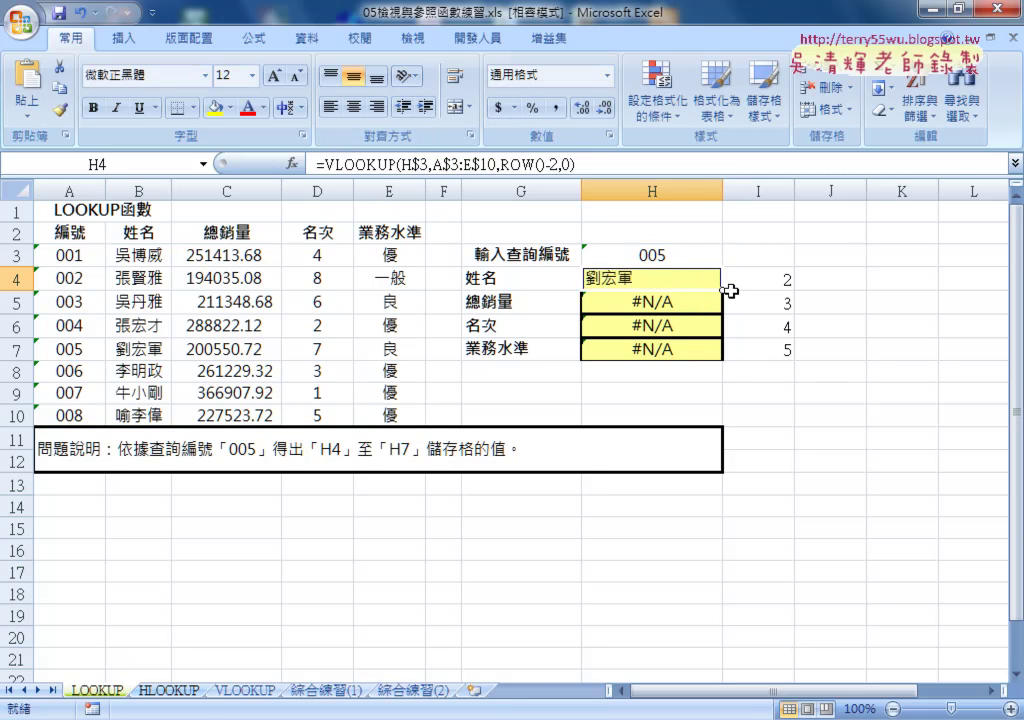
{"action": "left_click_drag", "start_coordinate": [722, 290], "coordinate": [724, 357]}
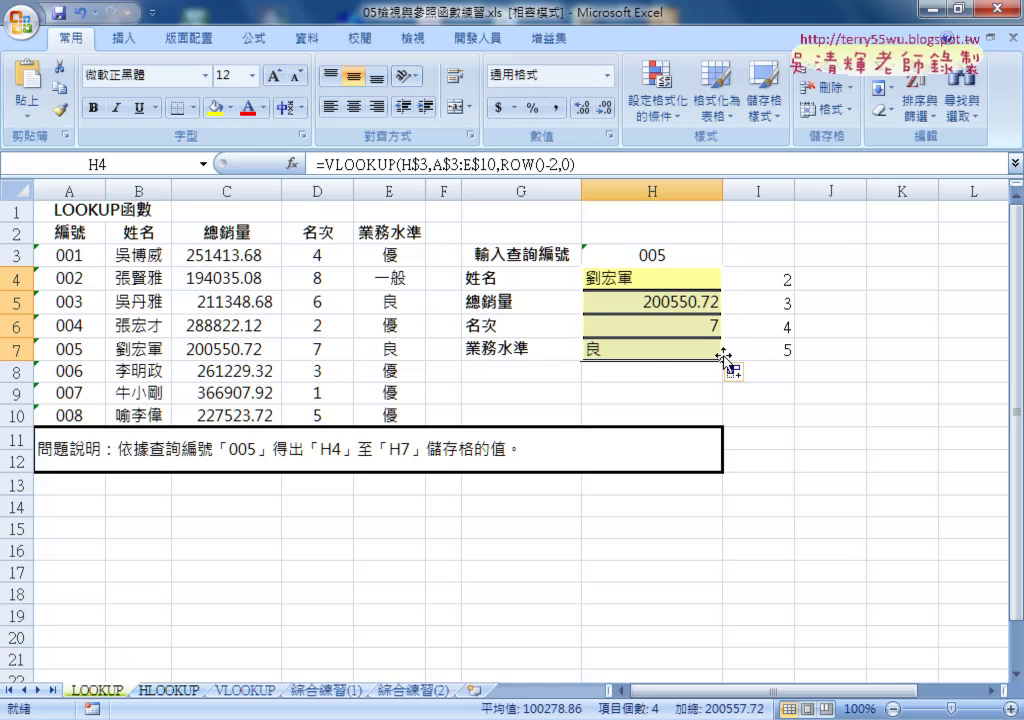
{"action": "left_click", "coordinate": [355, 108]}
Change the lookup ID in H3 to 004.
{"action": "double_click", "coordinate": [663, 256]}
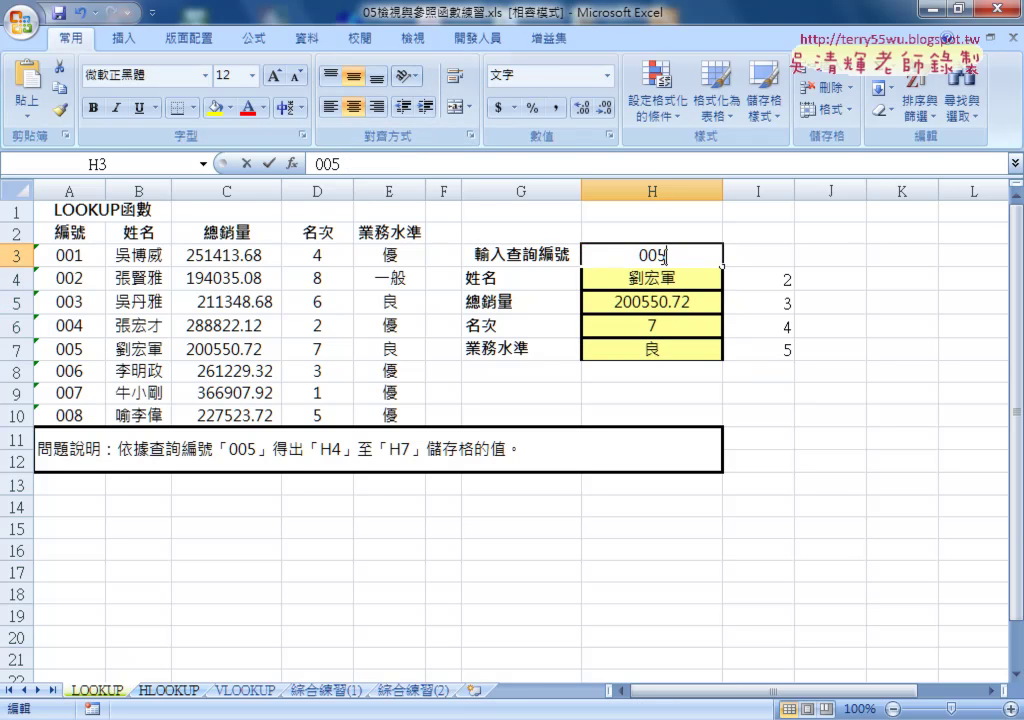
{"action": "left_click_drag", "start_coordinate": [657, 256], "coordinate": [675, 250]}
{"action": "type", "text": "4"}
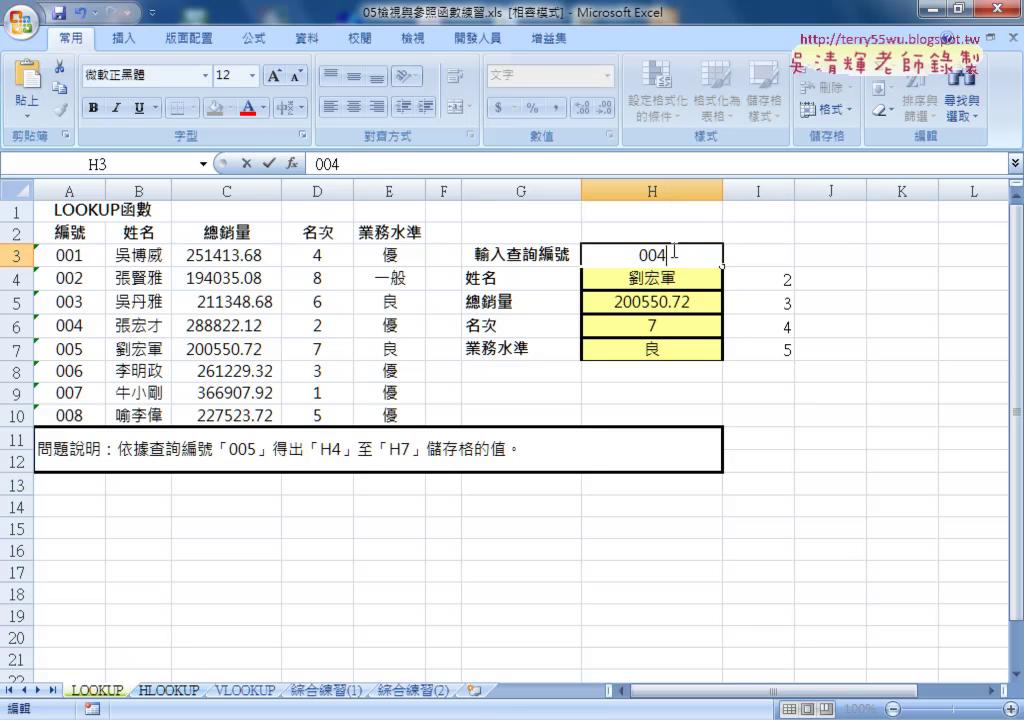
{"action": "key", "text": "Return"}
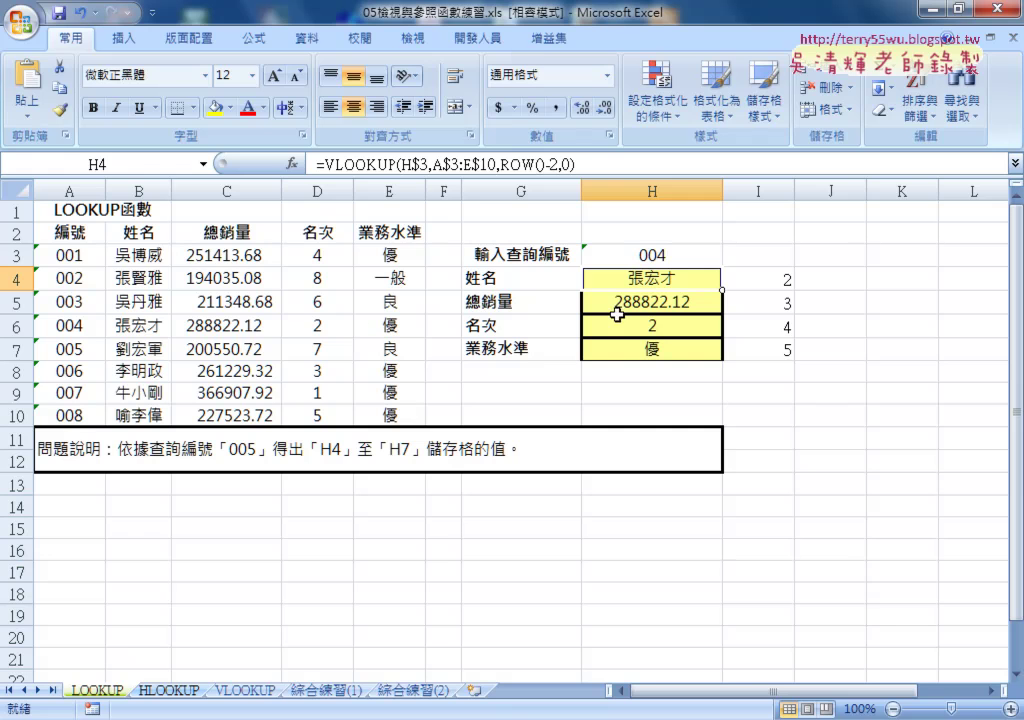
Change the lookup ID in H3 to 009, leaving H4:H7 at #N/A.
{"action": "double_click", "coordinate": [660, 256]}
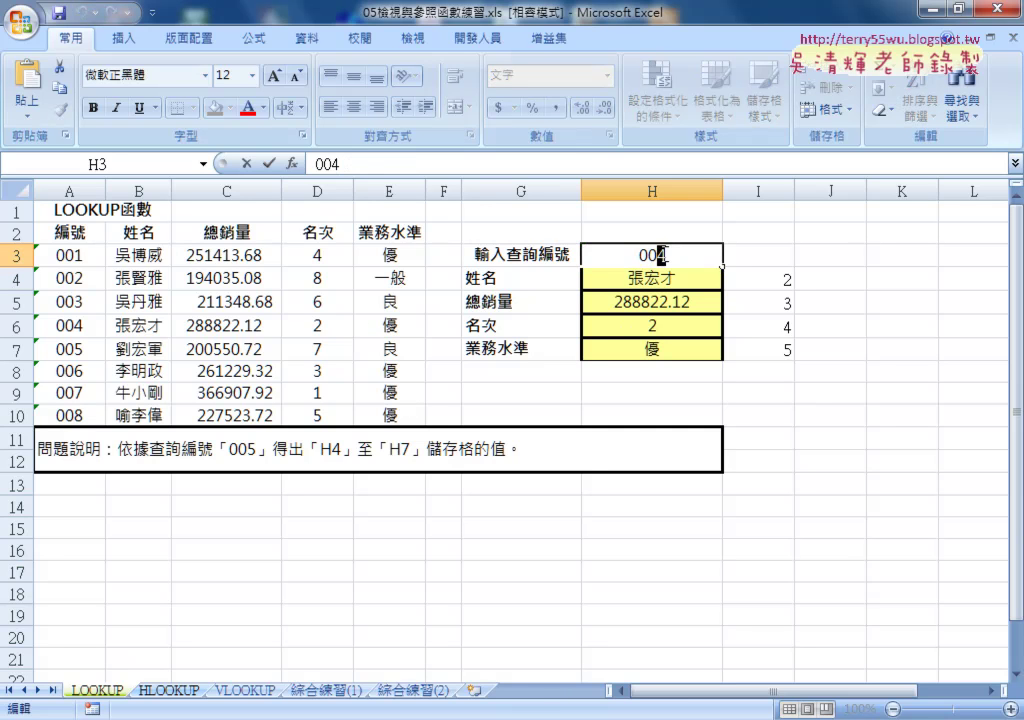
{"action": "left_click", "coordinate": [679, 277]}
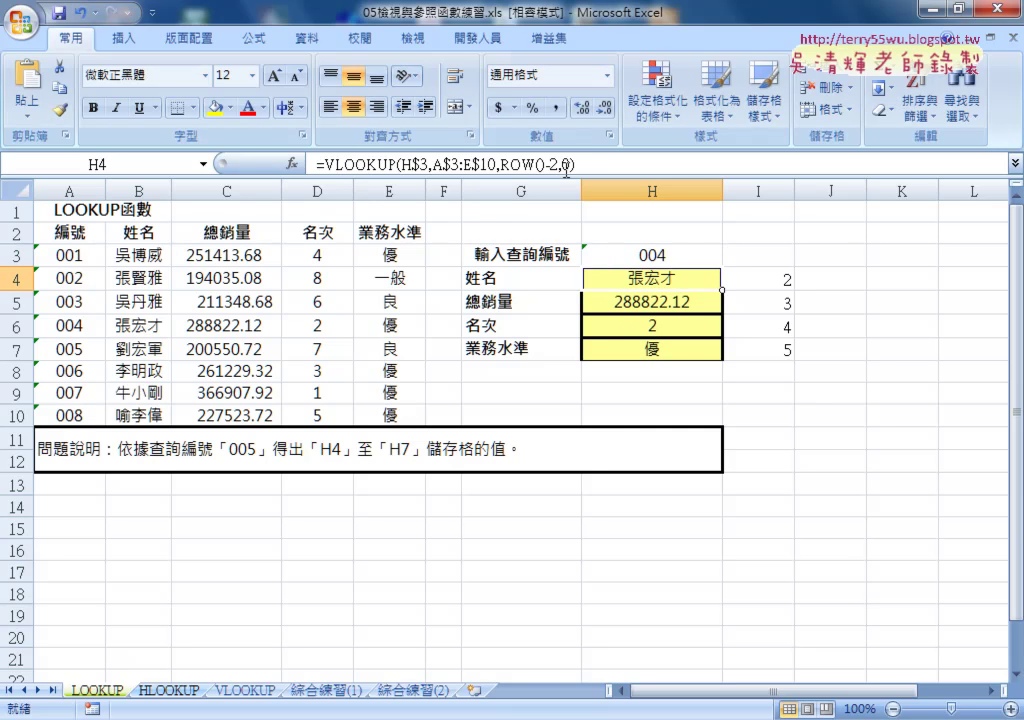
{"action": "double_click", "coordinate": [655, 256]}
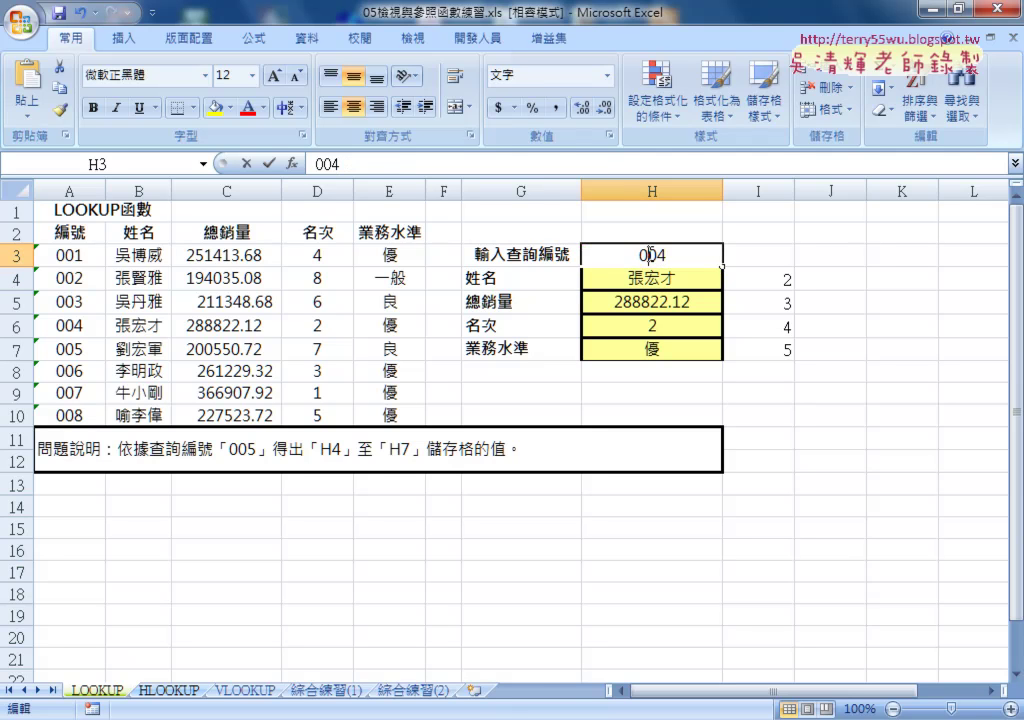
{"action": "left_click_drag", "start_coordinate": [658, 256], "coordinate": [672, 256]}
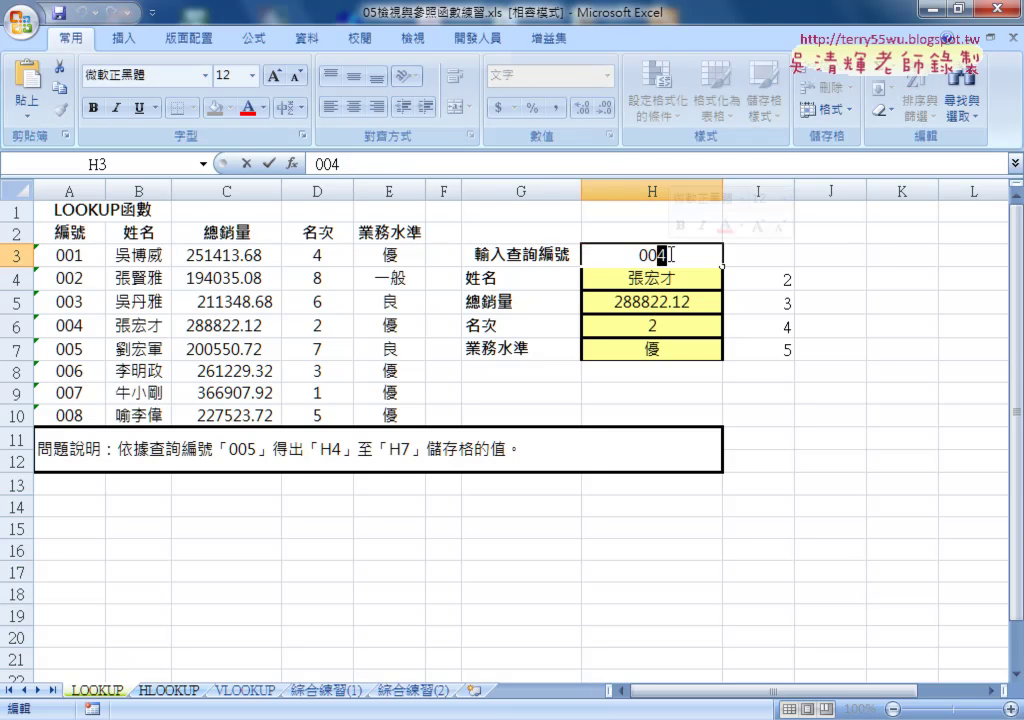
{"action": "type", "text": "9"}
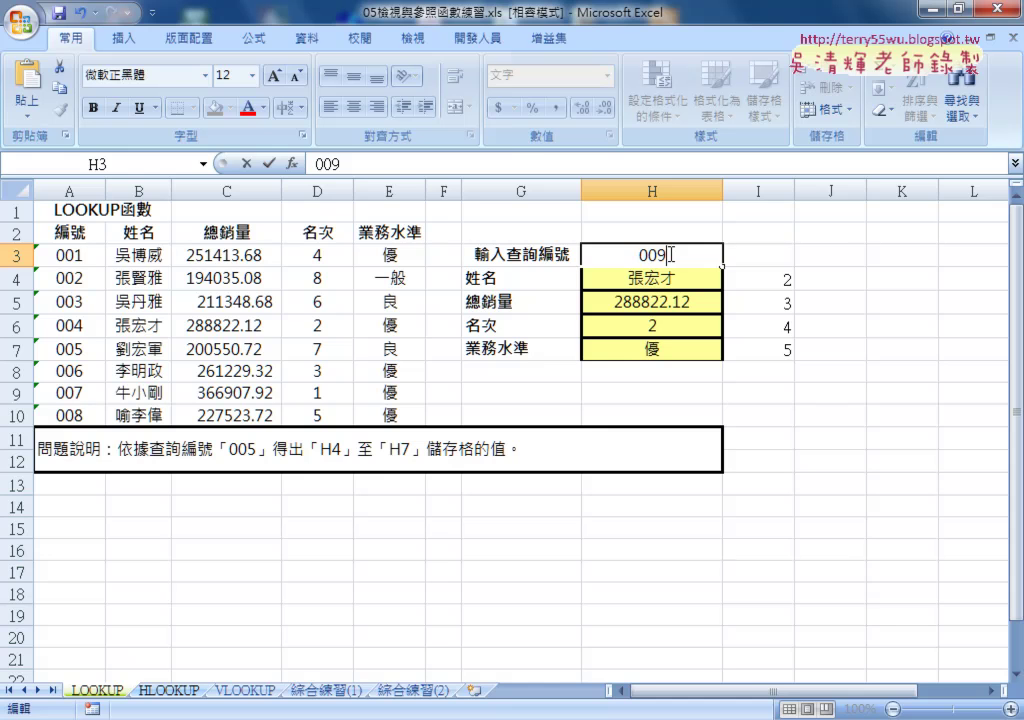
{"action": "key", "text": "Return"}
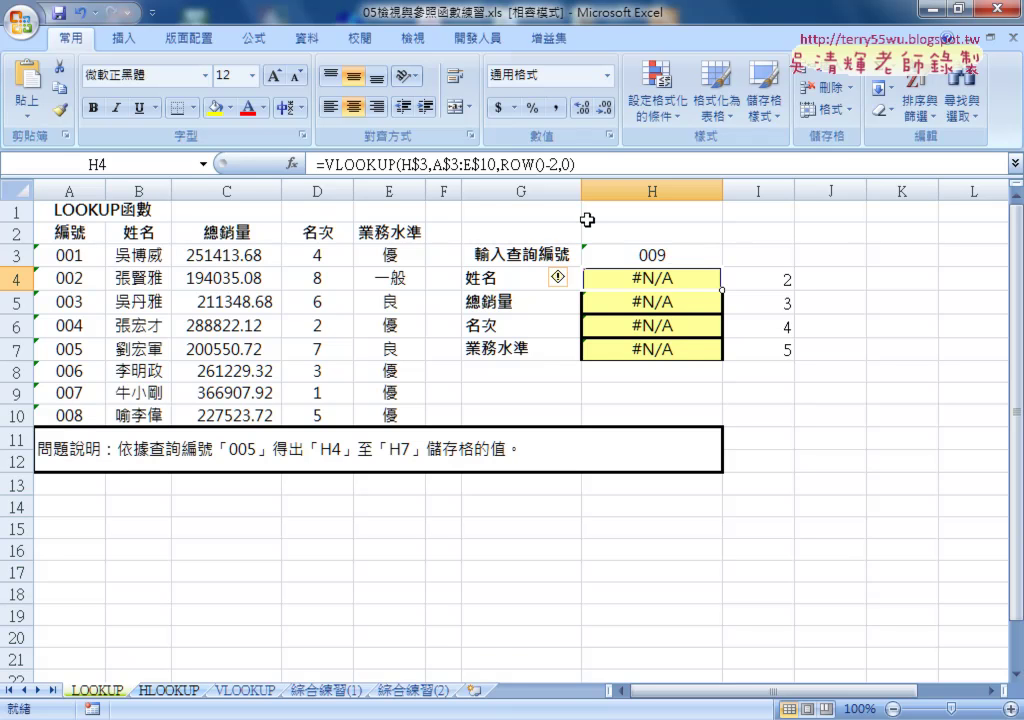
Change H4's VLOOKUP match argument from 0 to 1 and fill it down to H7.
{"action": "left_click", "coordinate": [660, 256]}
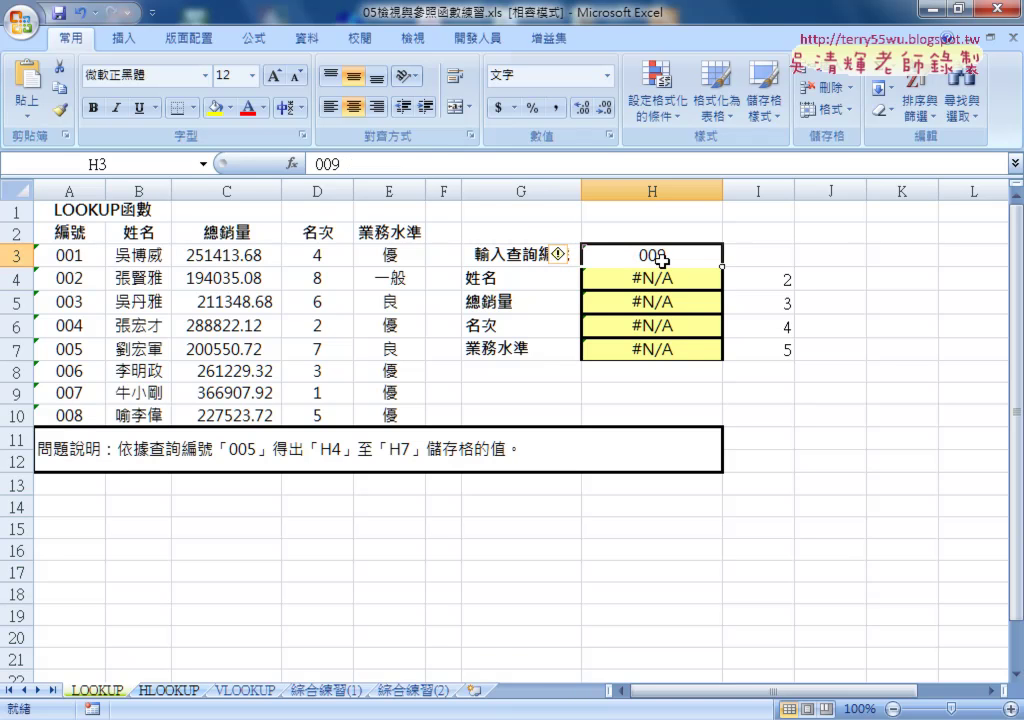
{"action": "left_click", "coordinate": [676, 270]}
{"action": "left_click", "coordinate": [672, 259]}
{"action": "left_click", "coordinate": [666, 282]}
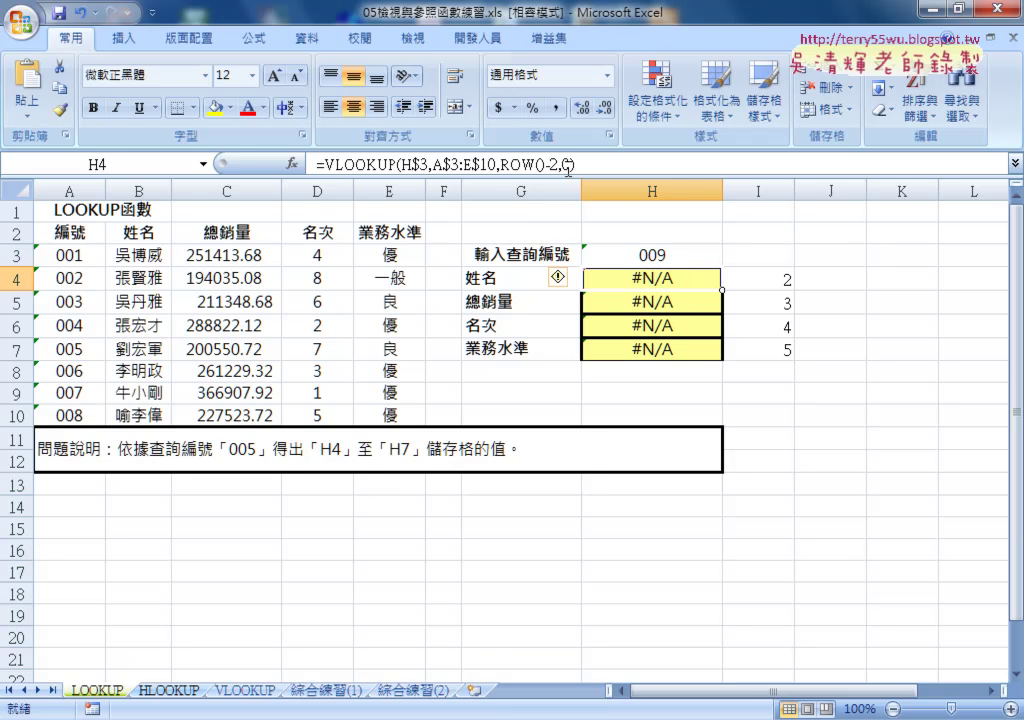
{"action": "double_click", "coordinate": [567, 165]}
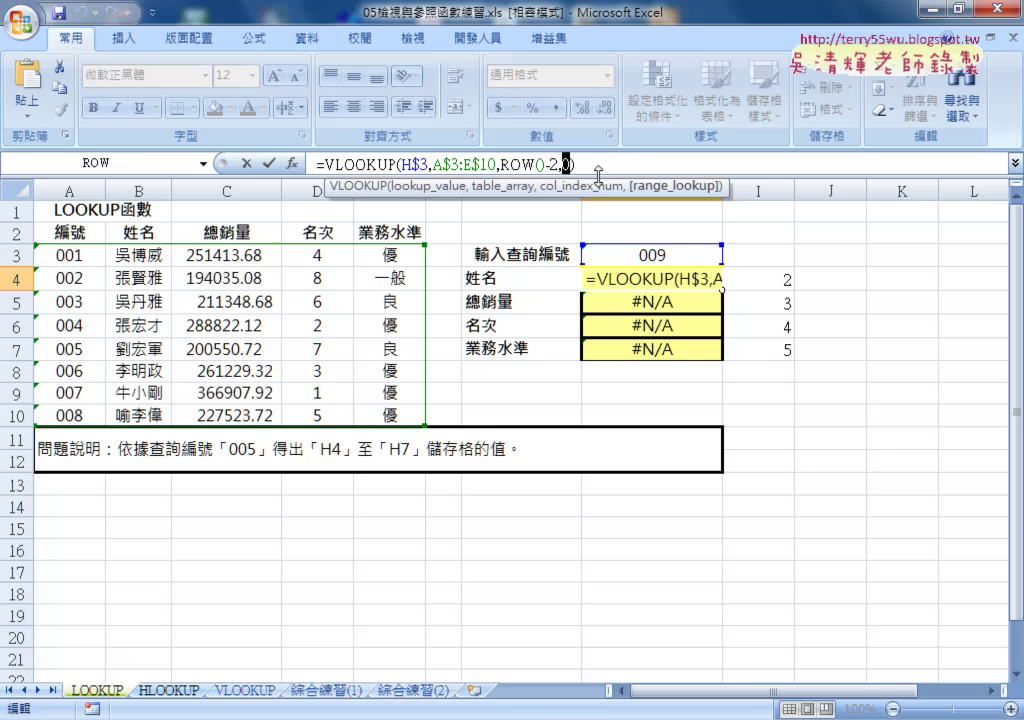
{"action": "type", "text": "1"}
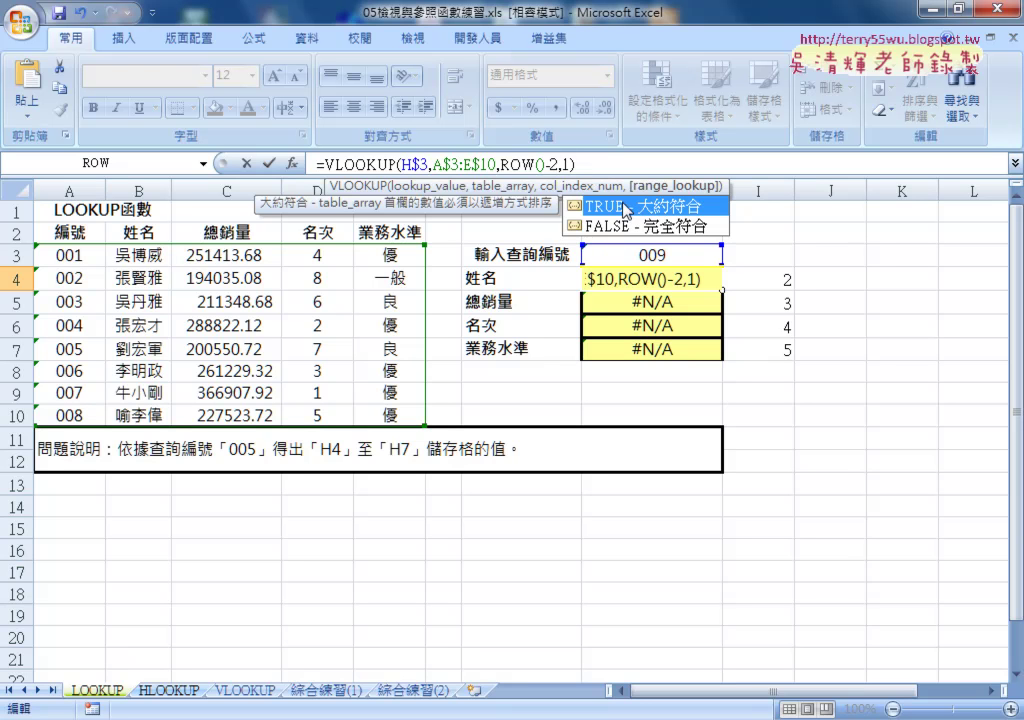
{"action": "left_click", "coordinate": [268, 163]}
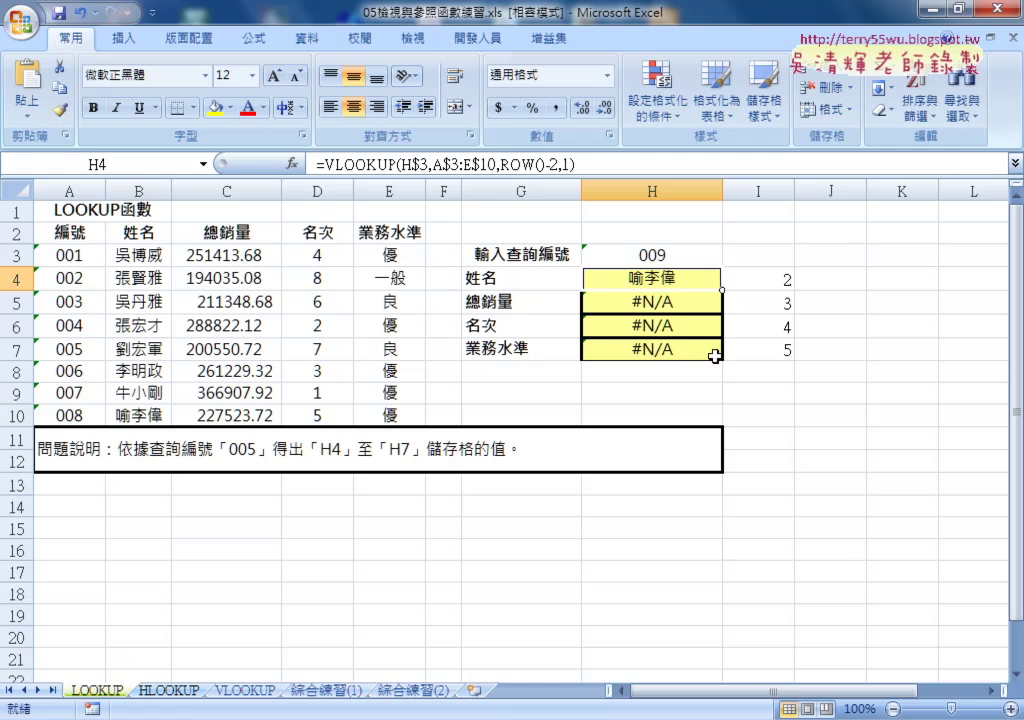
{"action": "left_click_drag", "start_coordinate": [722, 291], "coordinate": [724, 355]}
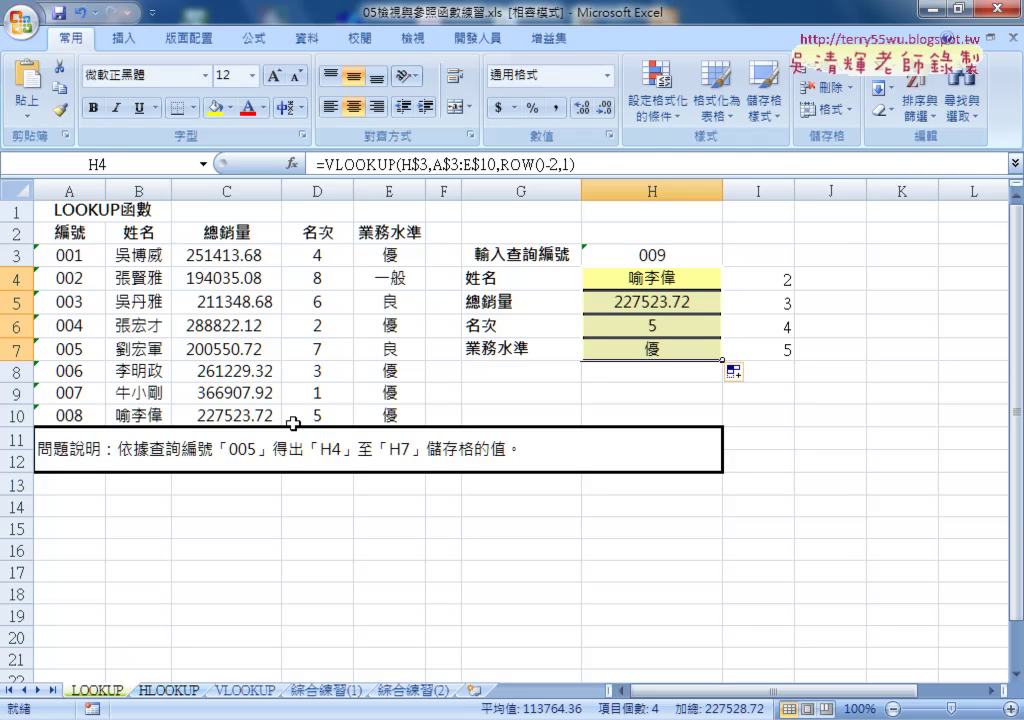
Review the ID column A2:A10 and the H4 formula, then close 05檢視與參照函數練習.xls.
{"action": "left_click_drag", "start_coordinate": [142, 418], "coordinate": [372, 419]}
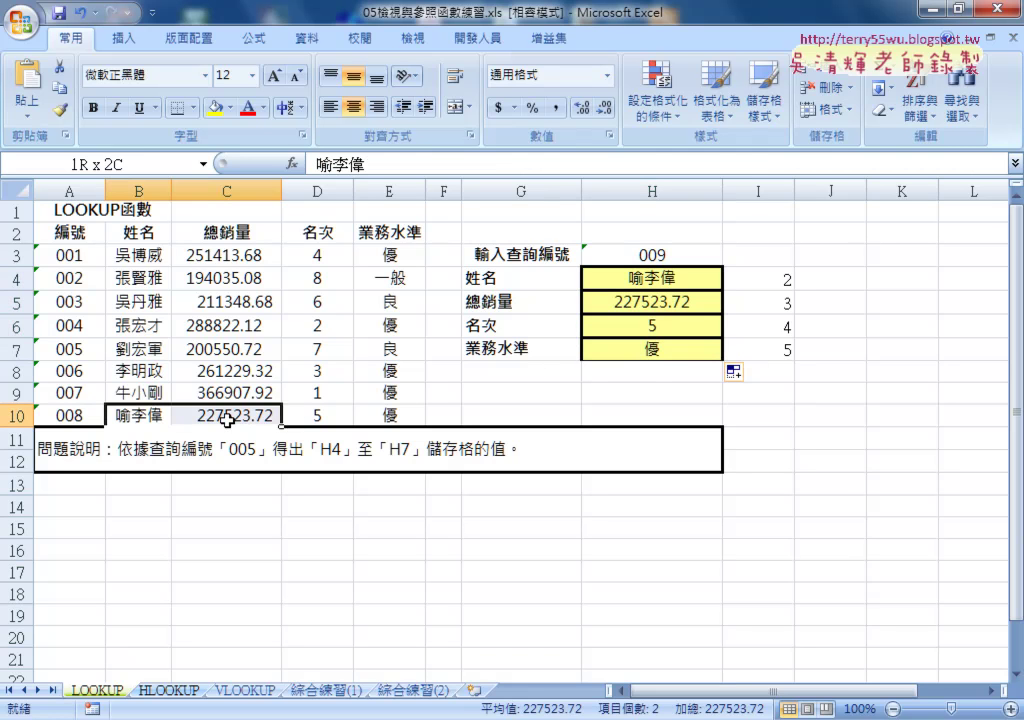
{"action": "left_click", "coordinate": [75, 418]}
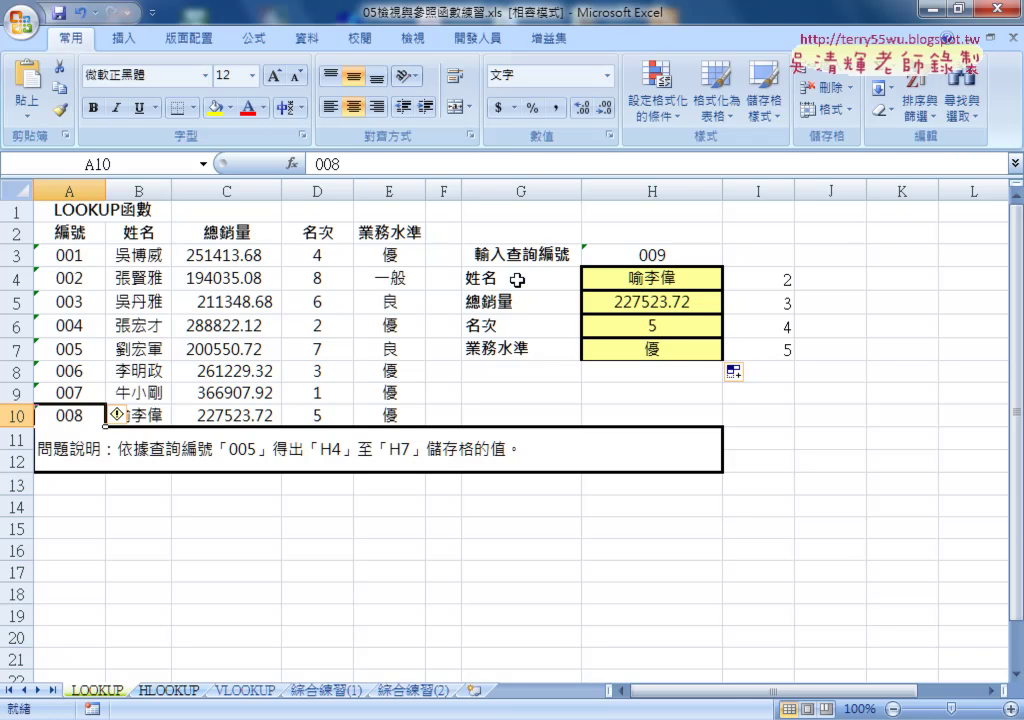
{"action": "left_click", "coordinate": [660, 281]}
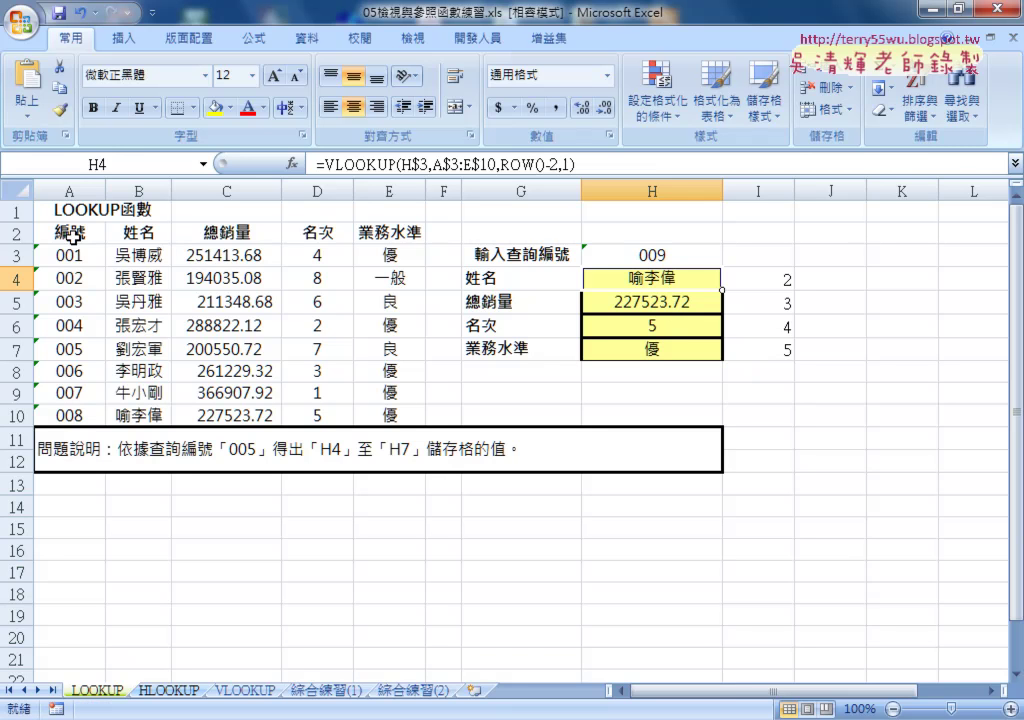
{"action": "left_click_drag", "start_coordinate": [66, 232], "coordinate": [78, 410]}
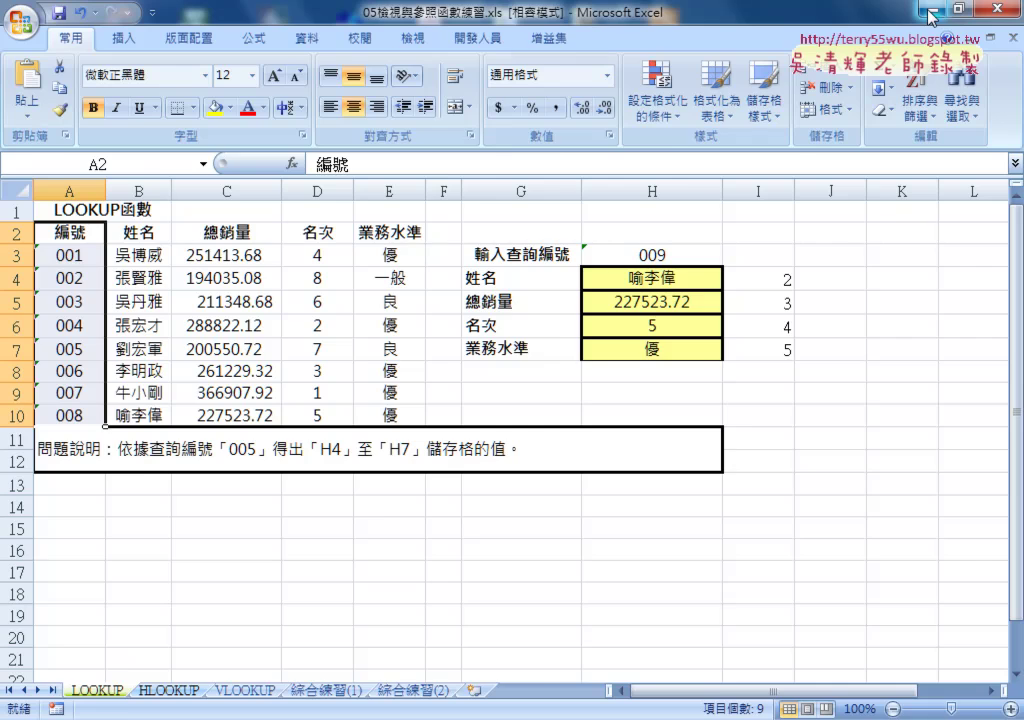
{"action": "left_click", "coordinate": [1001, 9]}
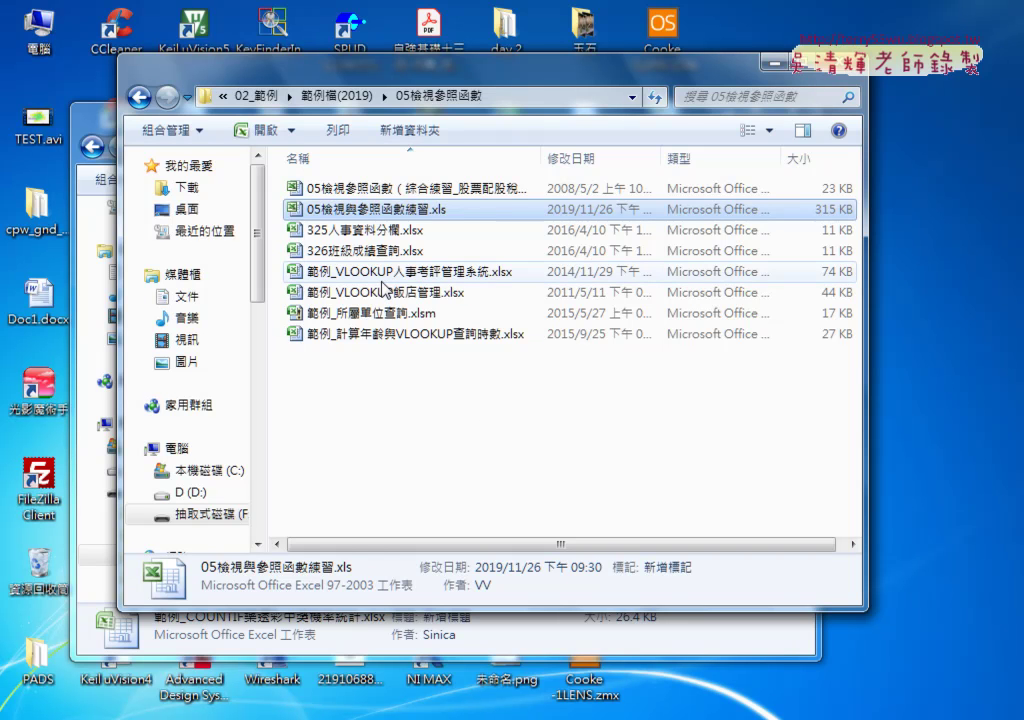
Select the 325人事資料分欄.xlsx workbook in the Explorer file list.
{"action": "left_click", "coordinate": [377, 238]}
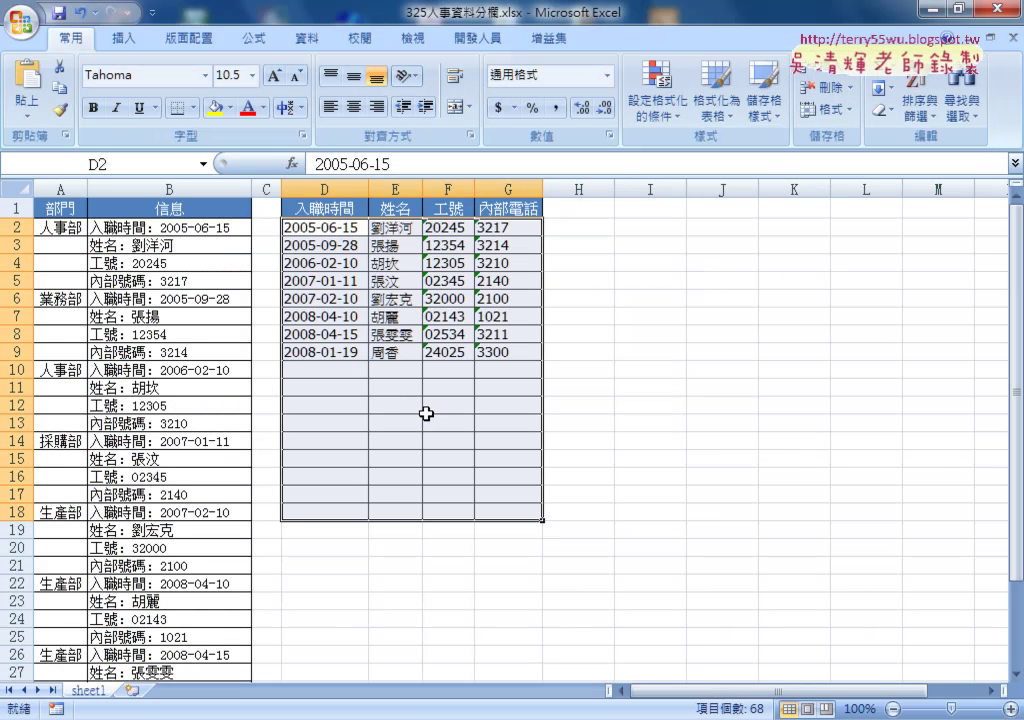
{"action": "left_click", "coordinate": [427, 420]}
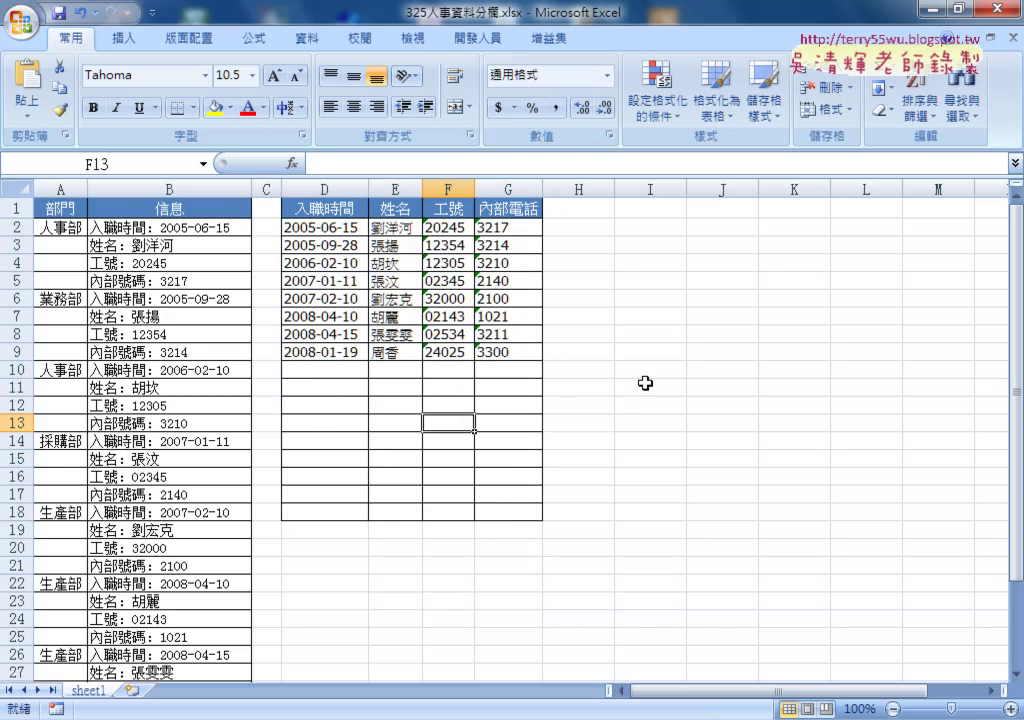
{"action": "mouse_move", "coordinate": [327, 226]}
{"action": "left_mouse_down"}
{"action": "mouse_move", "coordinate": [330, 240]}
{"action": "mouse_move", "coordinate": [500, 350]}
{"action": "left_mouse_up"}
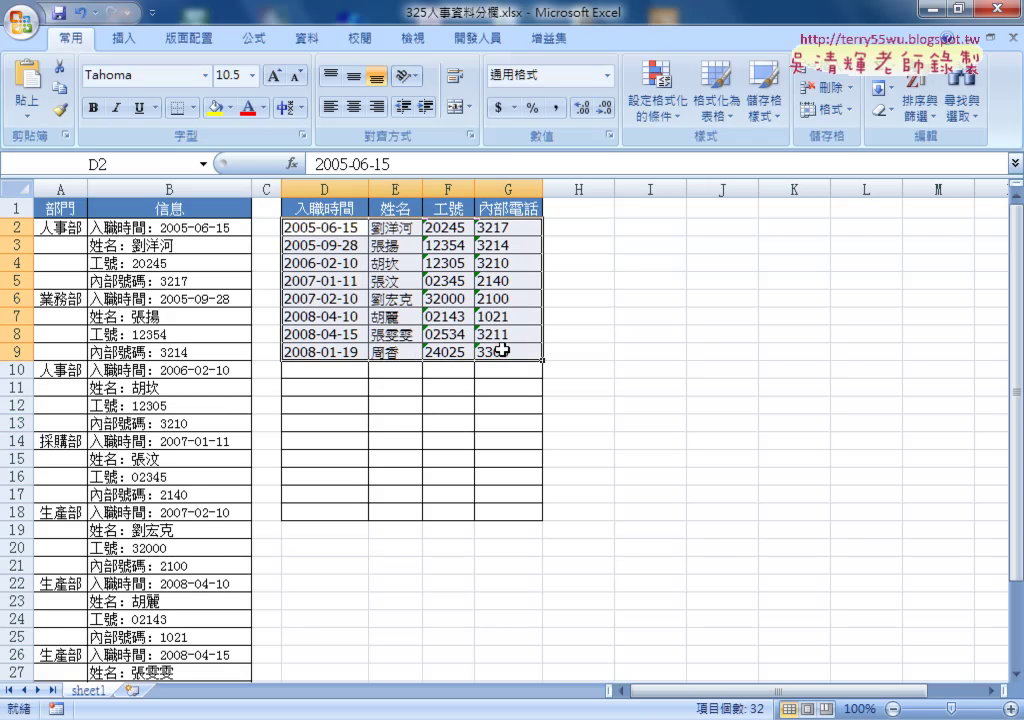
{"action": "left_click", "coordinate": [181, 184]}
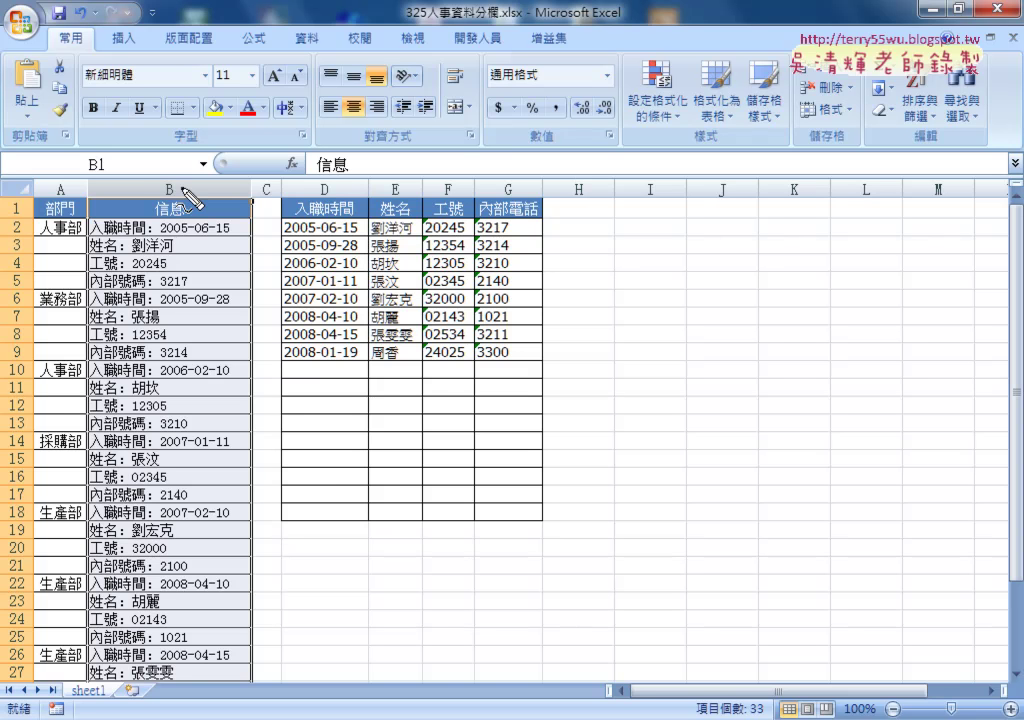
{"action": "left_click", "coordinate": [162, 184]}
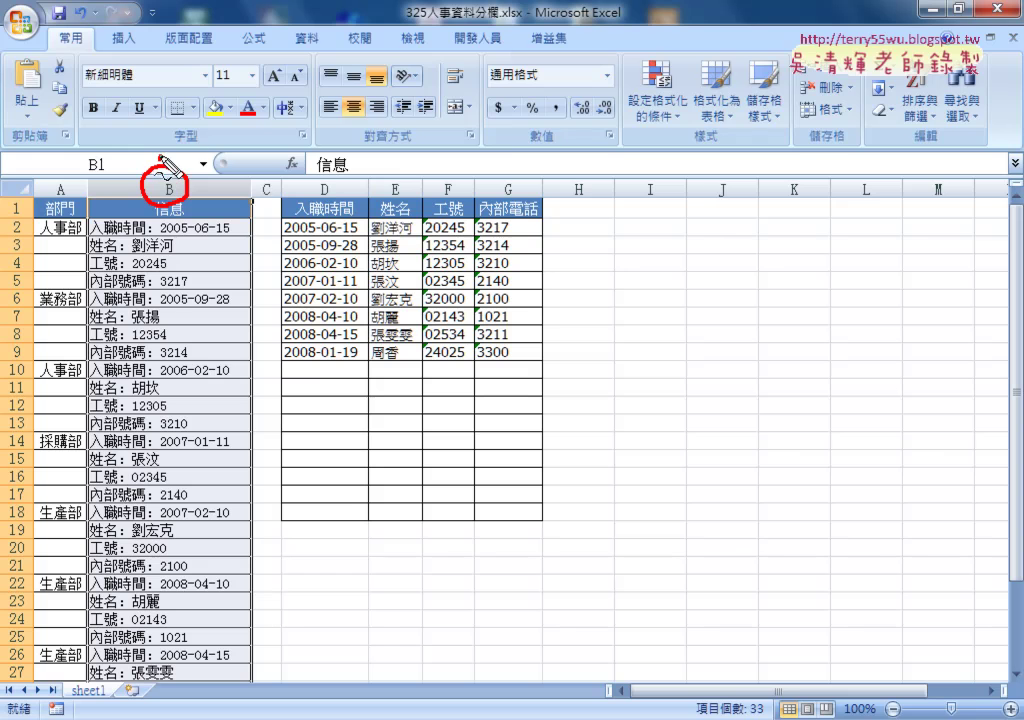
{"action": "left_click_drag", "start_coordinate": [163, 172], "coordinate": [397, 157]}
{"action": "mouse_move", "coordinate": [277, 211]}
{"action": "left_mouse_down"}
{"action": "mouse_move", "coordinate": [285, 350]}
{"action": "mouse_move", "coordinate": [521, 300]}
{"action": "mouse_move", "coordinate": [305, 362]}
{"action": "left_mouse_up"}
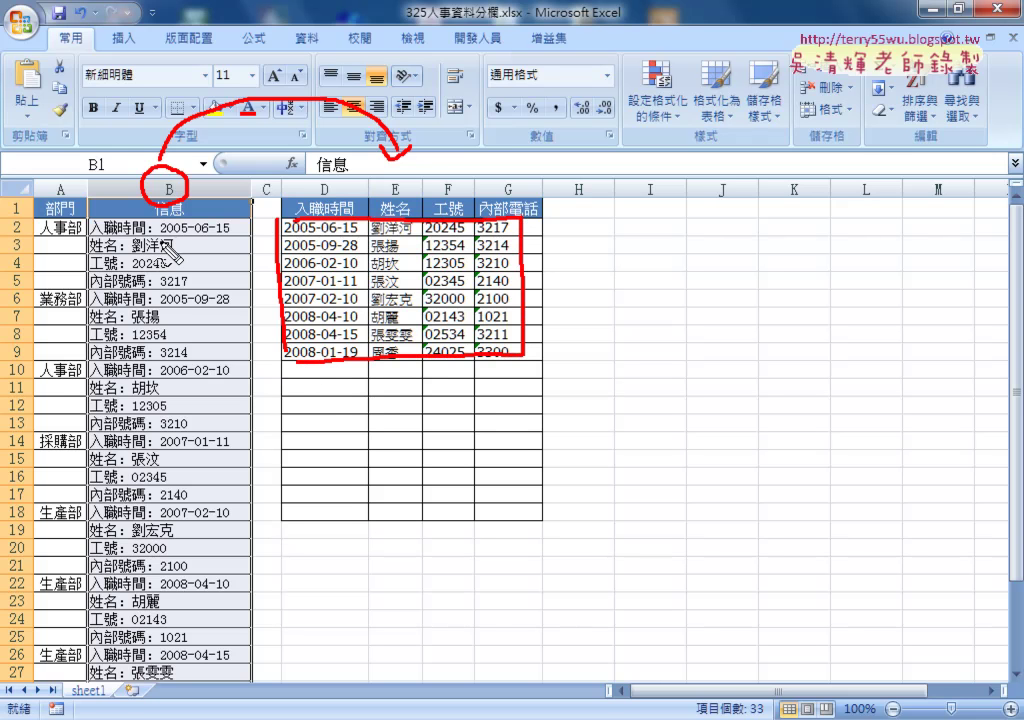
{"action": "left_click_drag", "start_coordinate": [90, 238], "coordinate": [190, 287]}
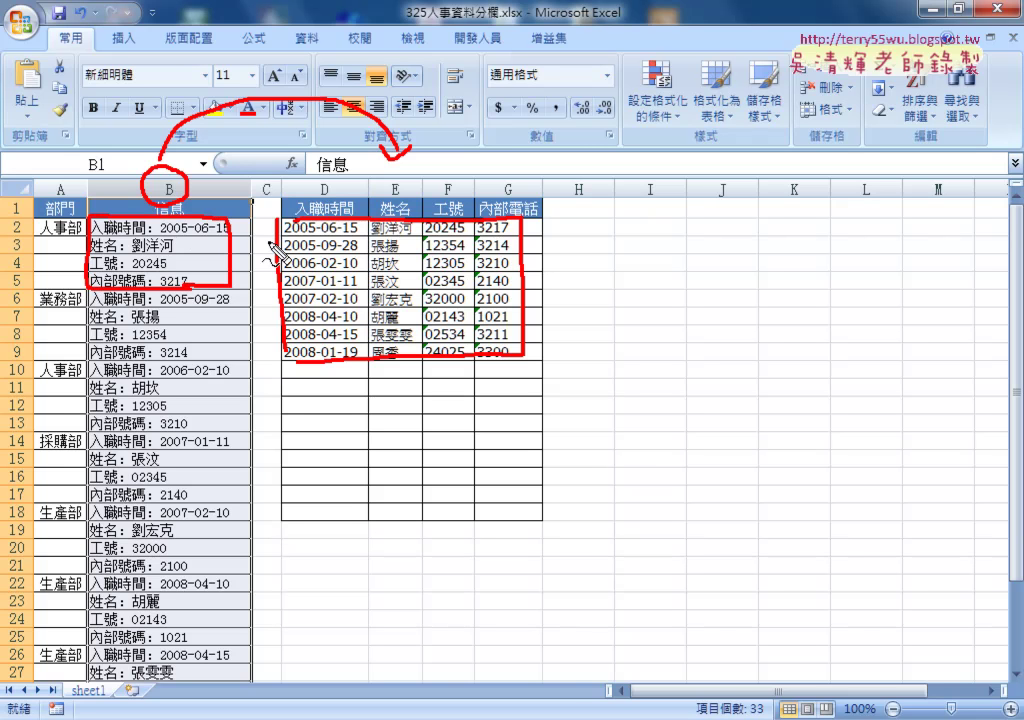
{"action": "mouse_move", "coordinate": [272, 252]}
{"action": "left_mouse_down"}
{"action": "mouse_move", "coordinate": [527, 232]}
{"action": "mouse_move", "coordinate": [272, 229]}
{"action": "left_mouse_up"}
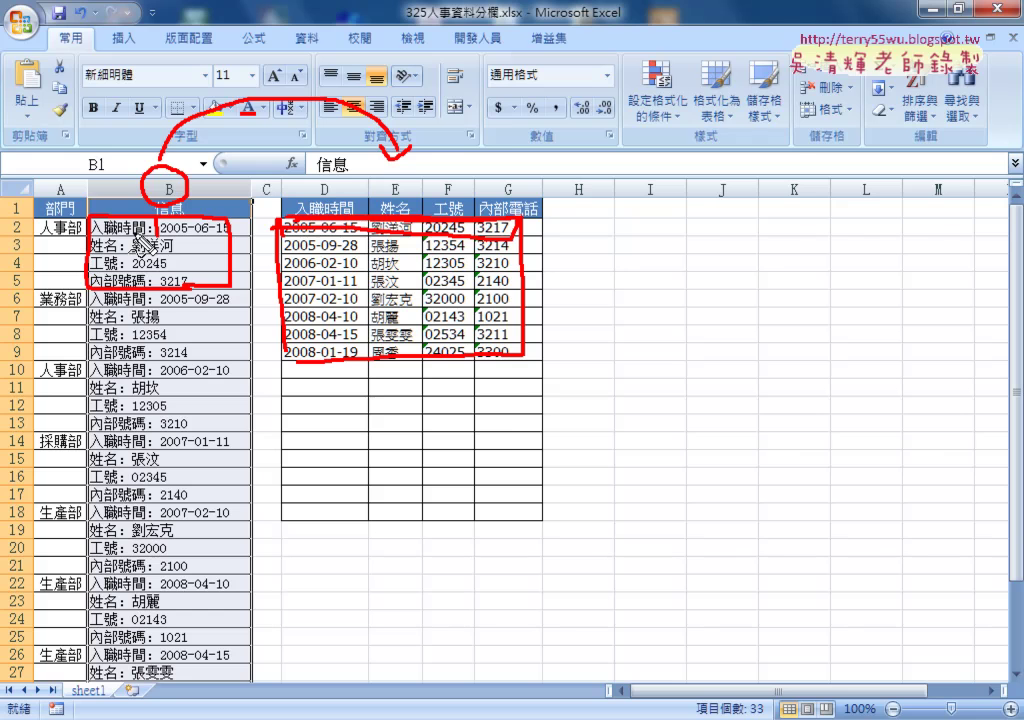
{"action": "key", "text": "Escape"}
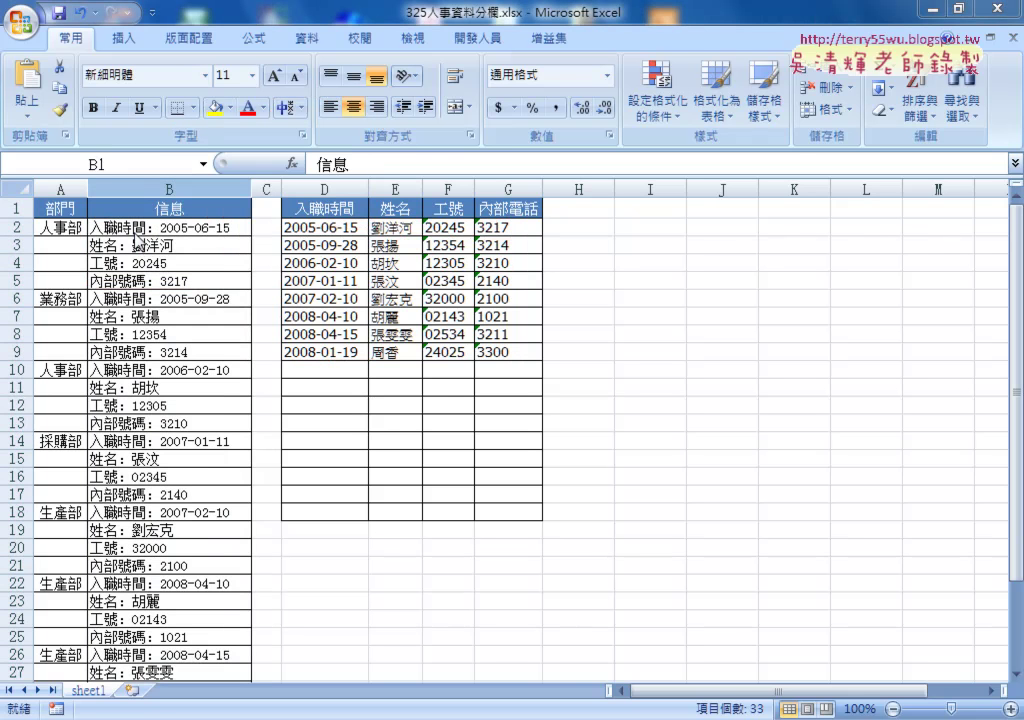
Delete the sample split-out records in D2:G9.
{"action": "left_click", "coordinate": [327, 228]}
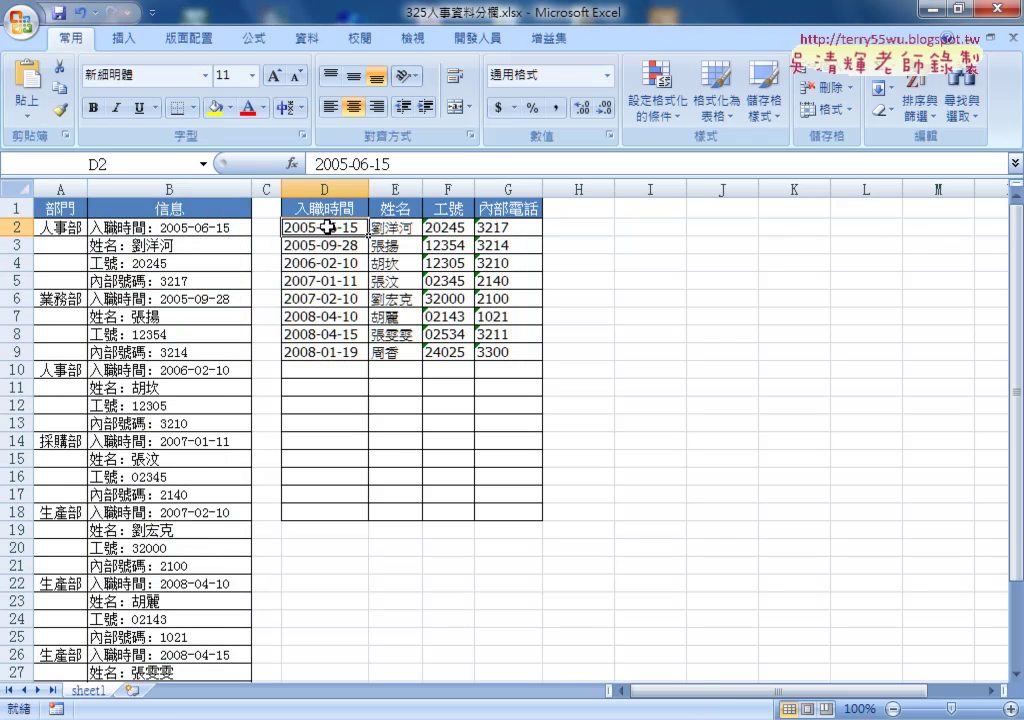
{"action": "left_click_drag", "start_coordinate": [327, 228], "coordinate": [500, 352]}
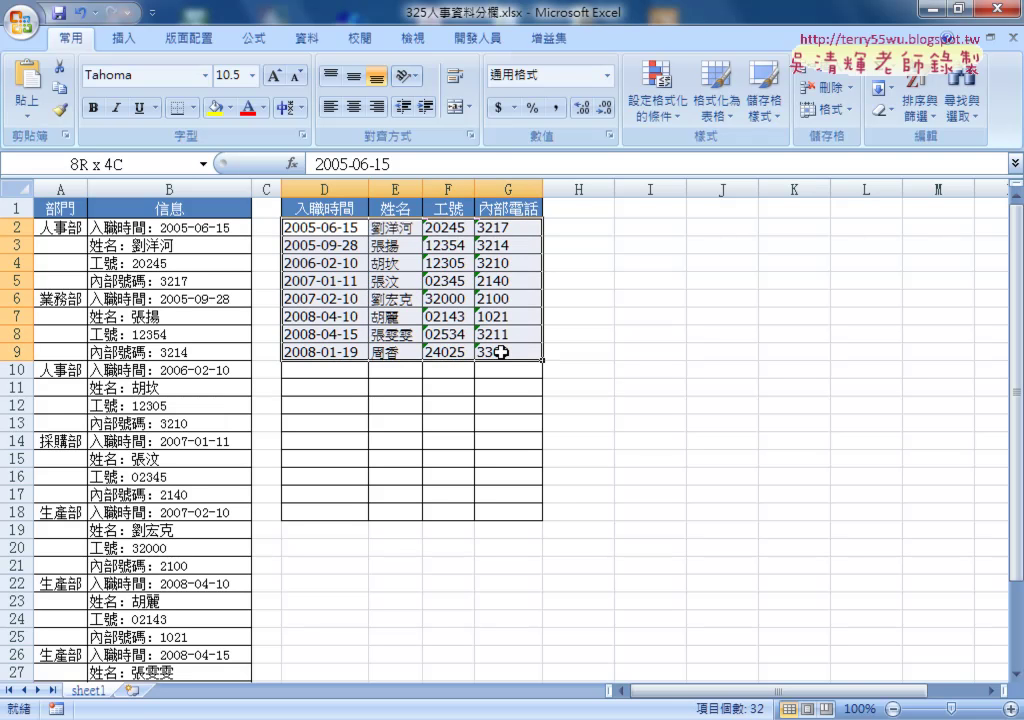
{"action": "key", "text": "Delete"}
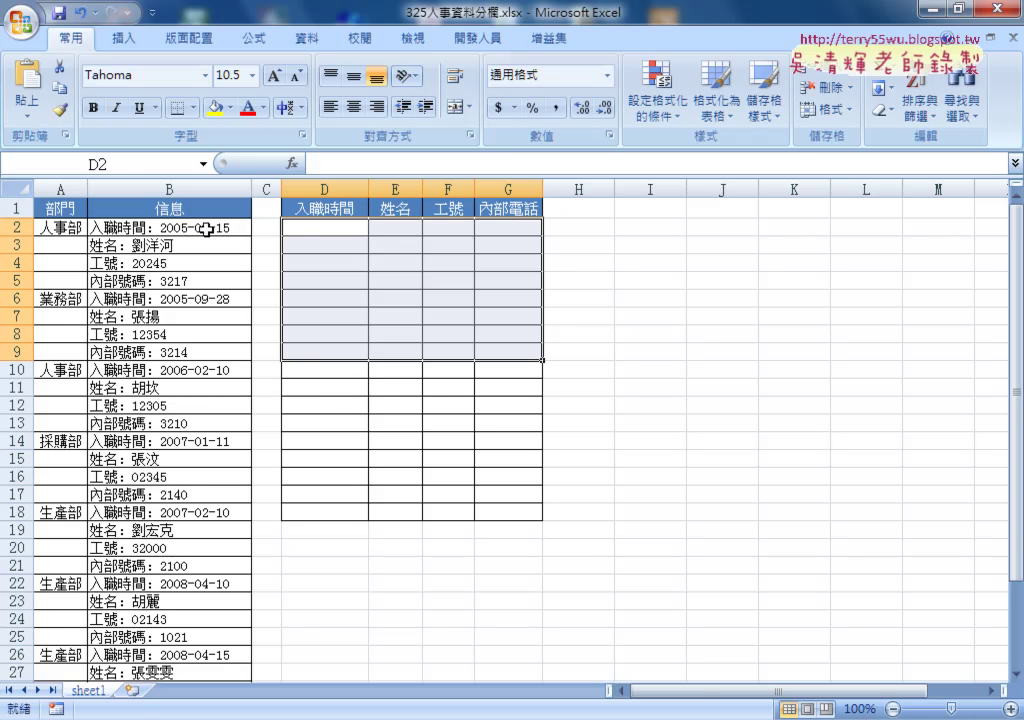
Review the emptied cells under 入職時間, 姓名, 工號 and 內部電話, ending at D3.
{"action": "left_click", "coordinate": [324, 227]}
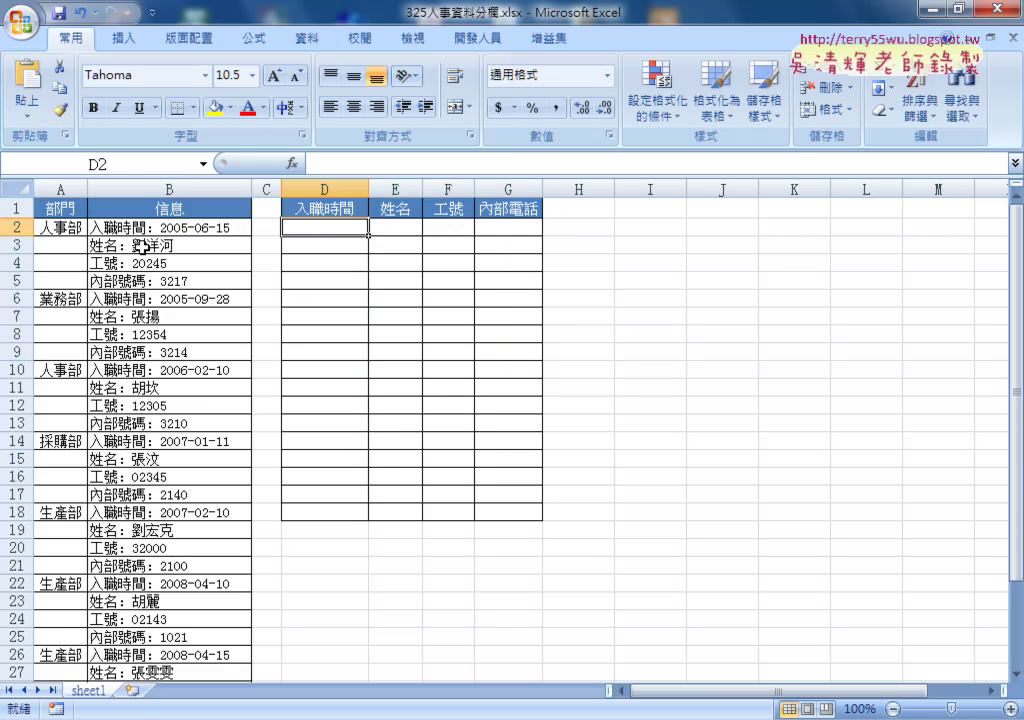
{"action": "left_click", "coordinate": [396, 227]}
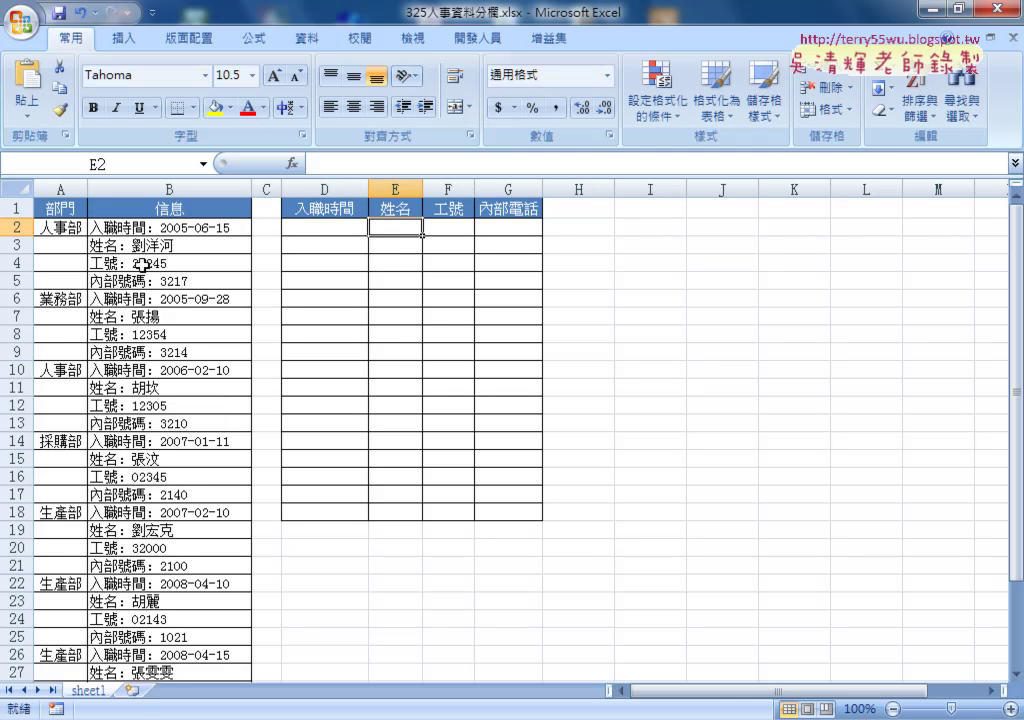
{"action": "left_click", "coordinate": [447, 232]}
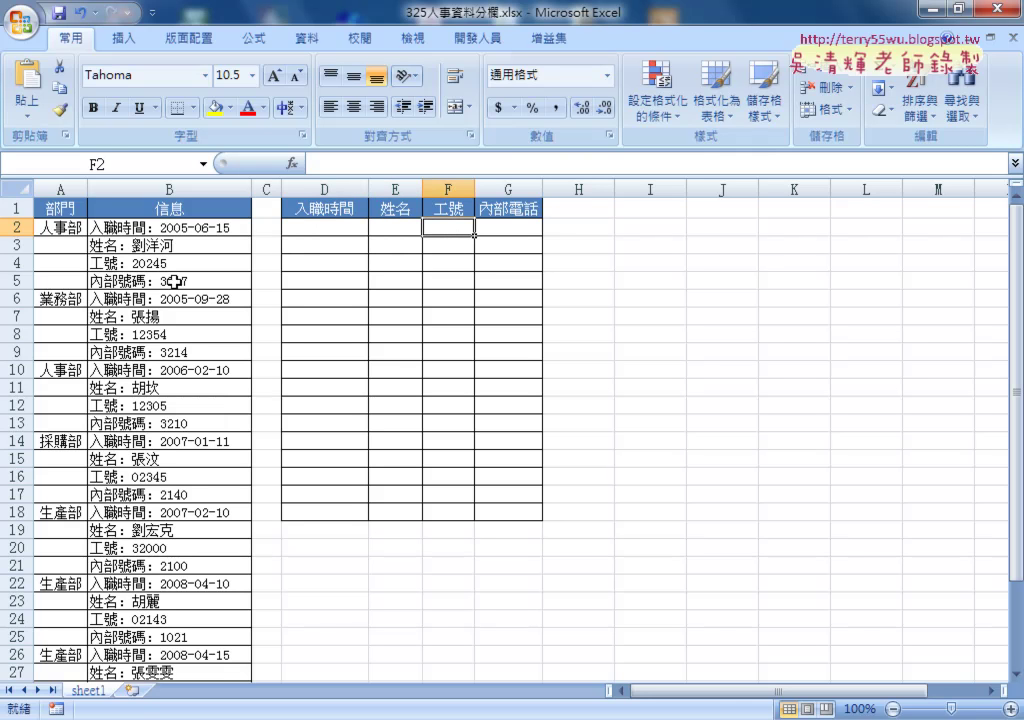
{"action": "left_click", "coordinate": [494, 230]}
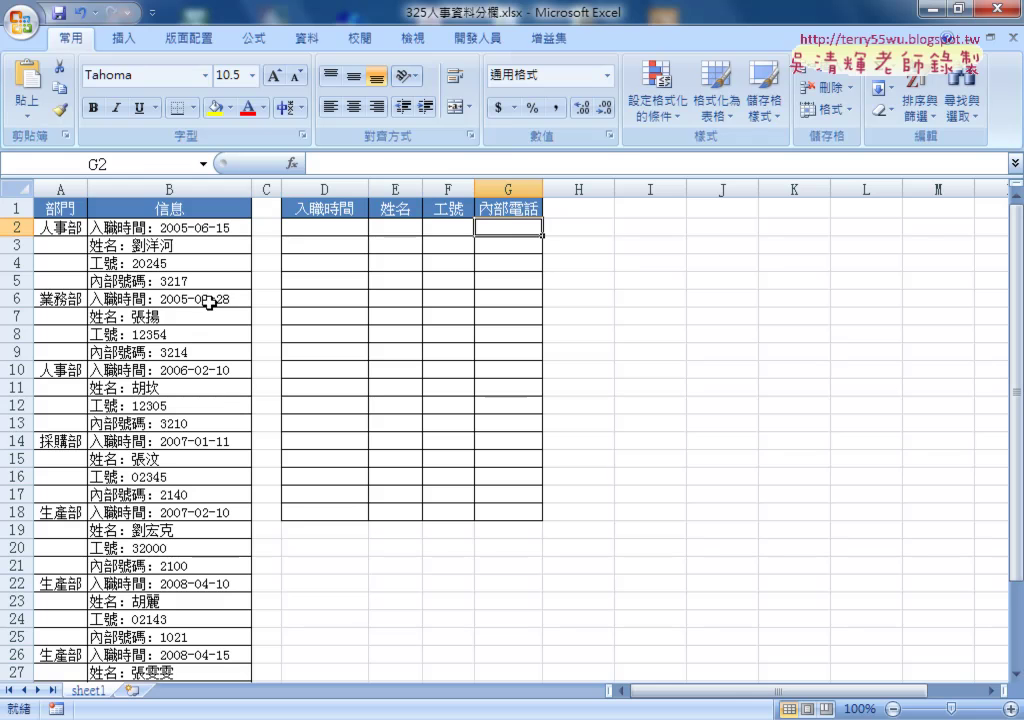
{"action": "left_click", "coordinate": [208, 299]}
{"action": "left_click", "coordinate": [329, 244]}
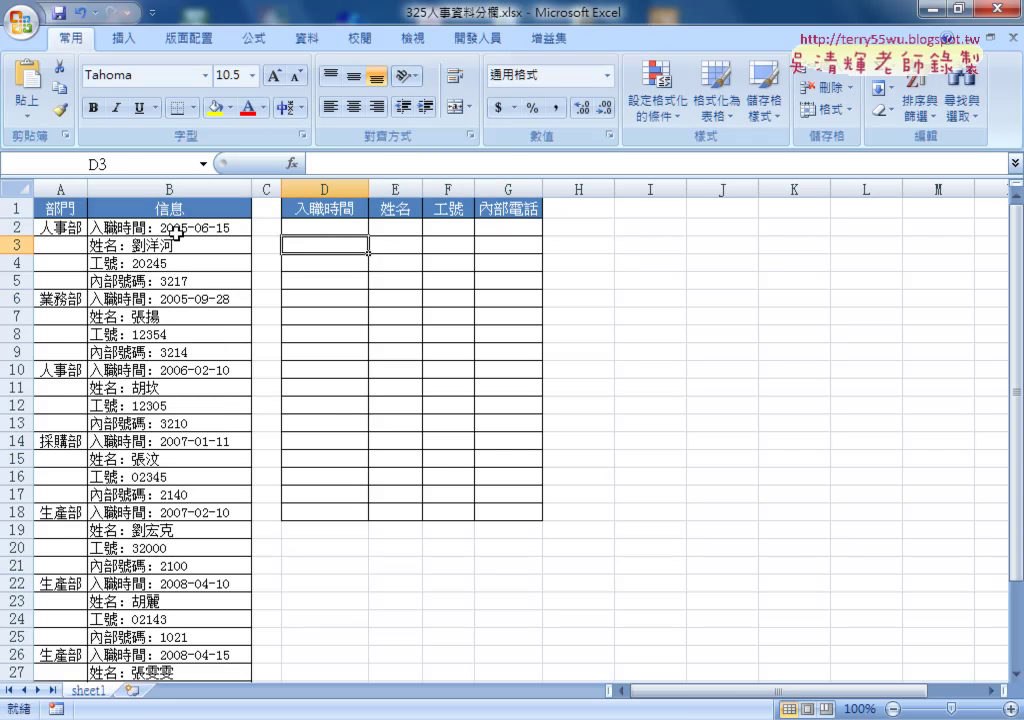
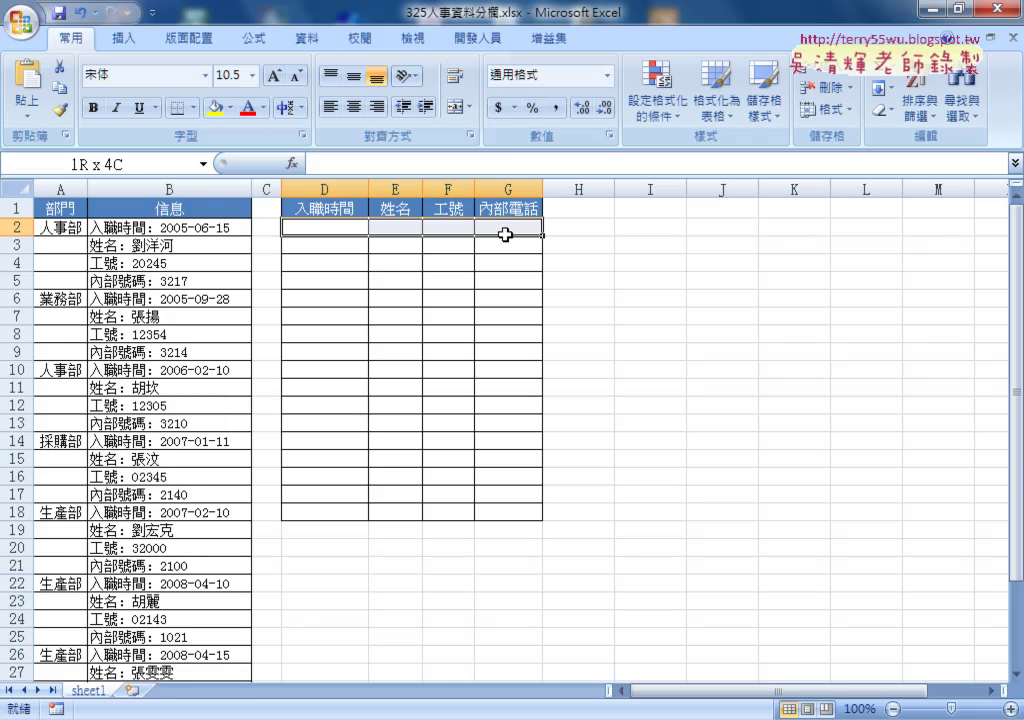
Compare the first person's entries in B2:B5 with target rows D2:G4, then select D2.
{"action": "left_click_drag", "start_coordinate": [506, 234], "coordinate": [506, 236]}
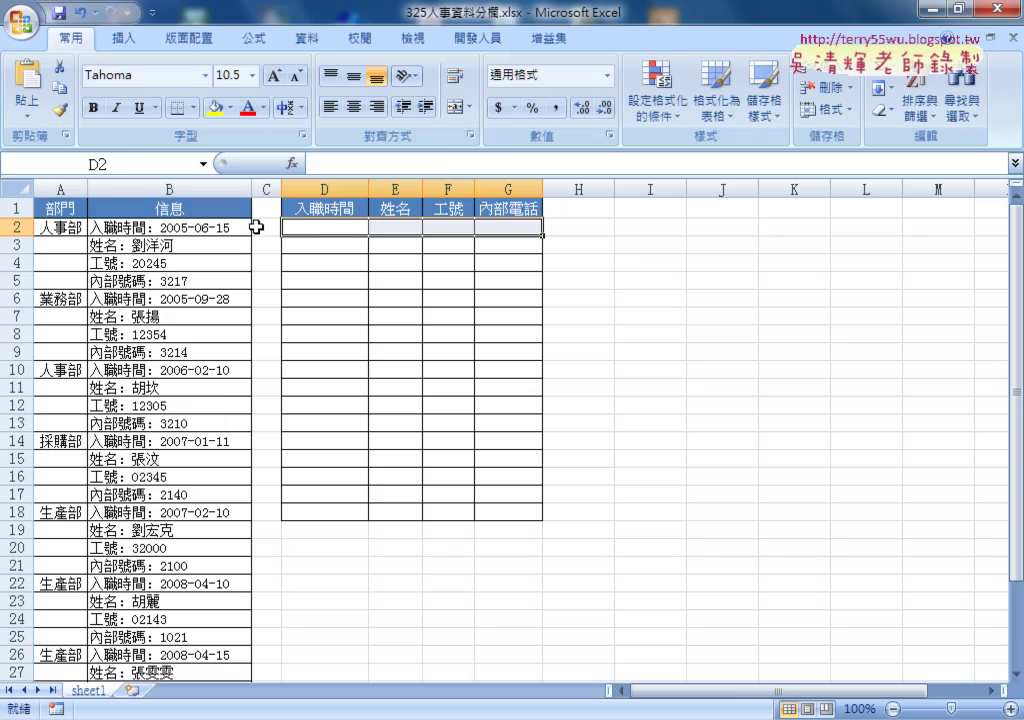
{"action": "left_click_drag", "start_coordinate": [192, 228], "coordinate": [193, 280]}
{"action": "left_click_drag", "start_coordinate": [331, 226], "coordinate": [490, 232]}
{"action": "mouse_move", "coordinate": [308, 245]}
{"action": "left_mouse_down"}
{"action": "mouse_move", "coordinate": [404, 244]}
{"action": "mouse_move", "coordinate": [320, 244]}
{"action": "mouse_move", "coordinate": [525, 264]}
{"action": "left_mouse_up"}
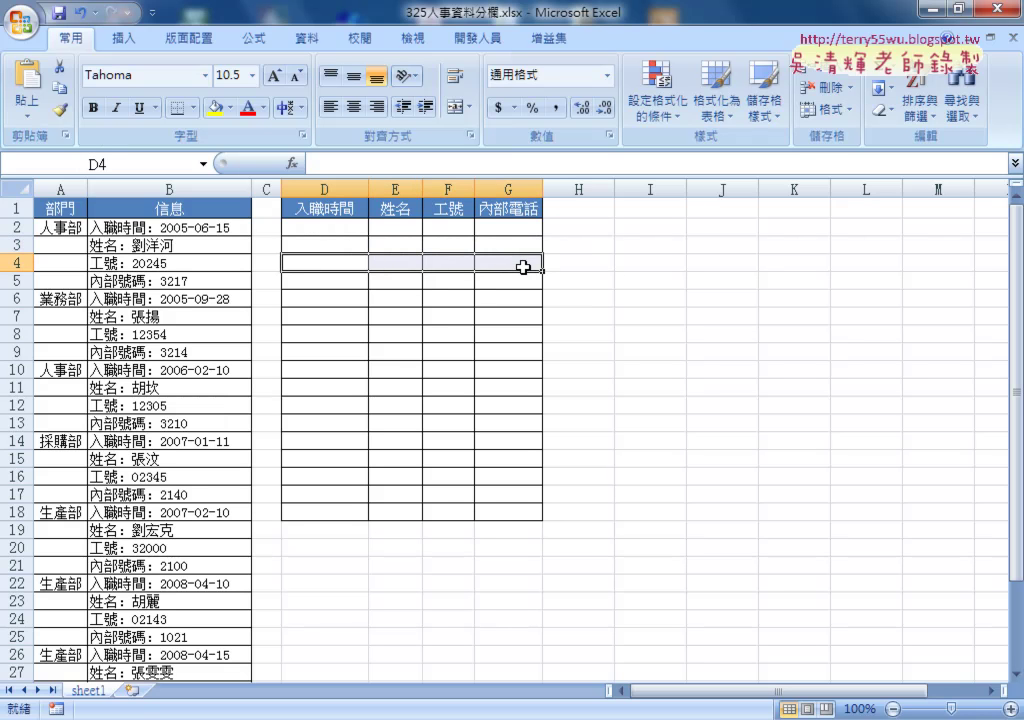
{"action": "left_click", "coordinate": [331, 229]}
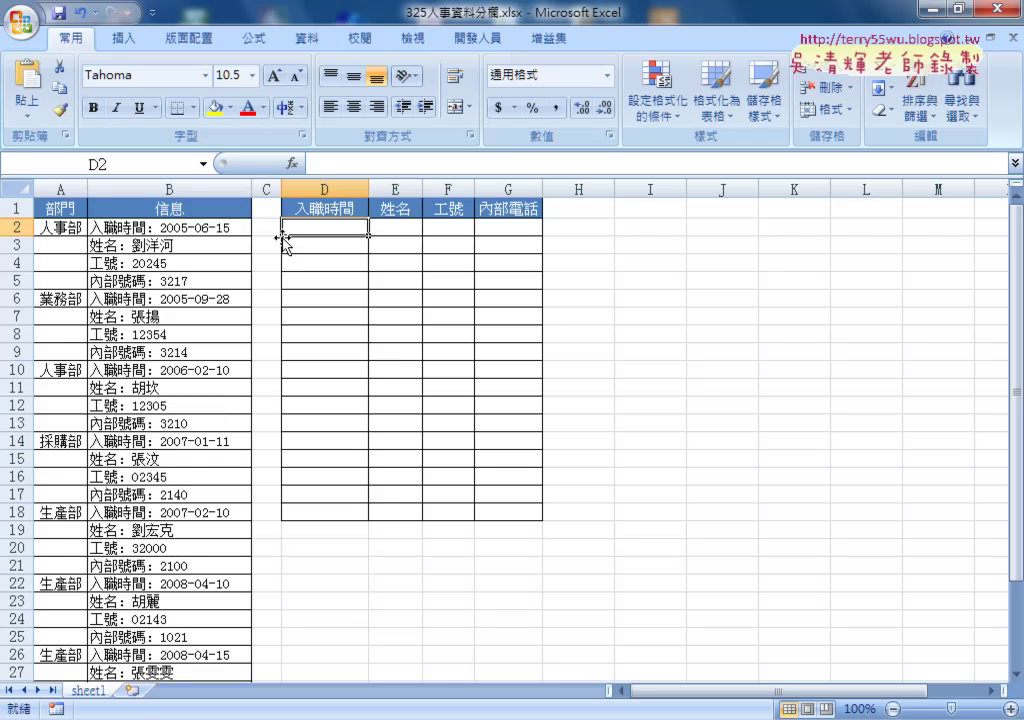
{"action": "mouse_move", "coordinate": [155, 226]}
{"action": "left_mouse_down"}
{"action": "mouse_move", "coordinate": [166, 326]}
{"action": "mouse_move", "coordinate": [200, 282]}
{"action": "left_mouse_up"}
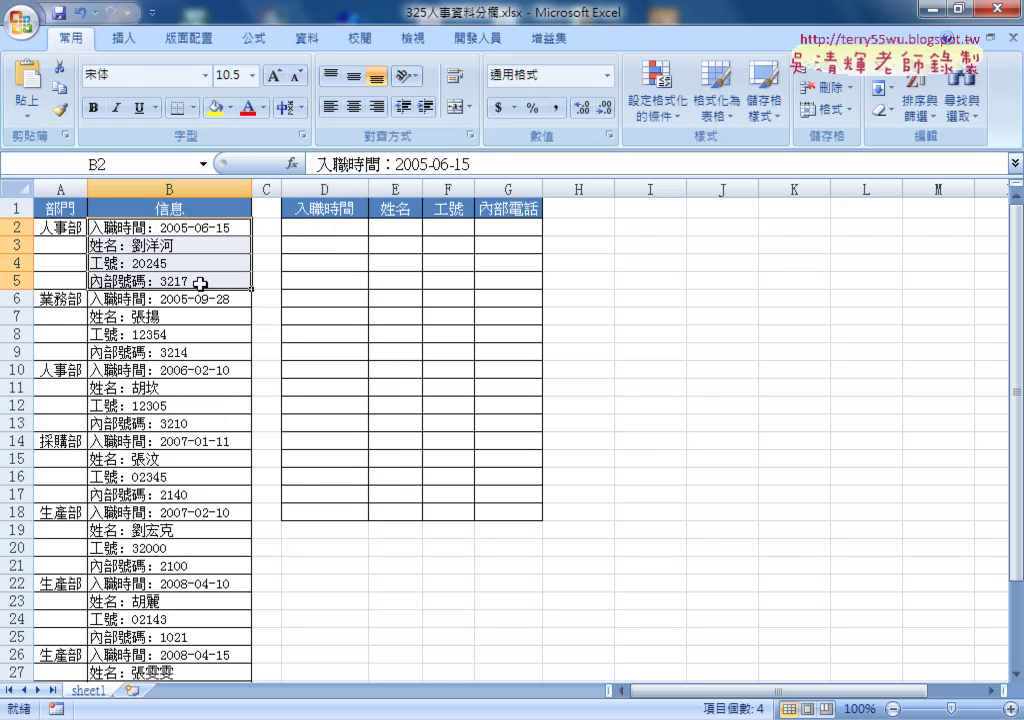
{"action": "left_click_drag", "start_coordinate": [335, 228], "coordinate": [511, 222]}
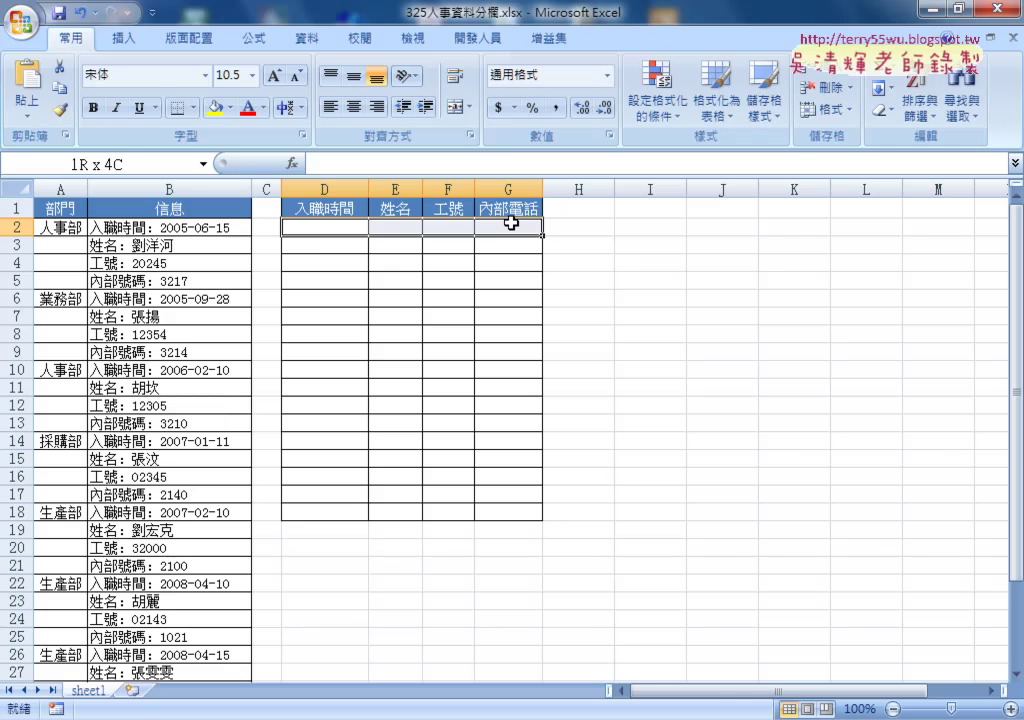
{"action": "left_click_drag", "start_coordinate": [315, 242], "coordinate": [482, 240]}
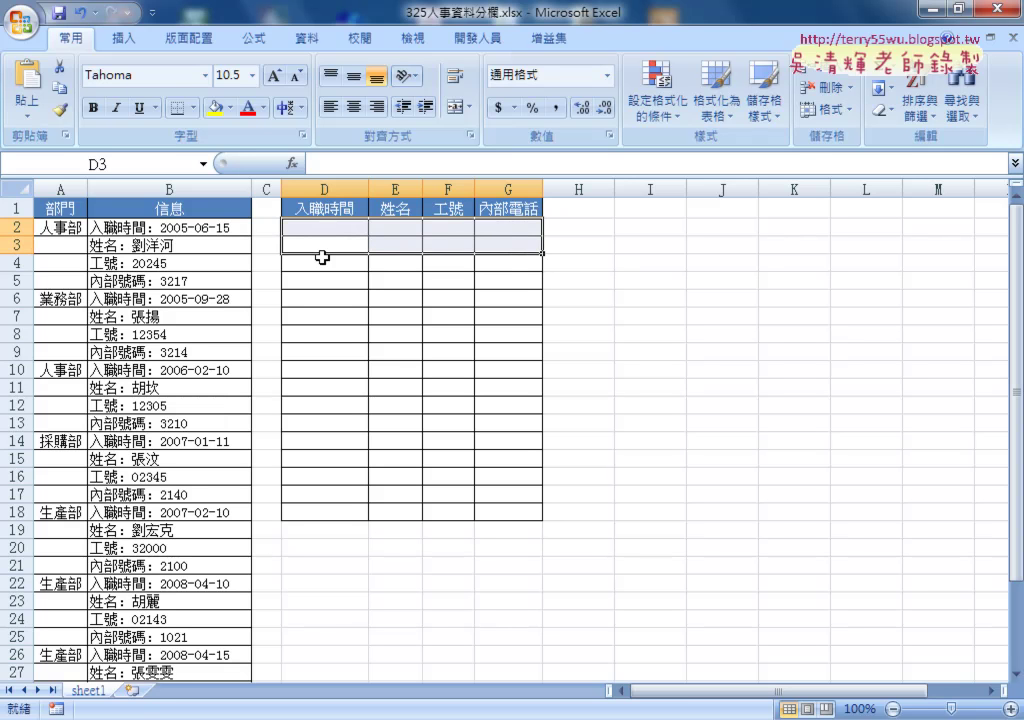
{"action": "mouse_move", "coordinate": [325, 260]}
{"action": "left_mouse_down"}
{"action": "mouse_move", "coordinate": [503, 257]}
{"action": "mouse_move", "coordinate": [487, 256]}
{"action": "left_mouse_up"}
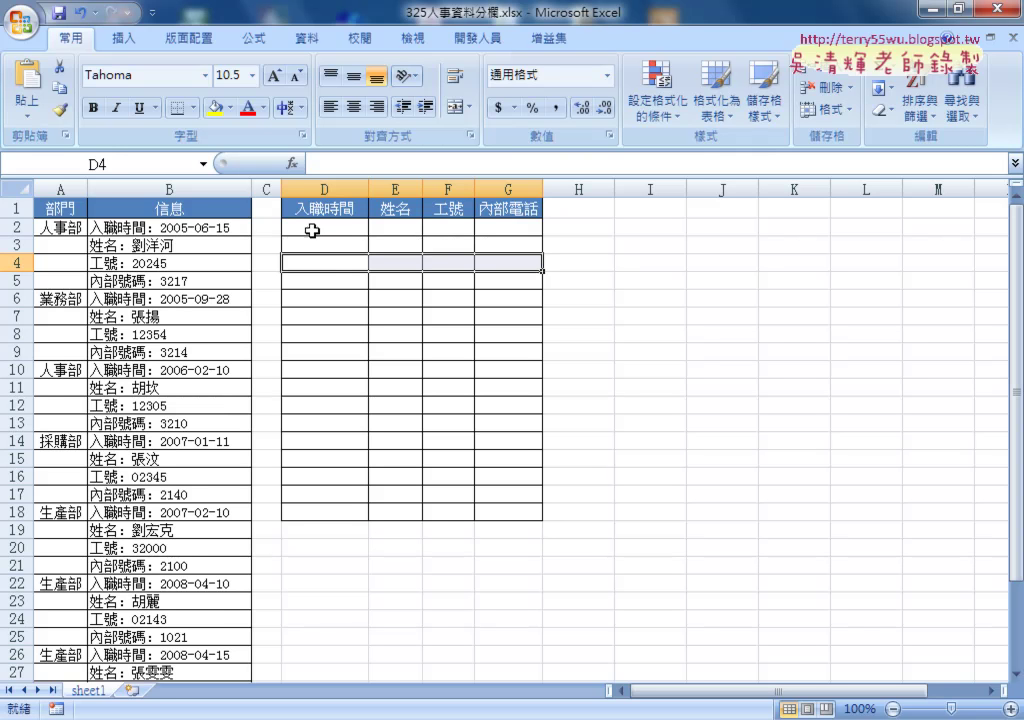
{"action": "left_click", "coordinate": [331, 228]}
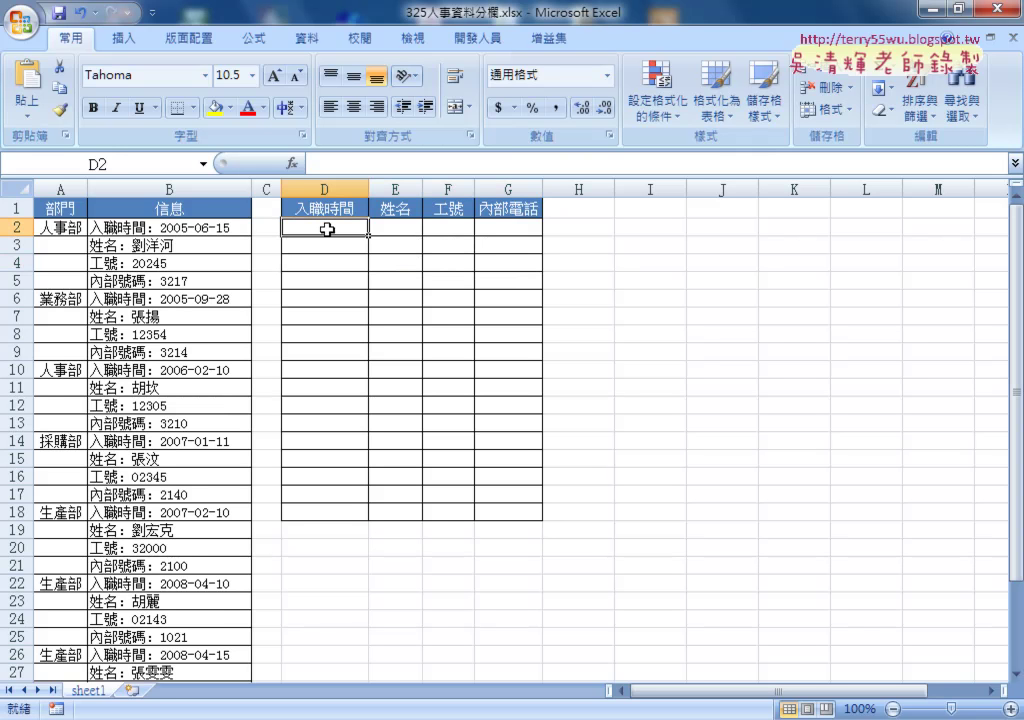
Start an INDEX function in D2, choosing its array argument form.
{"action": "left_click", "coordinate": [292, 163]}
{"action": "left_click_drag", "start_coordinate": [425, 130], "coordinate": [717, 162]}
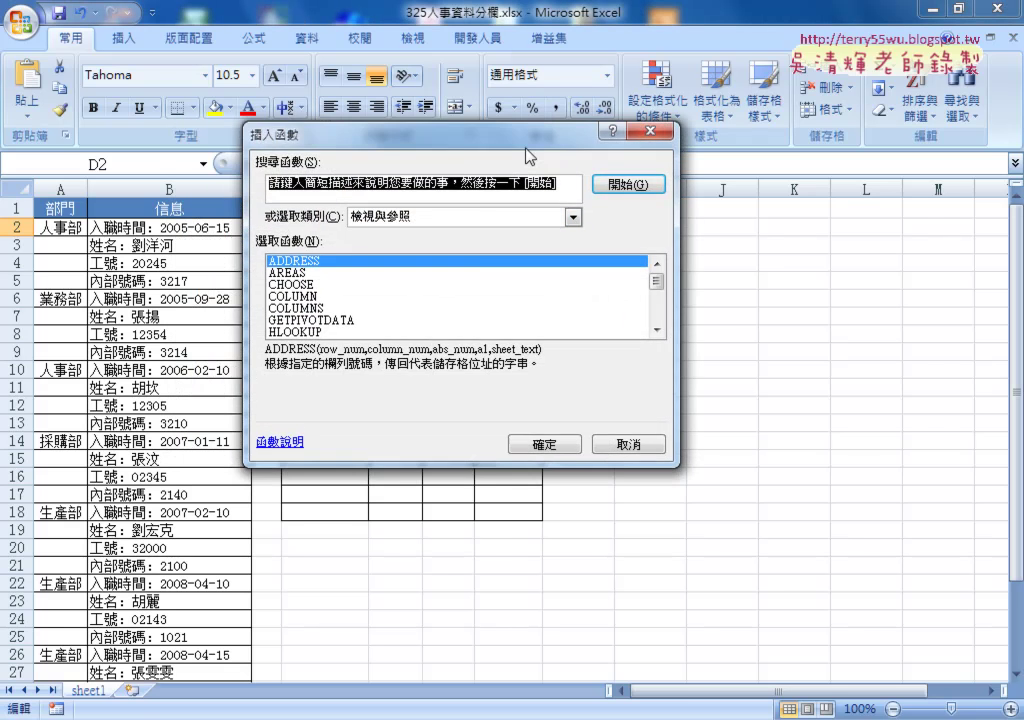
{"action": "left_click_drag", "start_coordinate": [884, 312], "coordinate": [884, 322]}
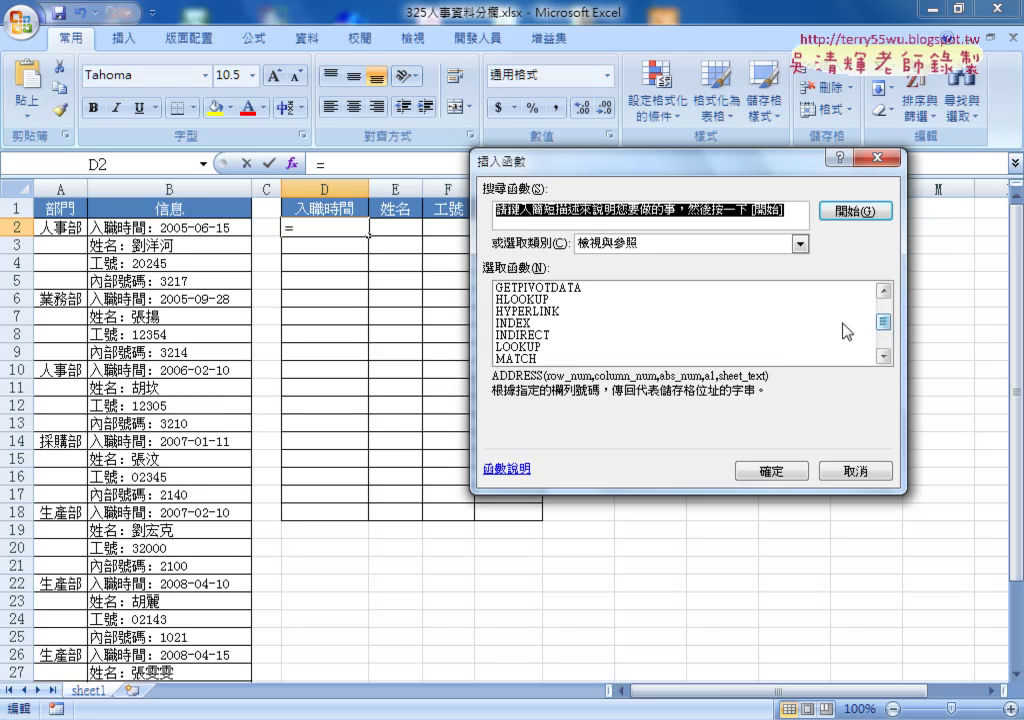
{"action": "left_click", "coordinate": [535, 326]}
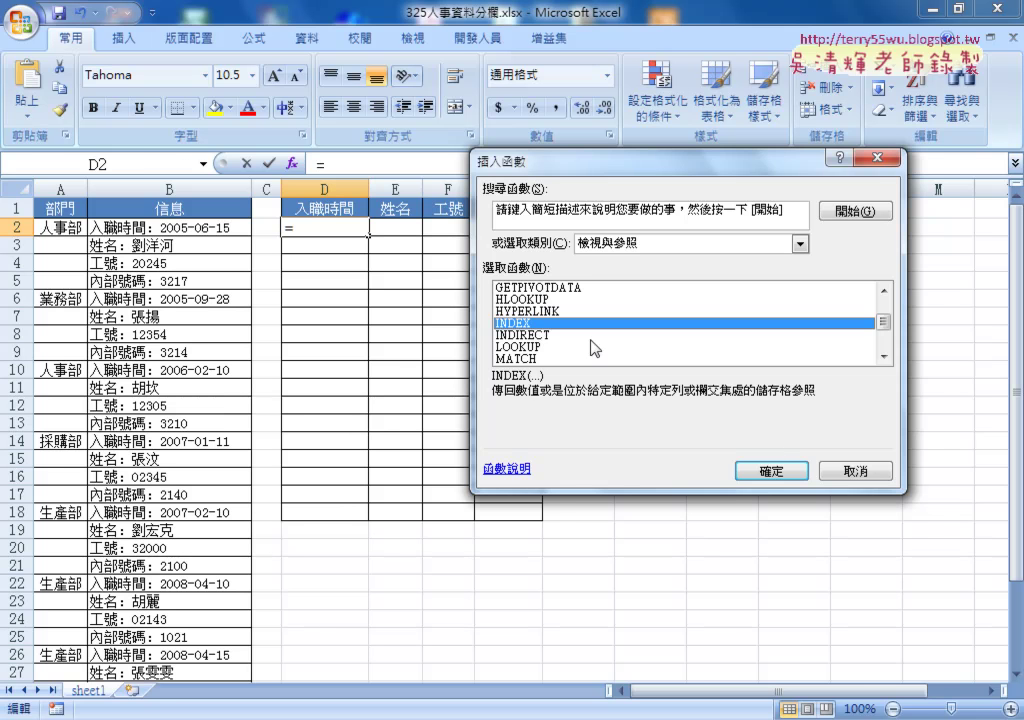
{"action": "left_click", "coordinate": [772, 470]}
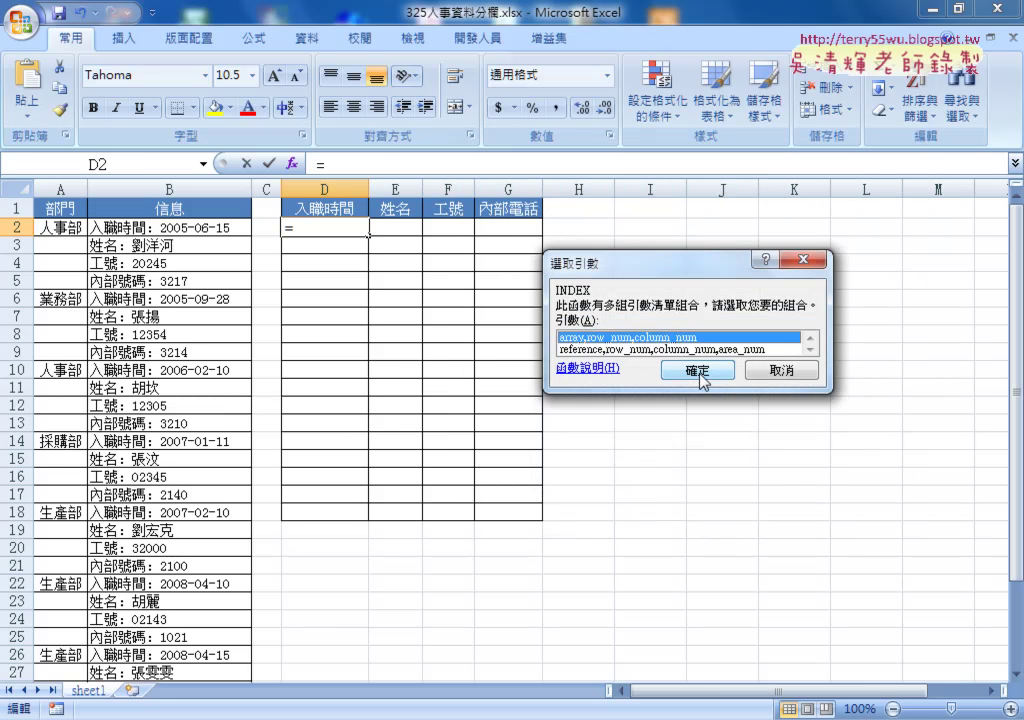
{"action": "left_click", "coordinate": [698, 370]}
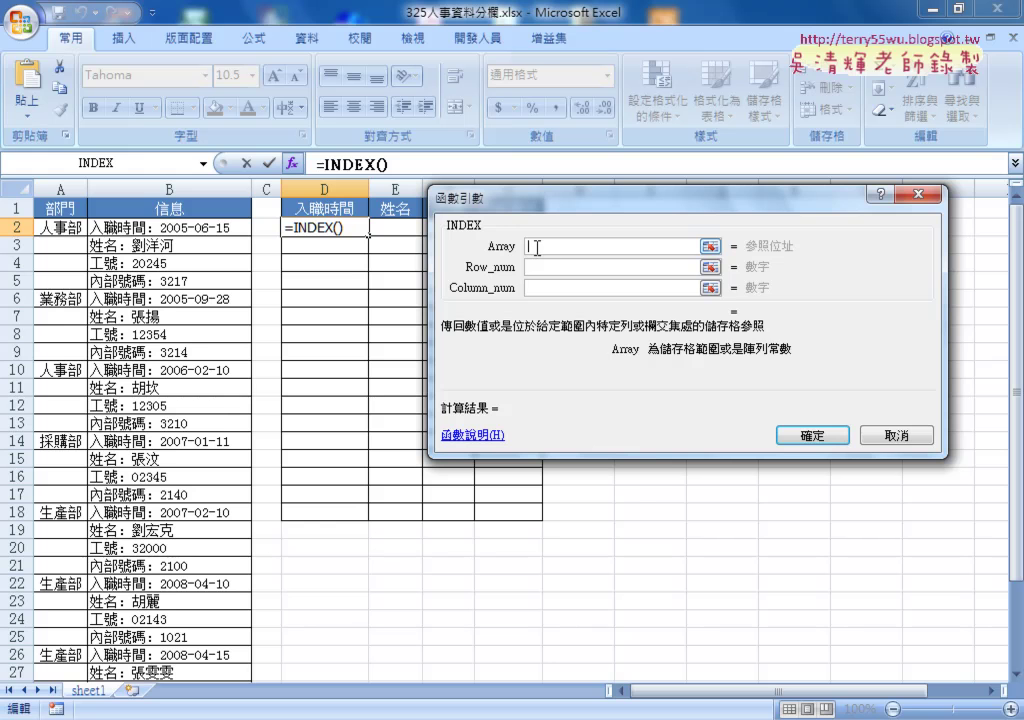
Set INDEX's array to B2:B33, row 1 and column 1, and confirm.
{"action": "left_click", "coordinate": [540, 268]}
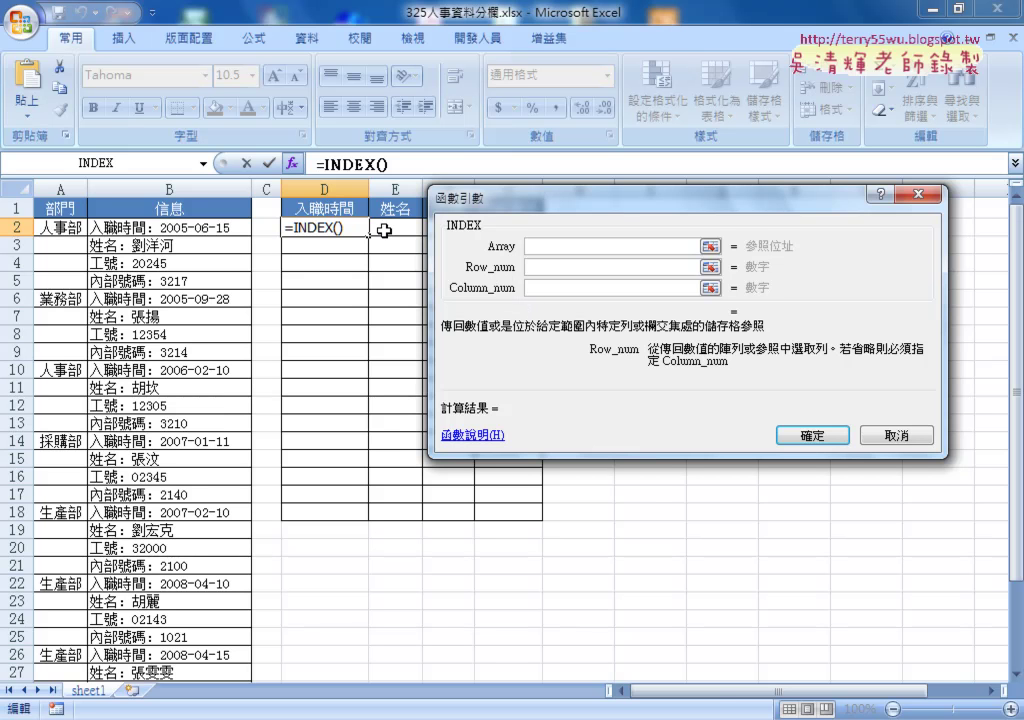
{"action": "left_click", "coordinate": [533, 245]}
{"action": "mouse_move", "coordinate": [160, 227]}
{"action": "left_mouse_down"}
{"action": "mouse_move", "coordinate": [170, 243]}
{"action": "mouse_move", "coordinate": [175, 665]}
{"action": "mouse_move", "coordinate": [165, 507]}
{"action": "left_mouse_up"}
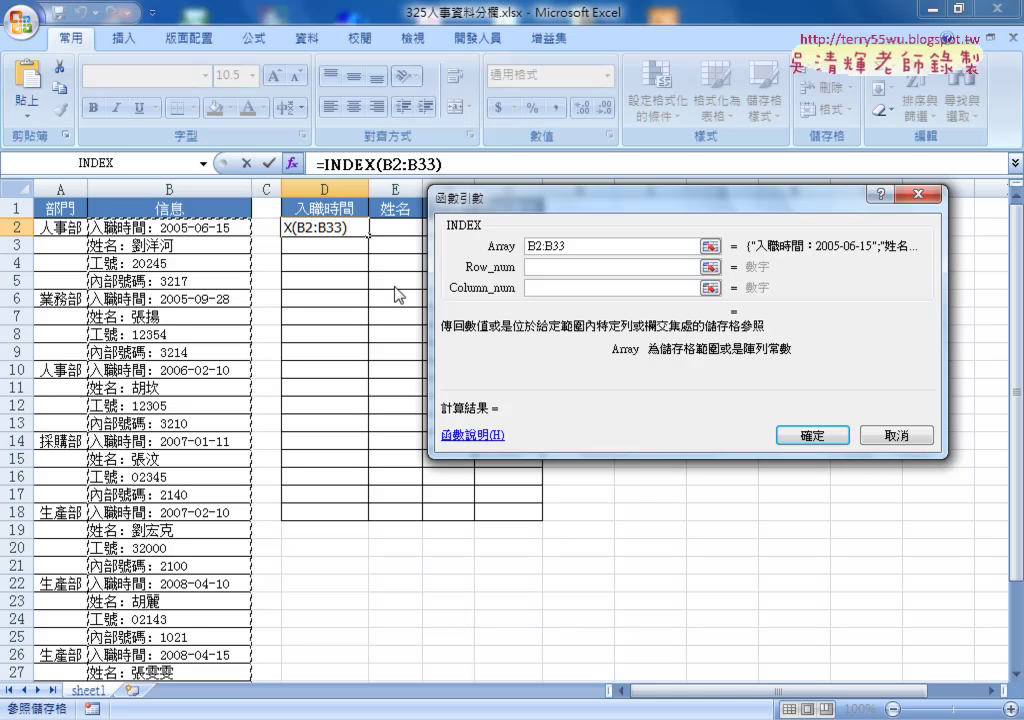
{"action": "left_click", "coordinate": [562, 267]}
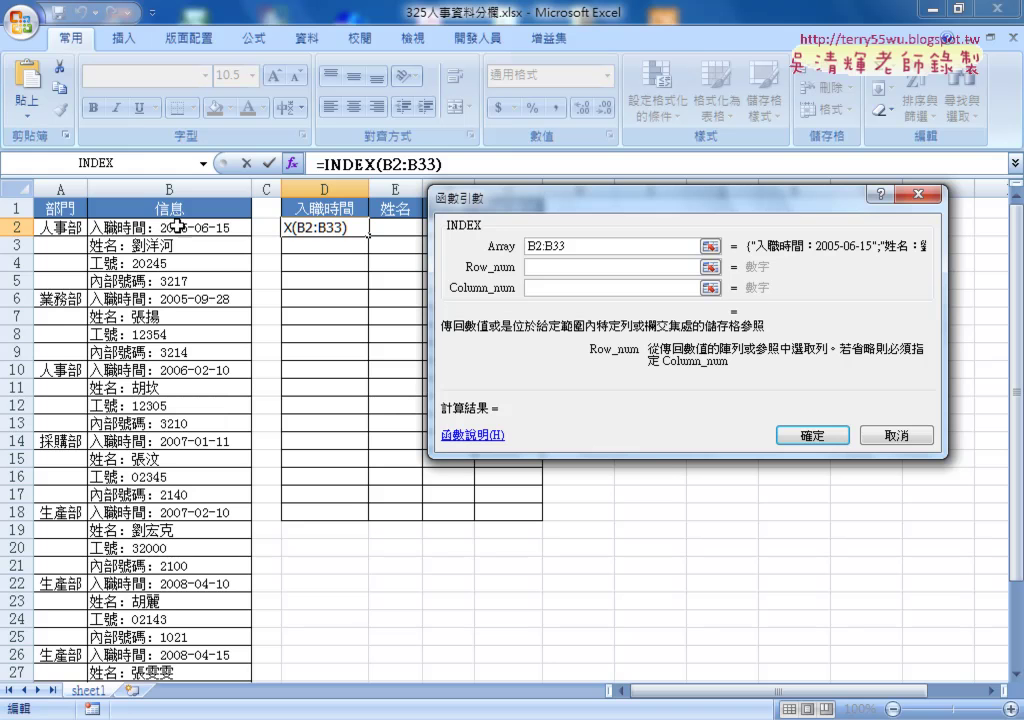
{"action": "type", "text": "1"}
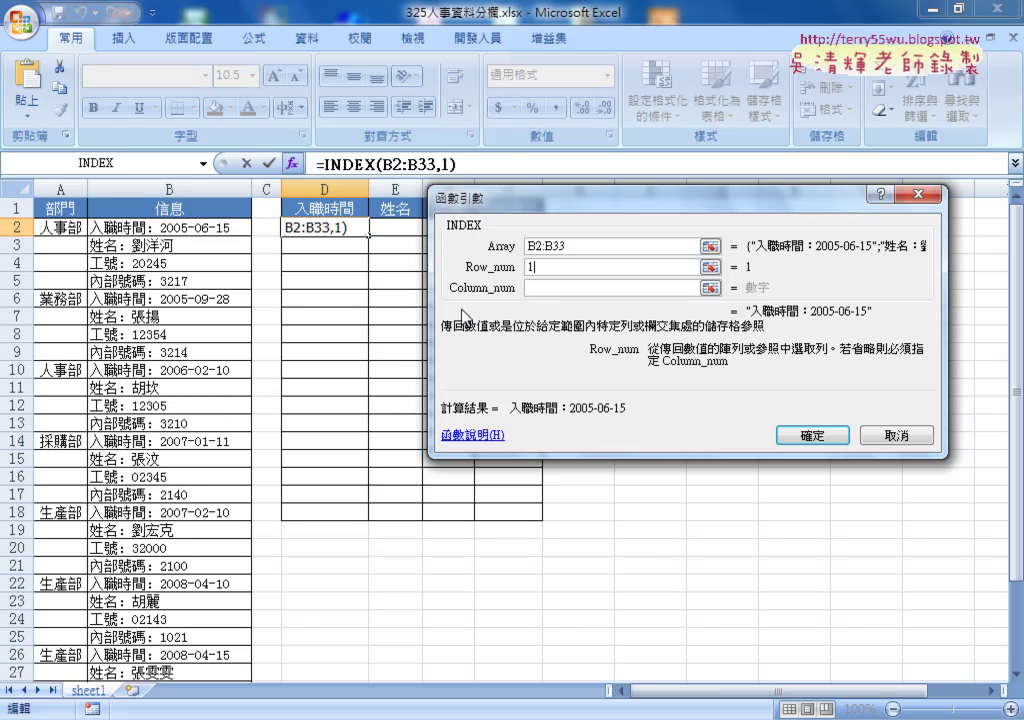
{"action": "left_click", "coordinate": [537, 289]}
{"action": "type", "text": "1"}
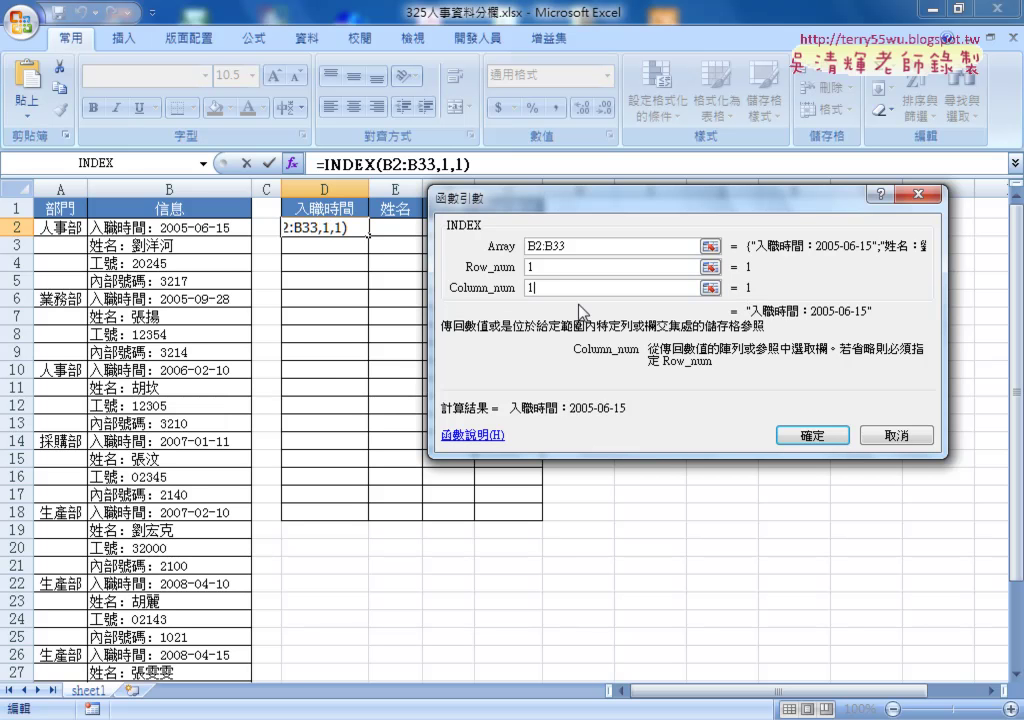
{"action": "left_click", "coordinate": [786, 428]}
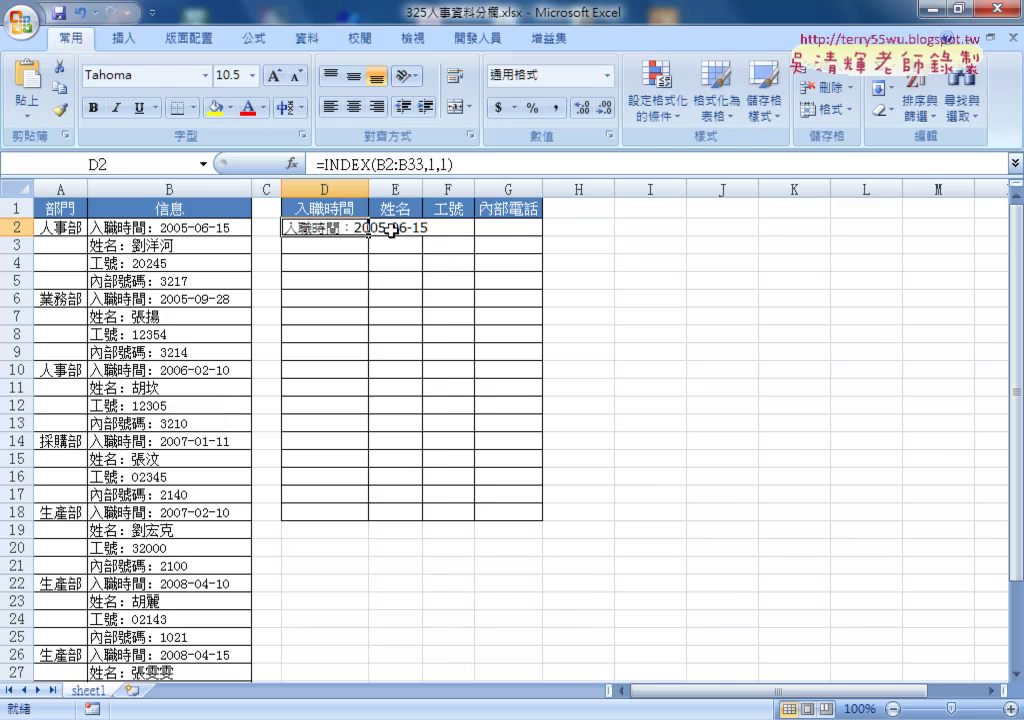
Widen column D, then copy D2's INDEX formula text and paste it into E2.
{"action": "double_click", "coordinate": [366, 187]}
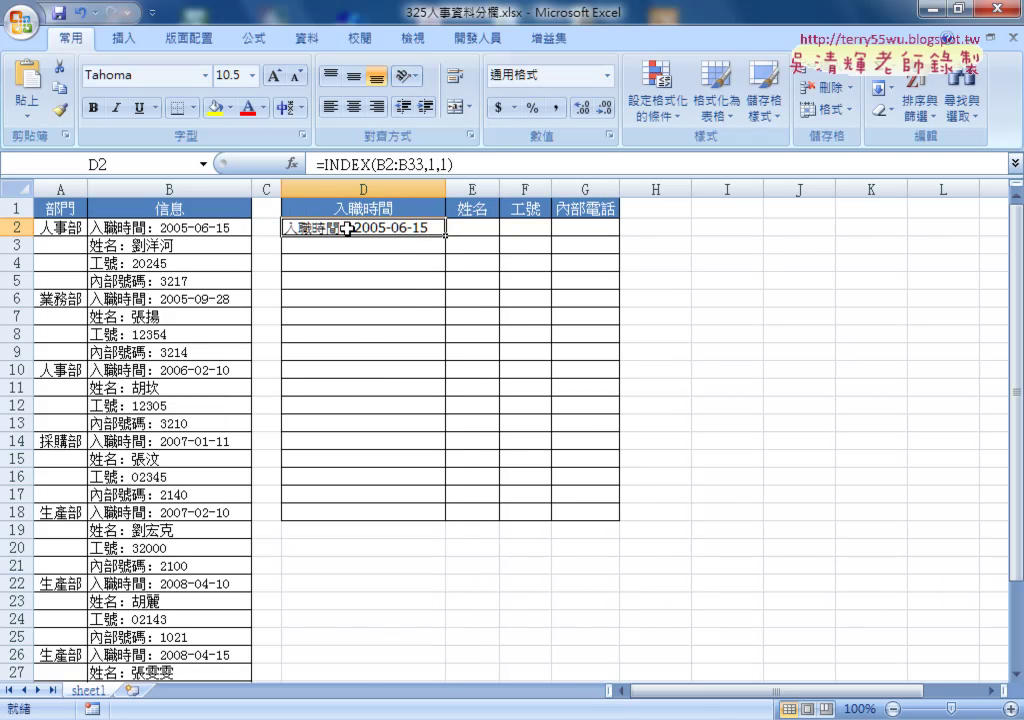
{"action": "left_click", "coordinate": [309, 170]}
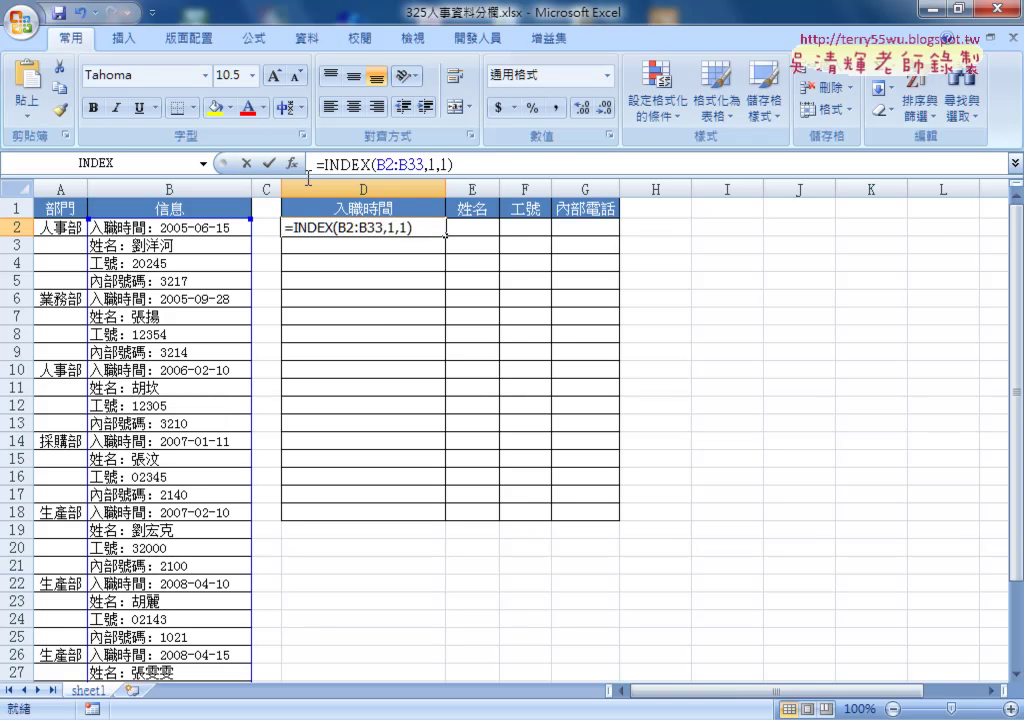
{"action": "right_click", "coordinate": [350, 165]}
{"action": "left_click", "coordinate": [400, 203]}
{"action": "left_click", "coordinate": [245, 162]}
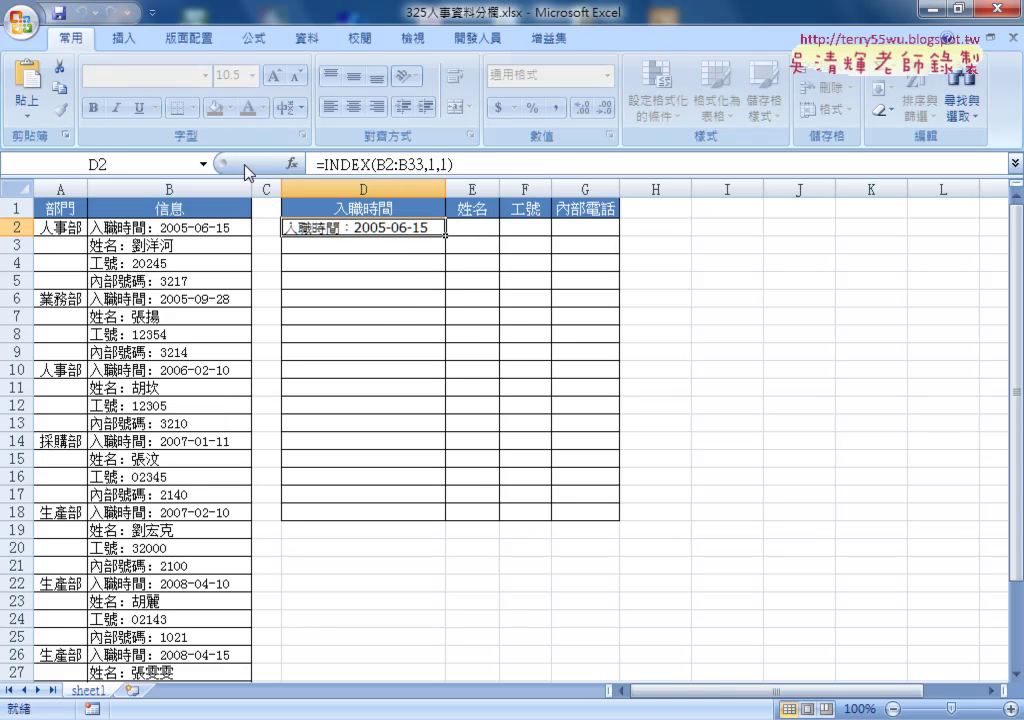
{"action": "left_click", "coordinate": [469, 224]}
{"action": "right_click", "coordinate": [386, 166]}
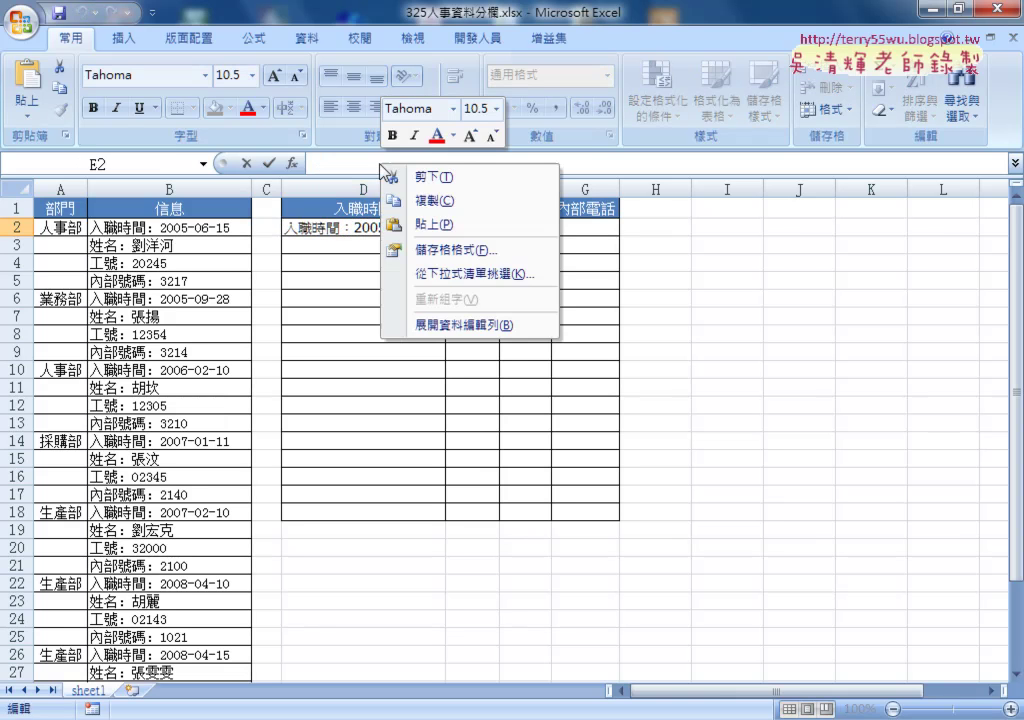
{"action": "left_click", "coordinate": [441, 226]}
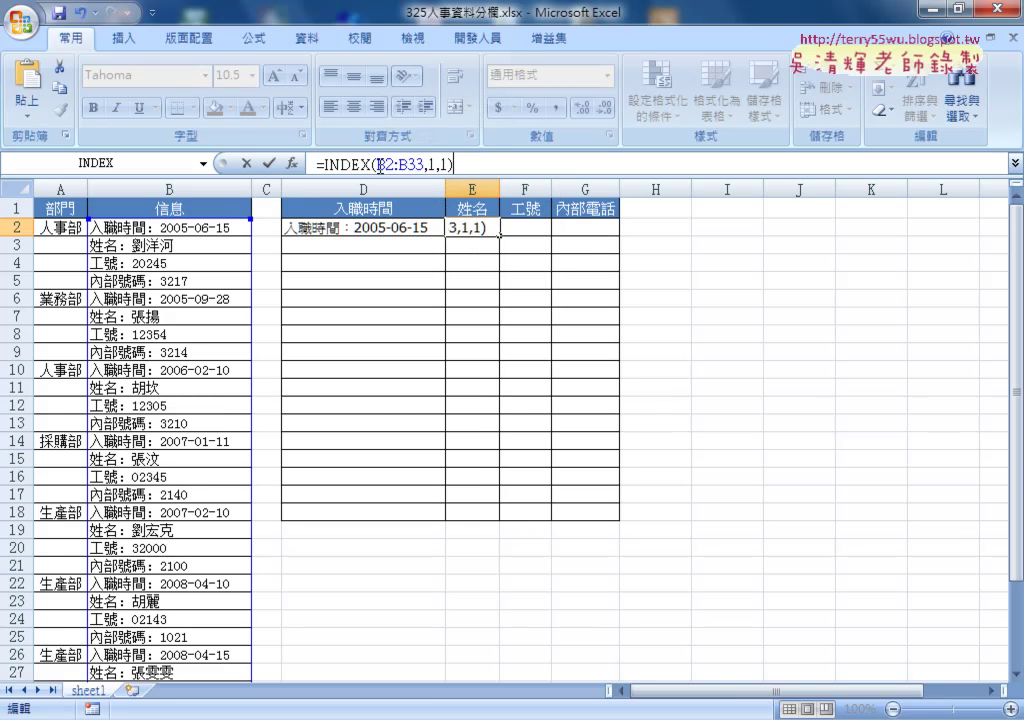
Change E2's row argument to 2 so it returns the name entry.
{"action": "left_click_drag", "start_coordinate": [378, 164], "coordinate": [424, 164]}
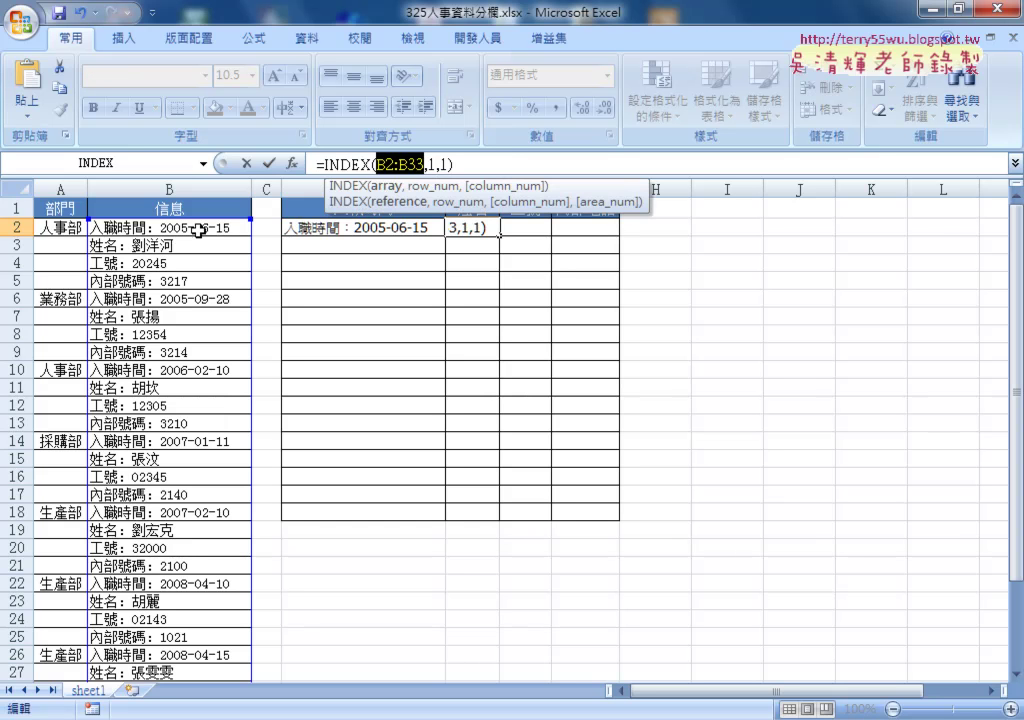
{"action": "left_click", "coordinate": [433, 163]}
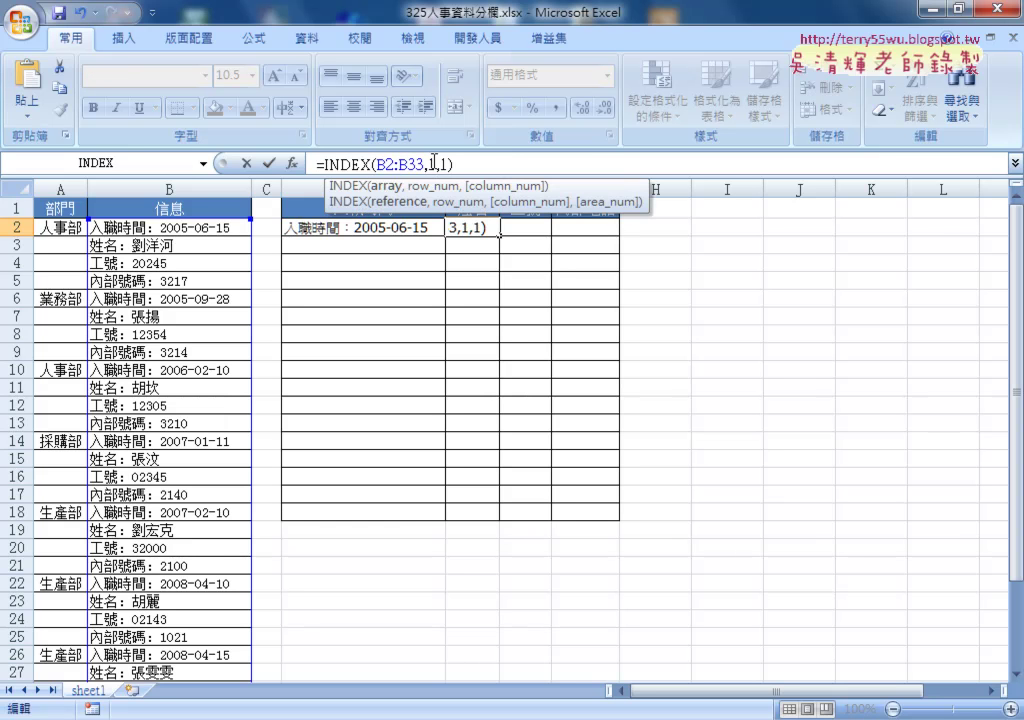
{"action": "double_click", "coordinate": [433, 163]}
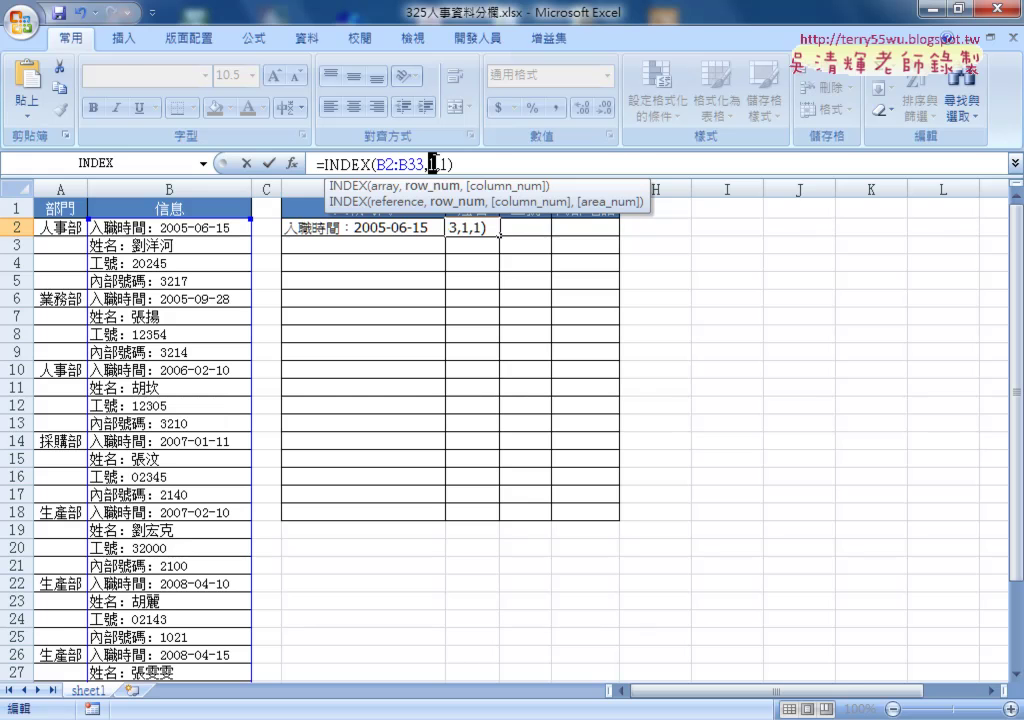
{"action": "type", "text": "2"}
{"action": "left_click", "coordinate": [268, 163]}
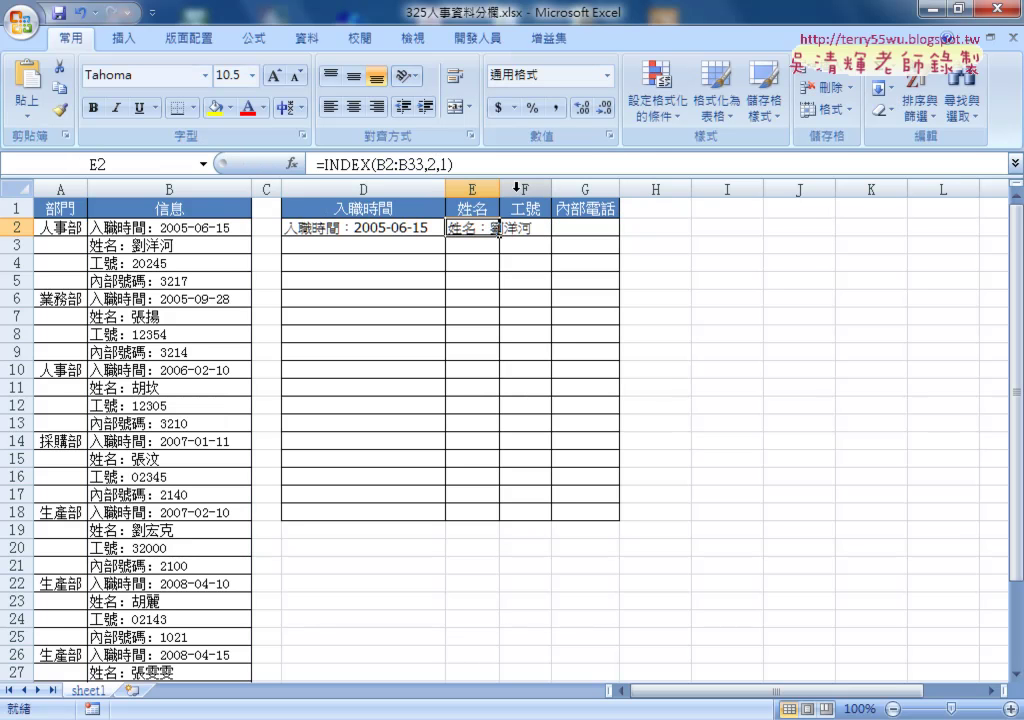
Widen column E to fit the name and review cells D2 through G2.
{"action": "left_click_drag", "start_coordinate": [499, 187], "coordinate": [544, 187]}
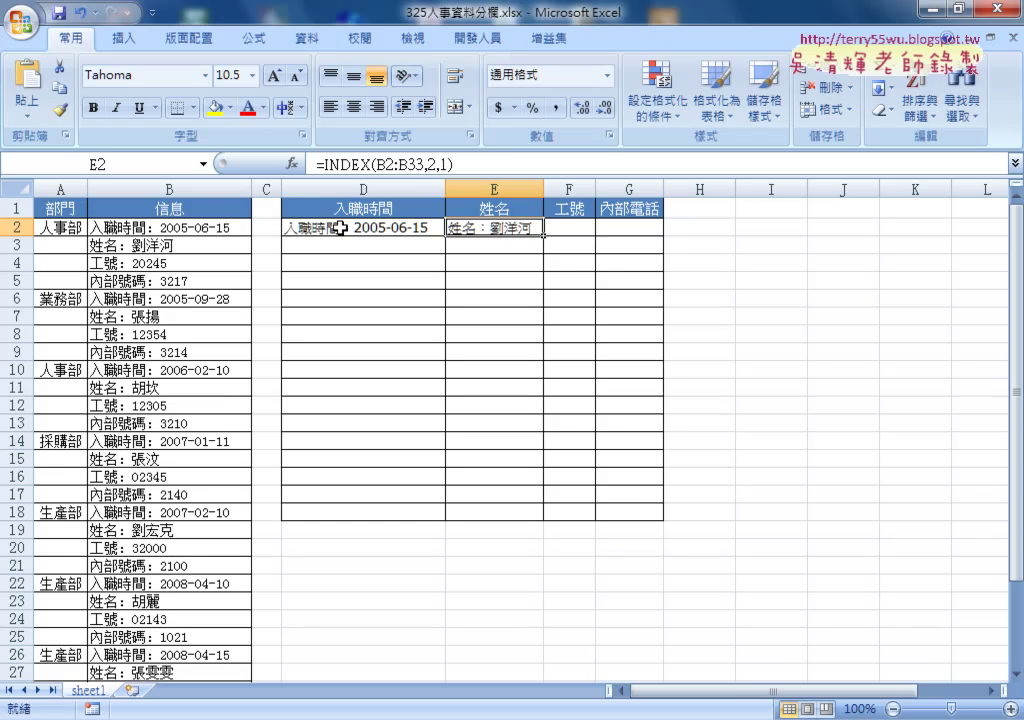
{"action": "left_click_drag", "start_coordinate": [341, 228], "coordinate": [490, 229]}
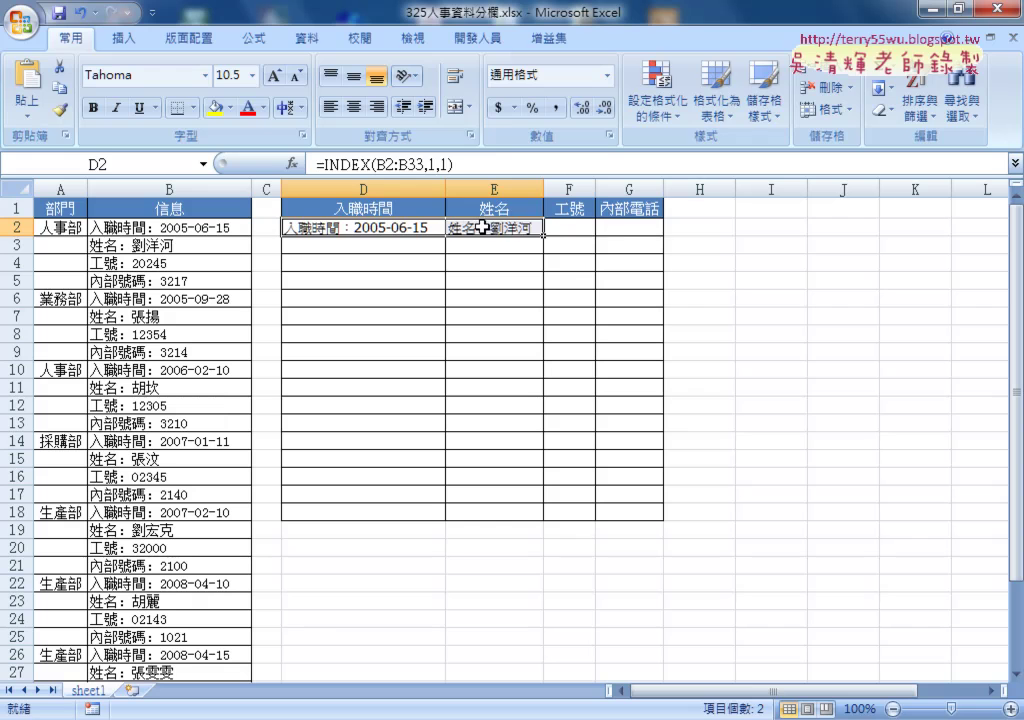
{"action": "left_click", "coordinate": [568, 227]}
{"action": "left_click", "coordinate": [619, 228]}
{"action": "left_click", "coordinate": [406, 228]}
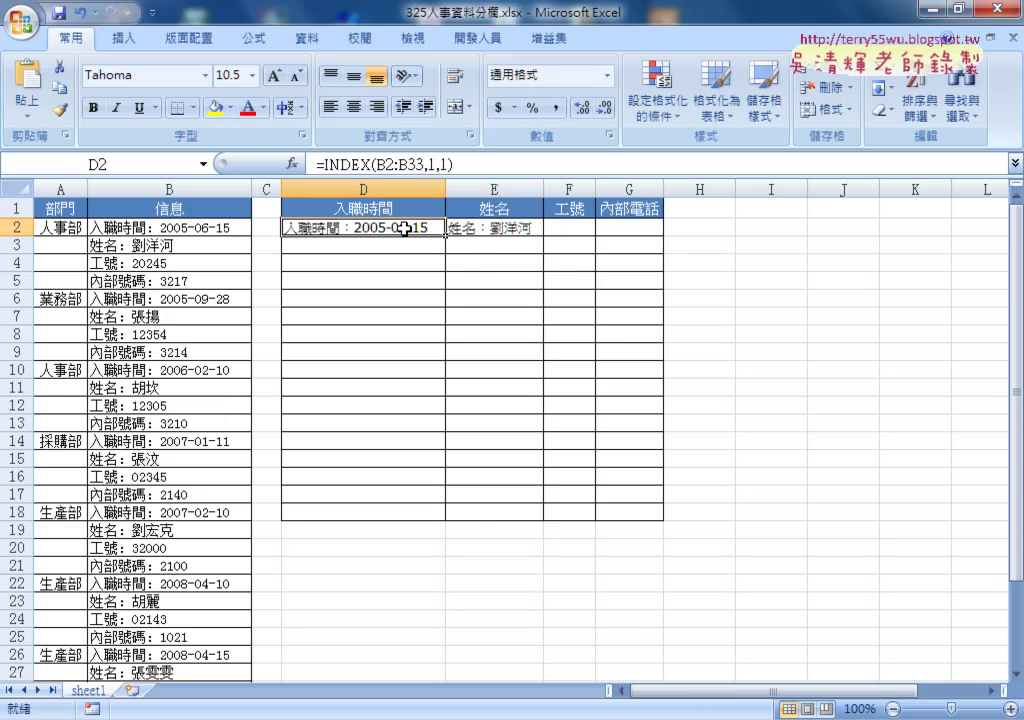
Inspect the B2:B33 range and the column and row arguments in D2's INDEX formula.
{"action": "left_click_drag", "start_coordinate": [377, 163], "coordinate": [420, 163]}
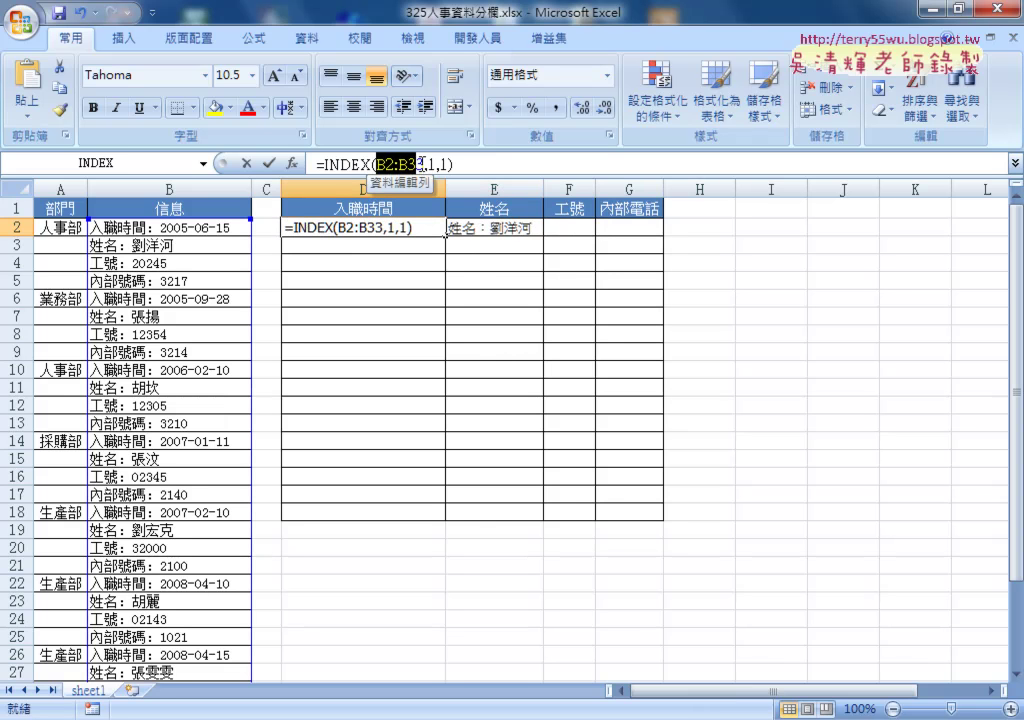
{"action": "double_click", "coordinate": [444, 163]}
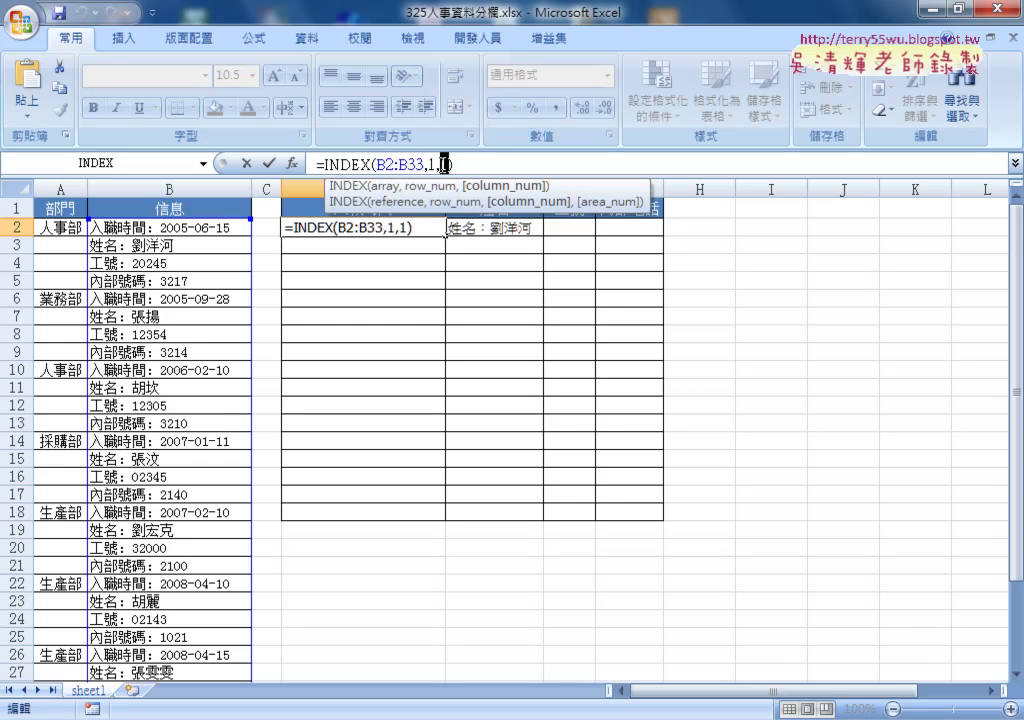
{"action": "double_click", "coordinate": [432, 163]}
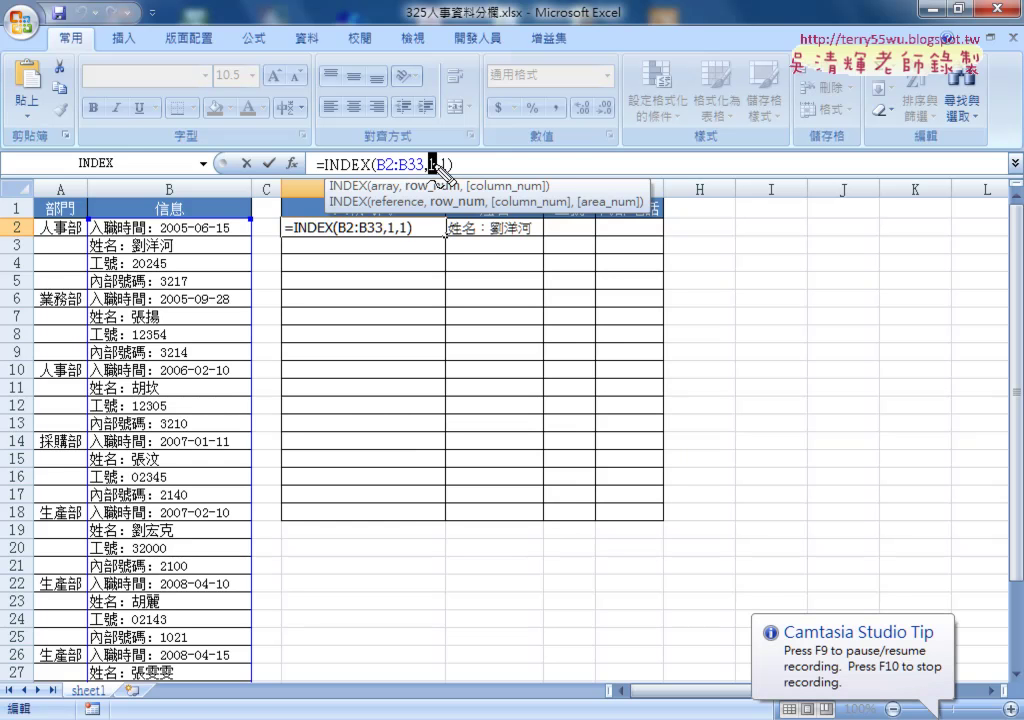
{"action": "left_click_drag", "start_coordinate": [366, 219], "coordinate": [366, 240]}
{"action": "left_click_drag", "start_coordinate": [484, 224], "coordinate": [567, 239]}
{"action": "mouse_move", "coordinate": [620, 210]}
{"action": "left_mouse_down"}
{"action": "mouse_move", "coordinate": [637, 224]}
{"action": "mouse_move", "coordinate": [624, 238]}
{"action": "left_mouse_up"}
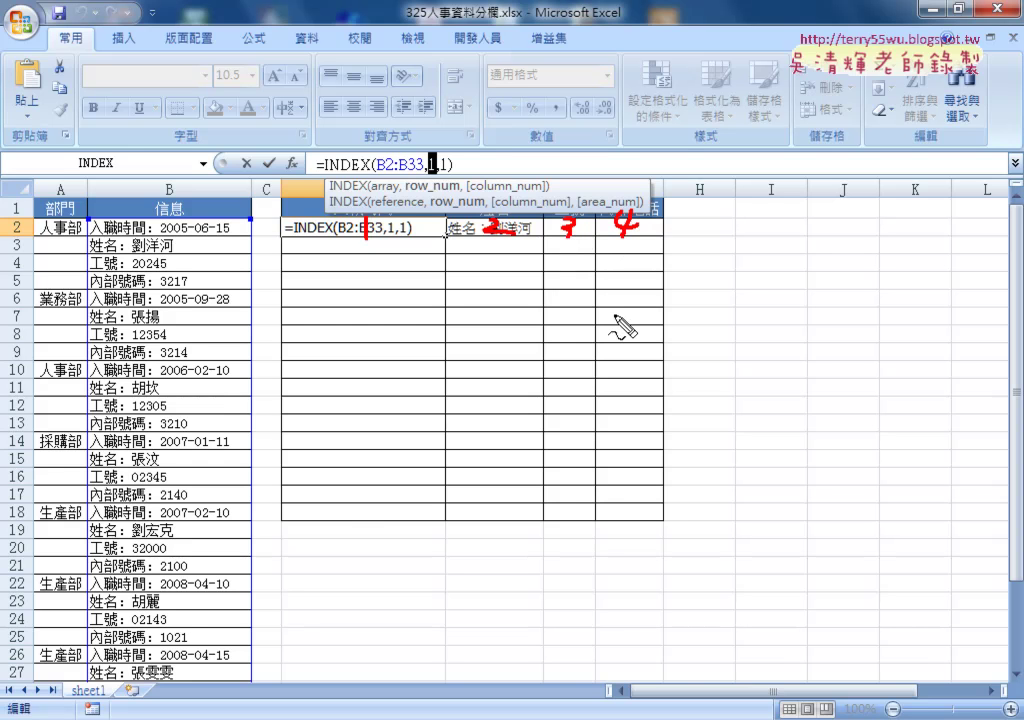
{"action": "mouse_move", "coordinate": [626, 313]}
{"action": "left_mouse_down"}
{"action": "mouse_move", "coordinate": [630, 329]}
{"action": "mouse_move", "coordinate": [688, 322]}
{"action": "left_mouse_up"}
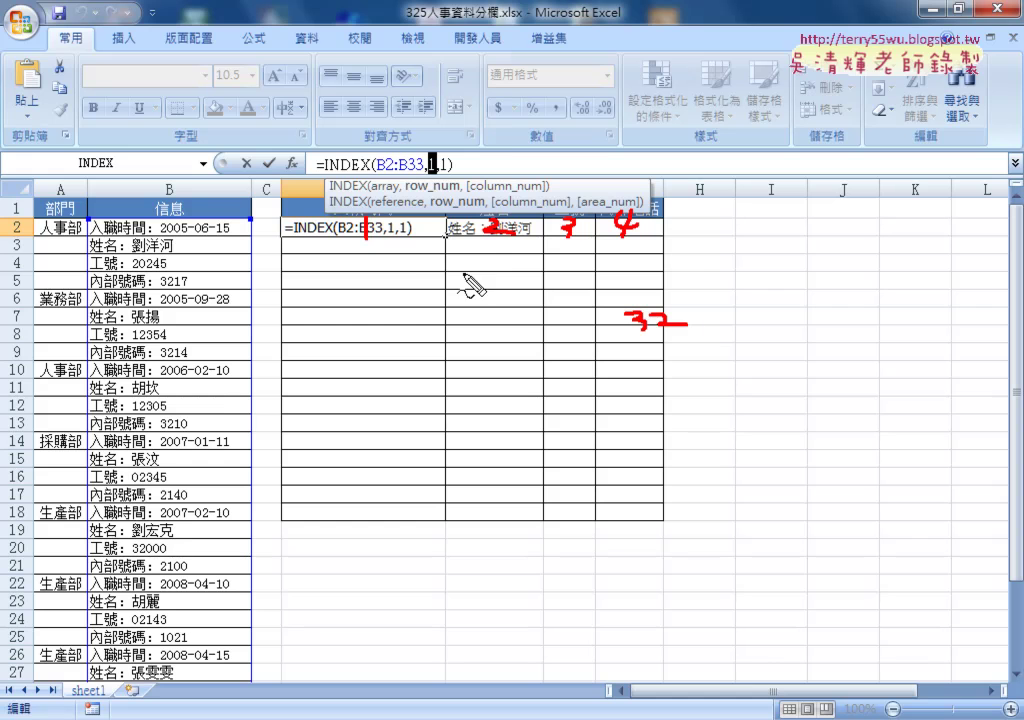
{"action": "left_click_drag", "start_coordinate": [360, 200], "coordinate": [350, 238]}
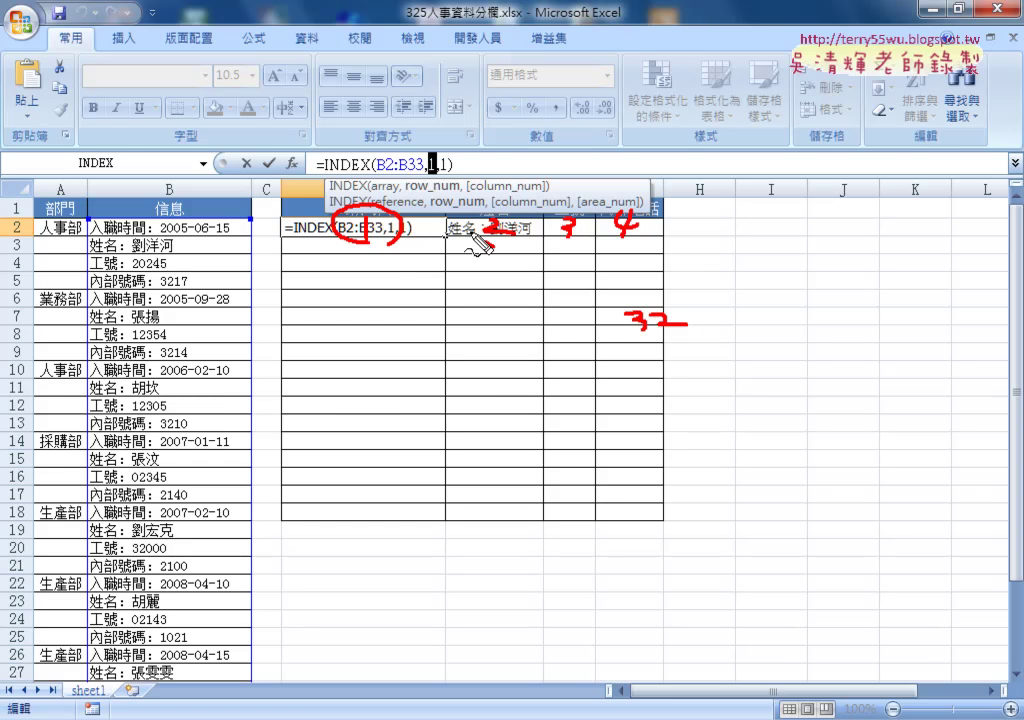
{"action": "left_click_drag", "start_coordinate": [515, 210], "coordinate": [480, 240]}
{"action": "left_click_drag", "start_coordinate": [582, 222], "coordinate": [560, 242]}
{"action": "mouse_move", "coordinate": [650, 205]}
{"action": "left_mouse_down"}
{"action": "mouse_move", "coordinate": [630, 240]}
{"action": "mouse_move", "coordinate": [436, 143]}
{"action": "mouse_move", "coordinate": [432, 157]}
{"action": "left_mouse_up"}
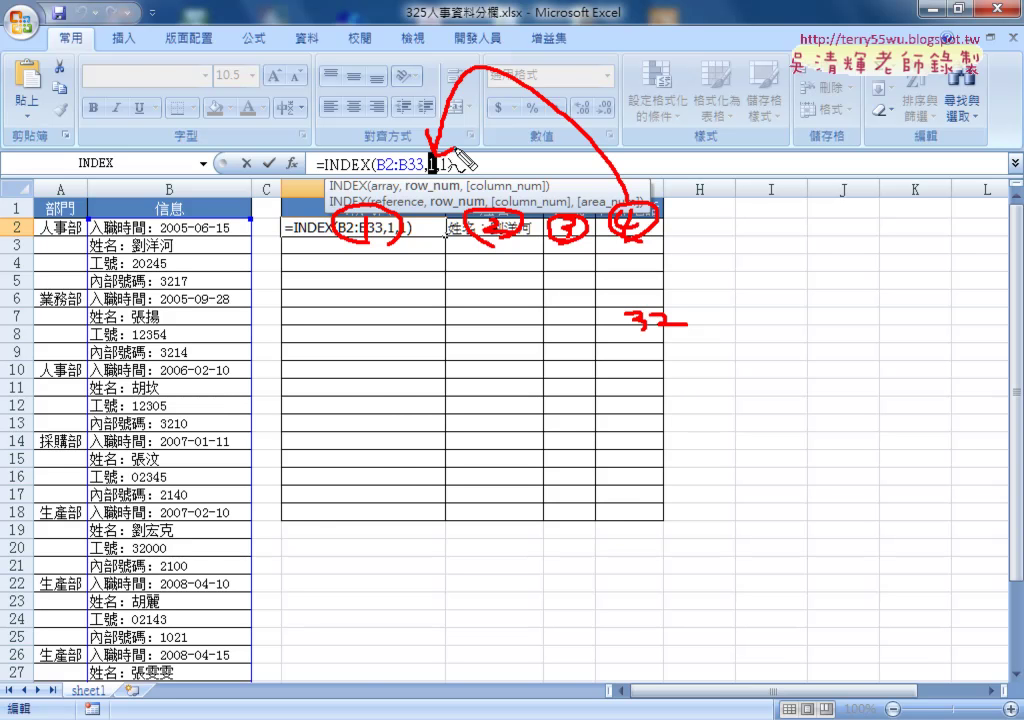